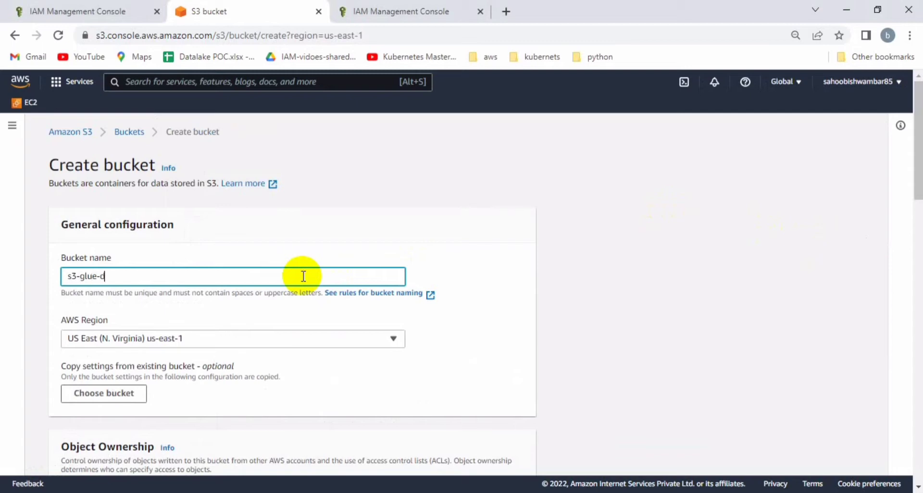
Name the new bucket s3-glue-athena-demo and create it with the remaining settings left at their defaults
type("emo")
left_click(473, 238)
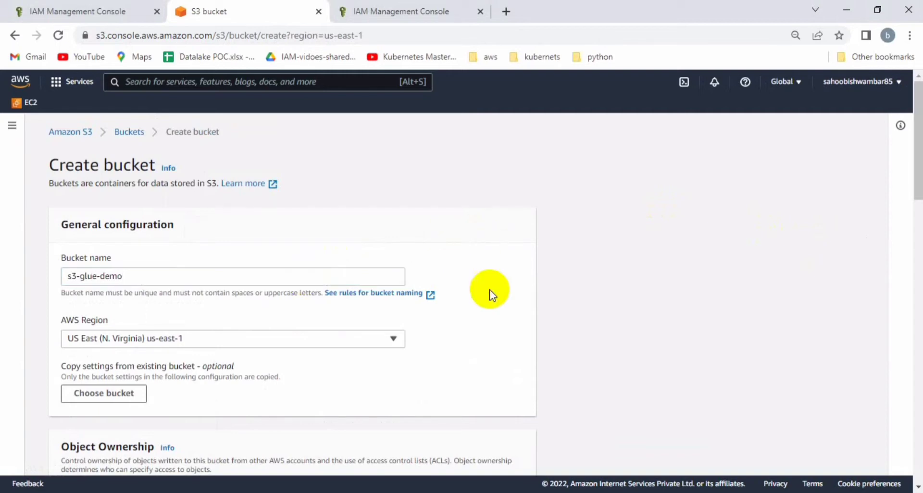
left_click(141, 271)
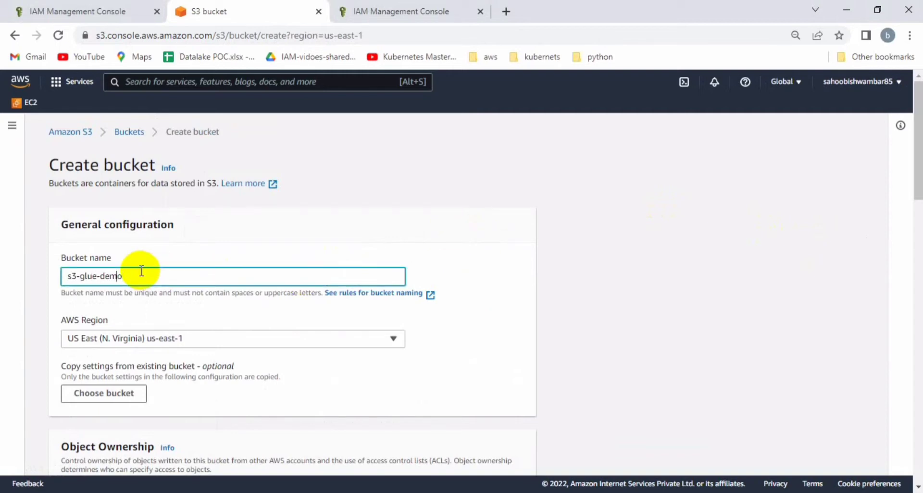
type("athena-")
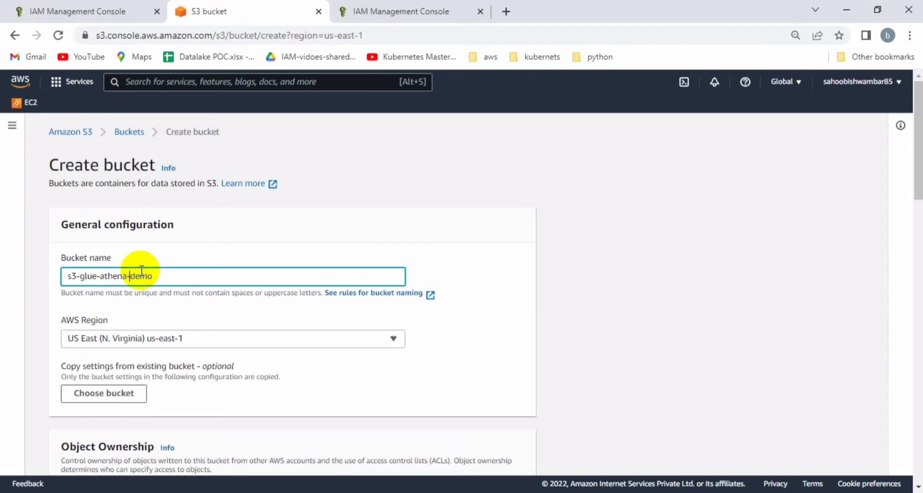
left_click(461, 249)
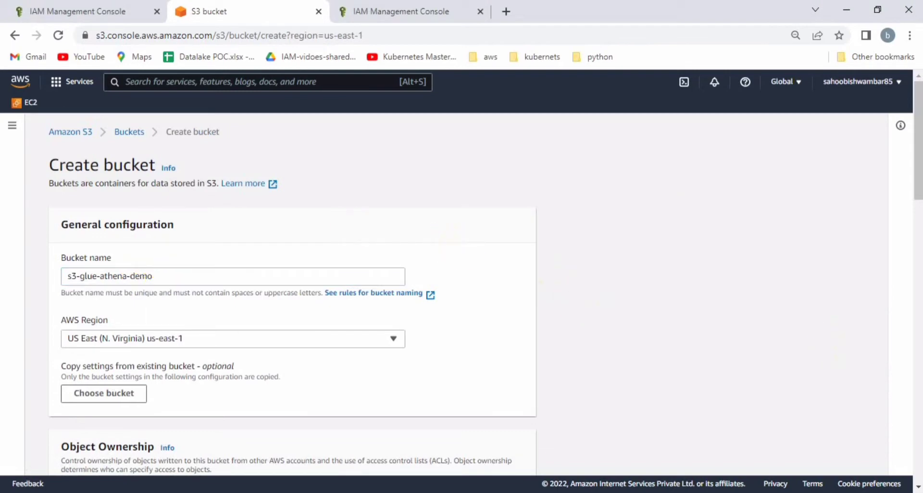
left_click_drag(916, 190, 917, 469)
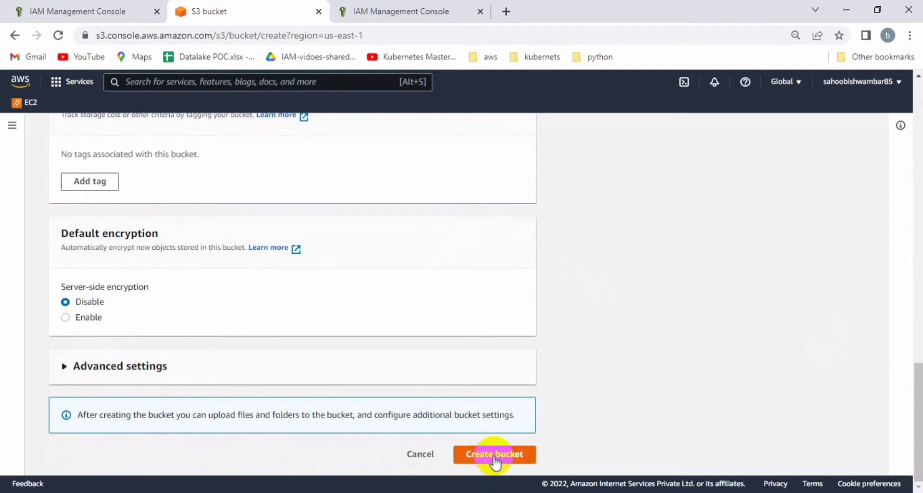
left_click(511, 459)
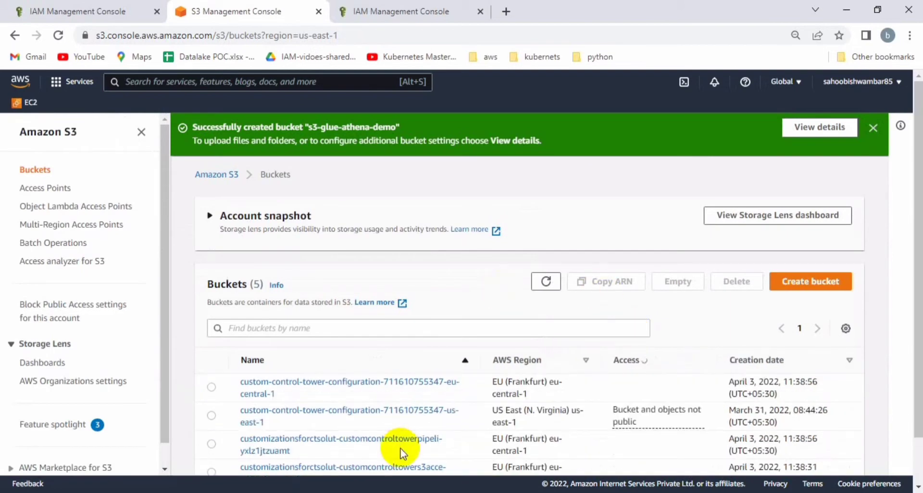
Open the s3-glue-athena-demo bucket and create a folder named rawdata in it
scroll(402, 451, "down", 2)
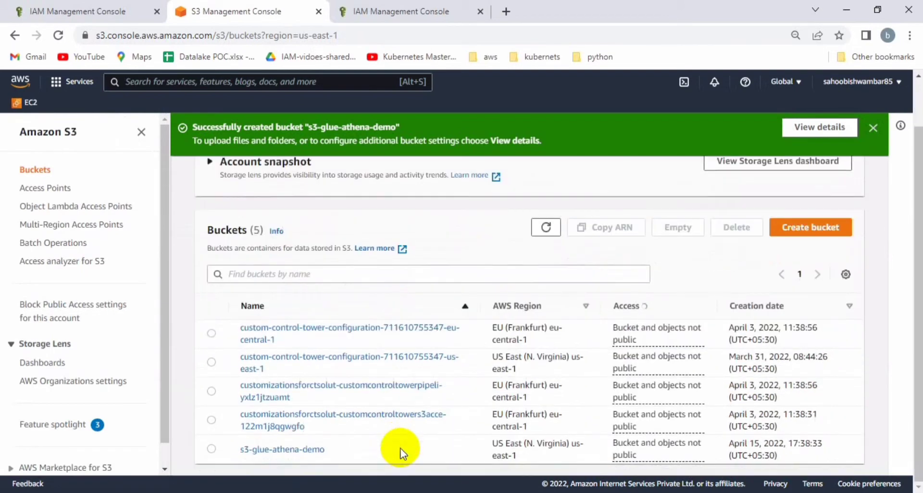
left_click(309, 451)
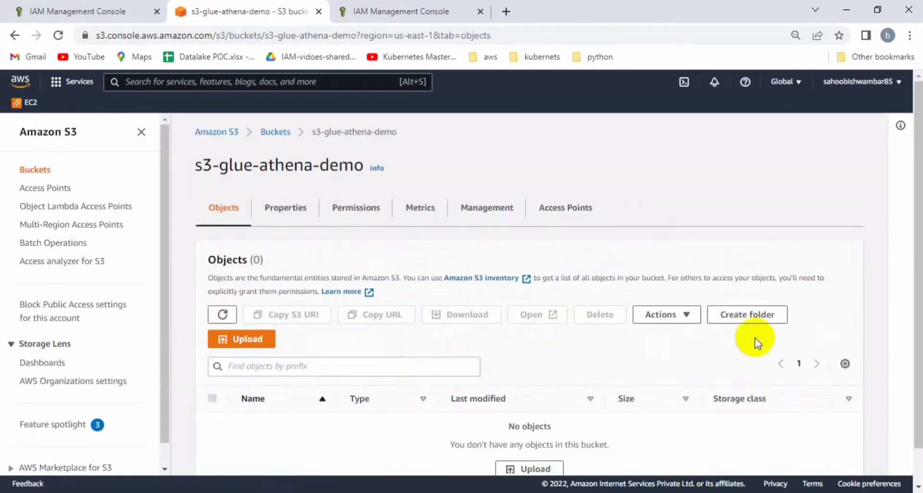
left_click(747, 314)
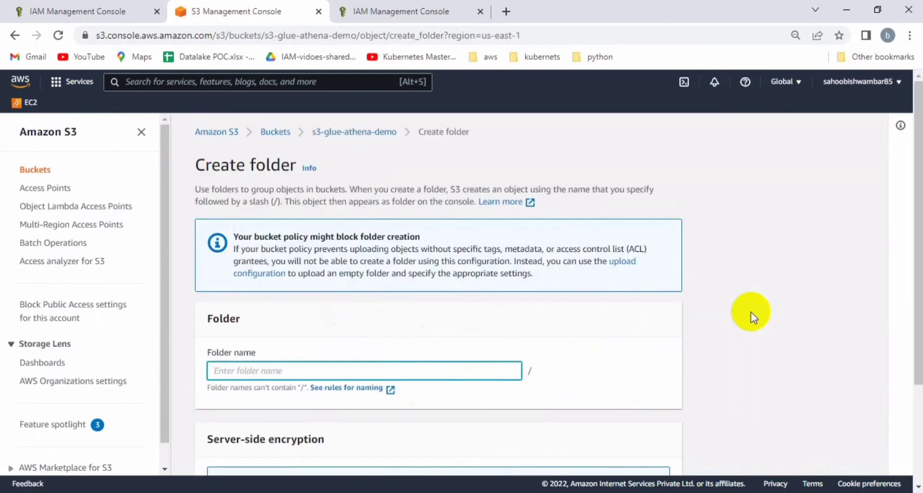
left_click(752, 313)
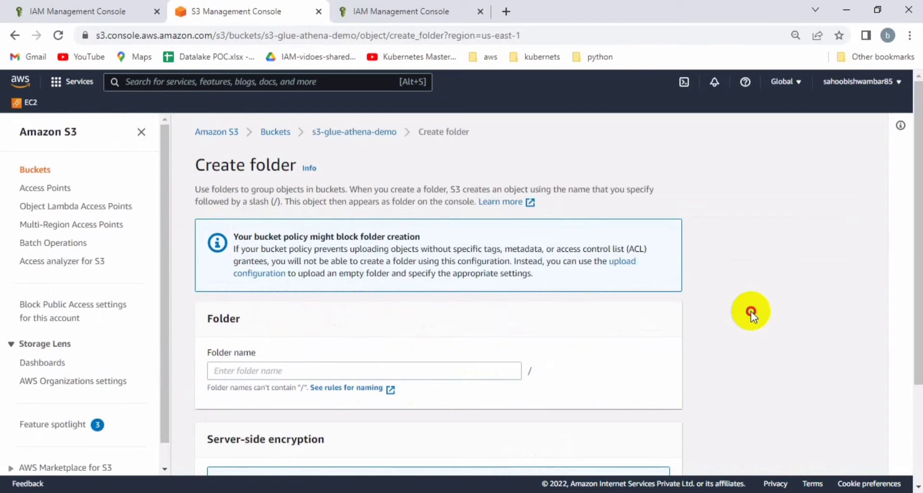
left_click(442, 374)
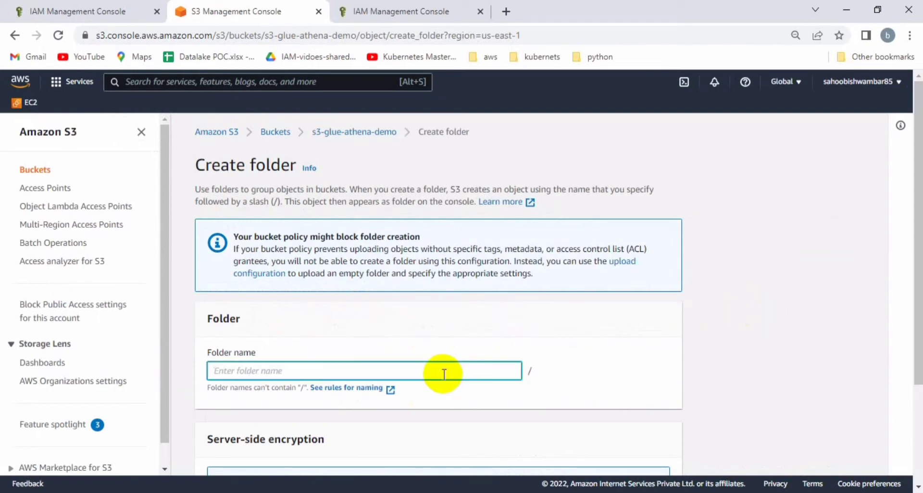
type("rawdata")
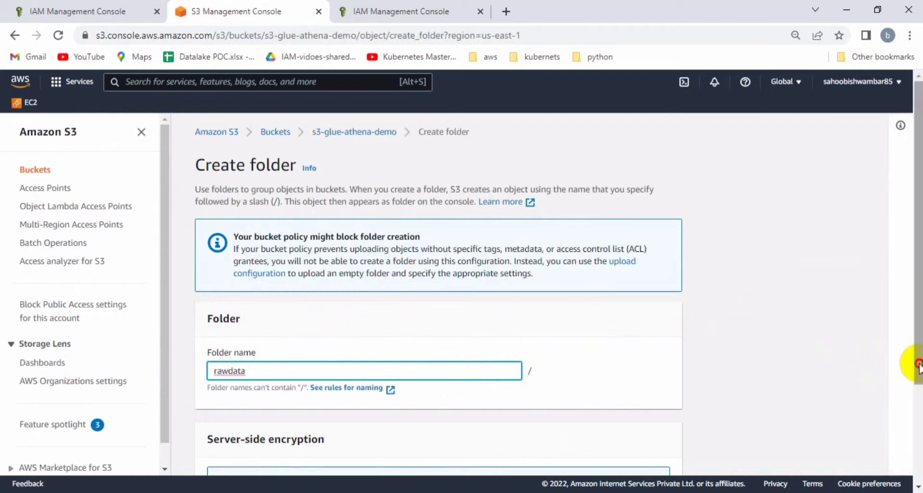
left_click_drag(915, 366, 910, 459)
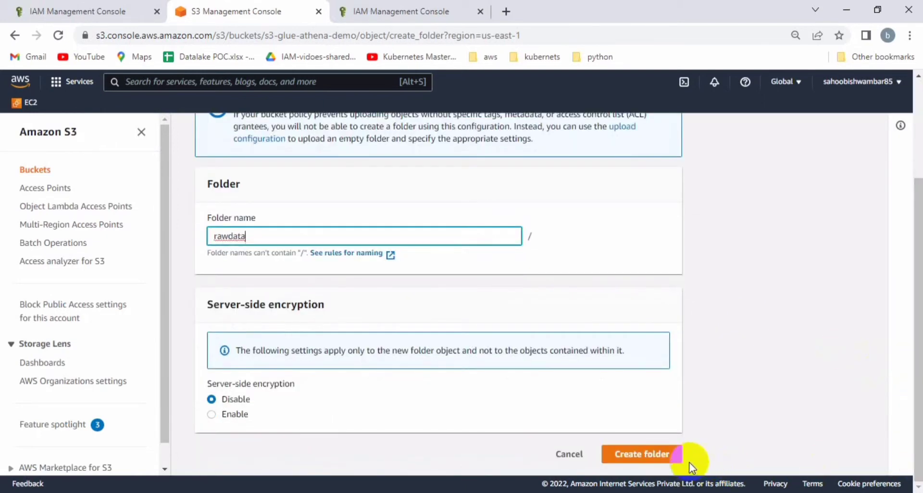
left_click(671, 453)
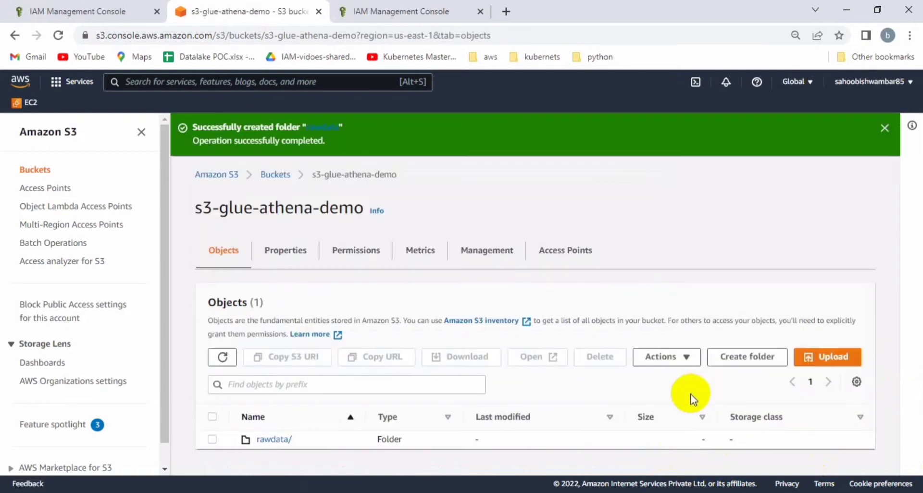
Create a second folder named cleandata in the bucket and open the rawdata folder
left_click(758, 359)
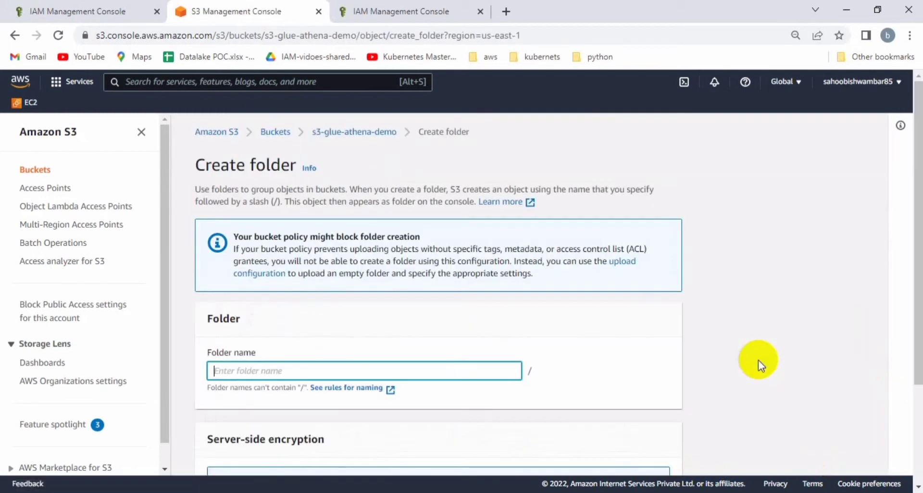
type("cleand")
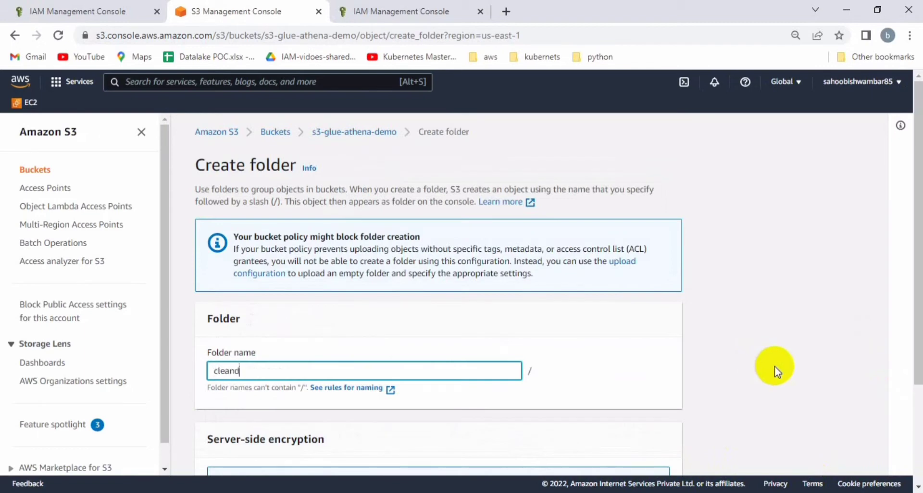
type("ata")
left_click_drag(916, 364, 909, 464)
left_click(638, 455)
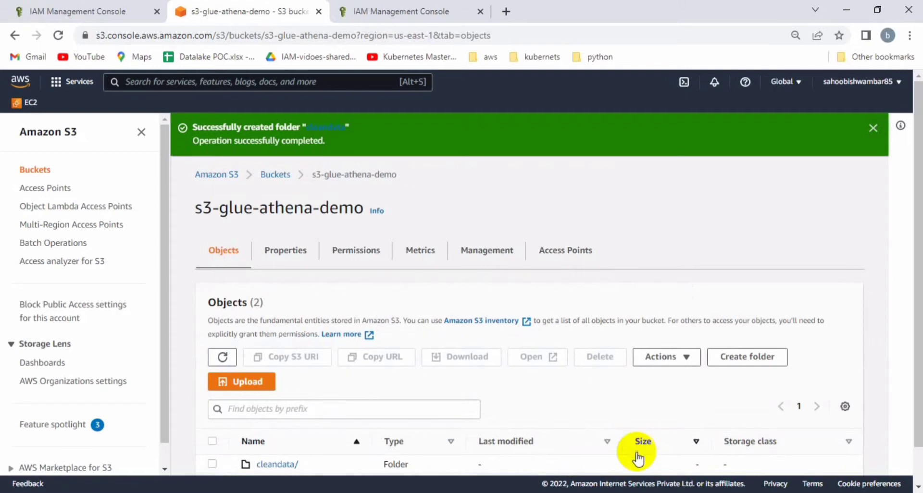
left_click_drag(917, 288, 920, 326)
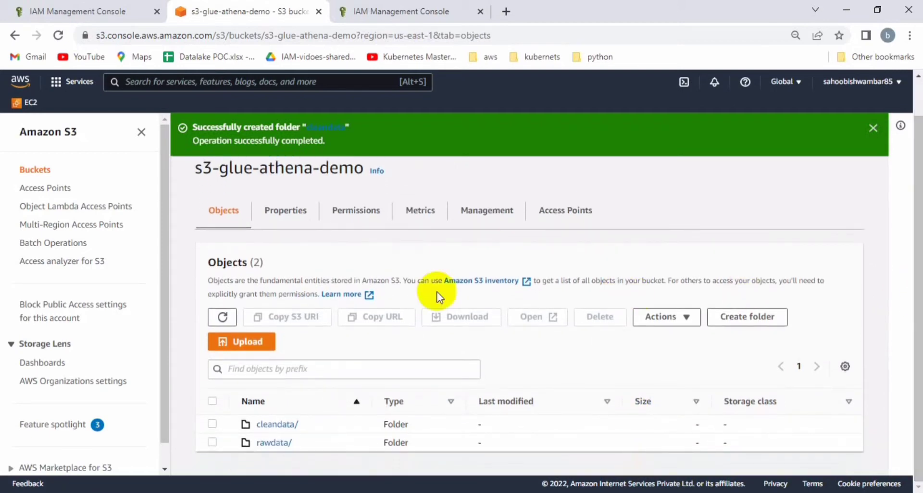
left_click(284, 443)
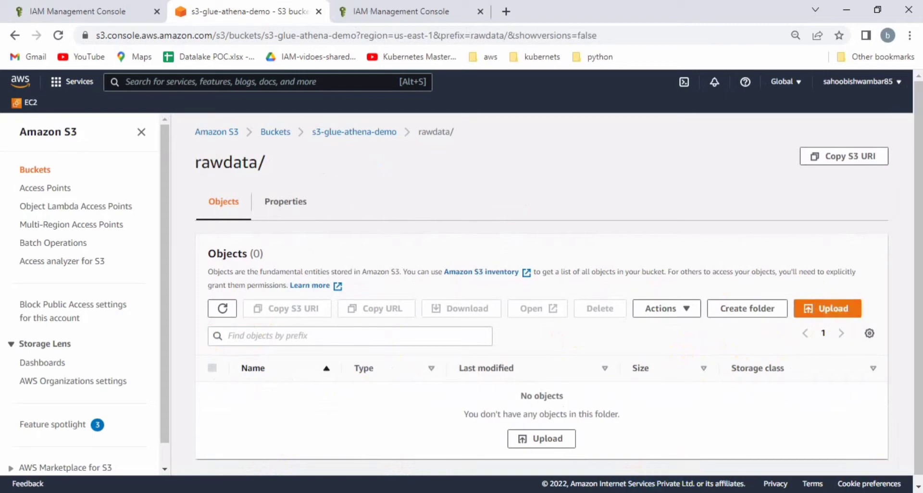
Switch to File Explorer, open WHO-COVID-19.csv from Downloads in Excel, and auto-fit the Date_reported column's width
key("alt+Tab")
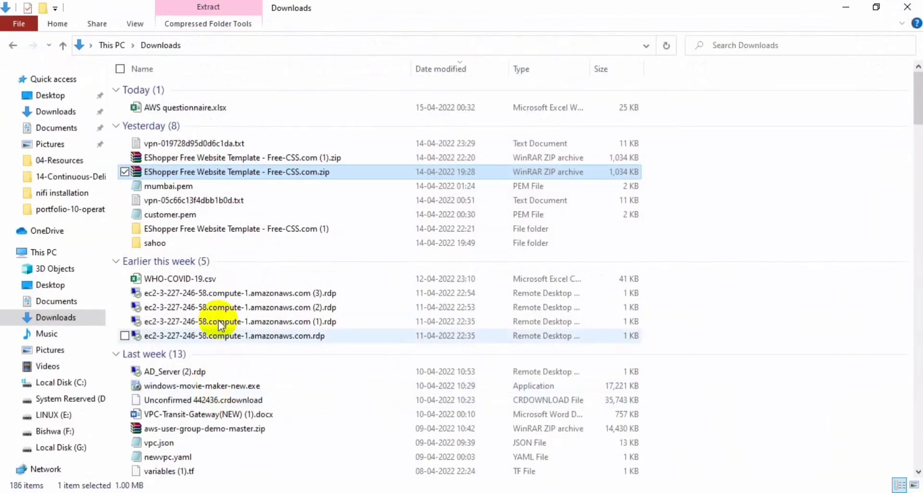
left_click(208, 281)
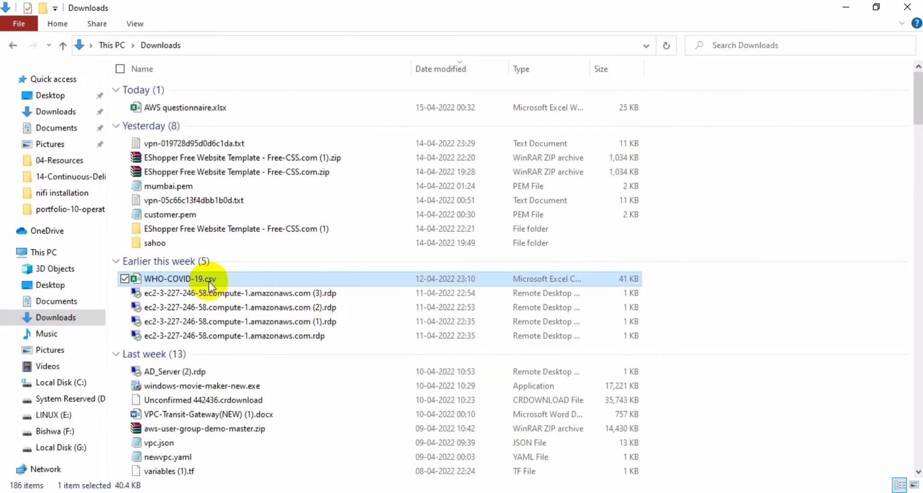
key("Return")
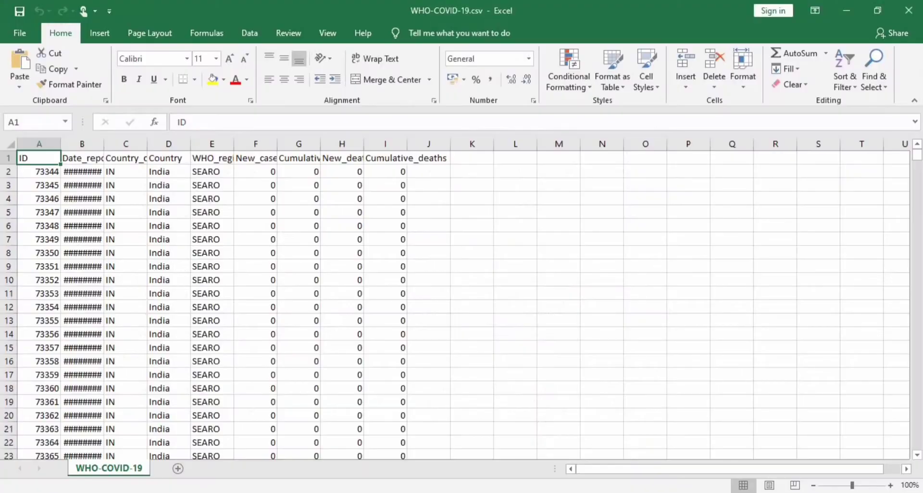
double_click(103, 144)
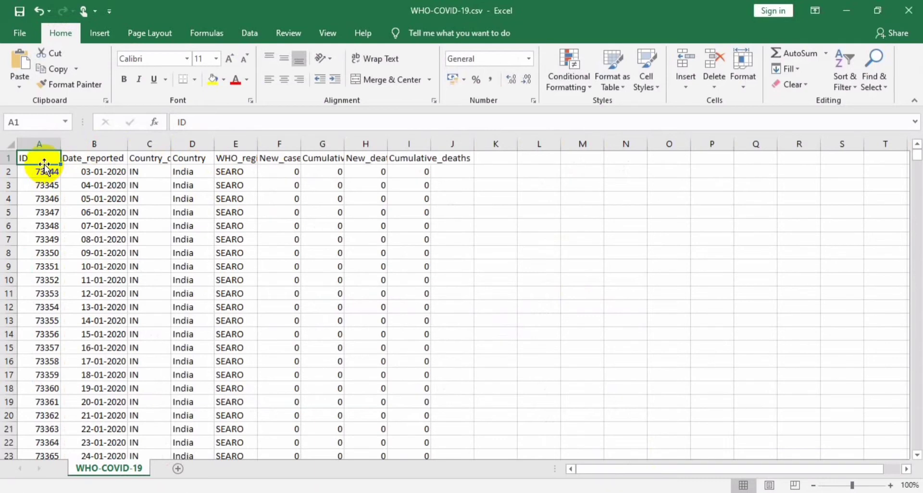
Examine the header cells one by one from ID across to Cumulative_deaths and return to cell A1
key("Right")
key("Right")
key("Right")
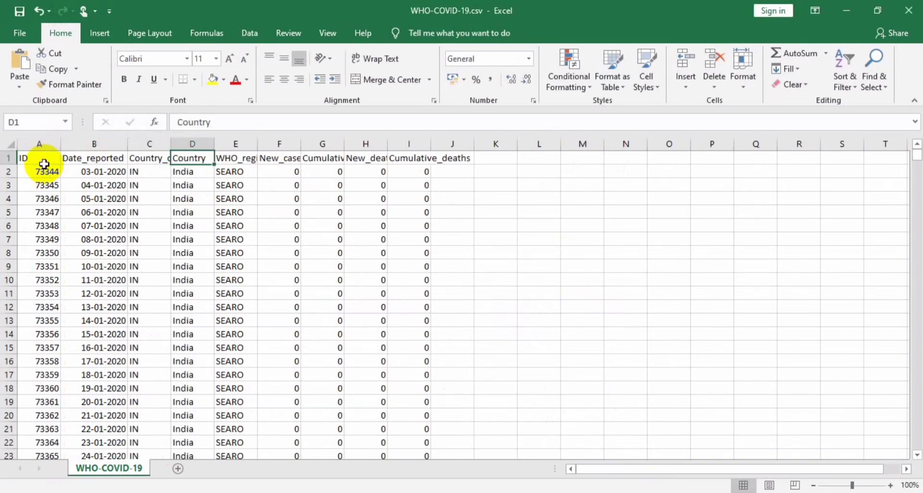
key("Right")
key("Right")
key("Right")
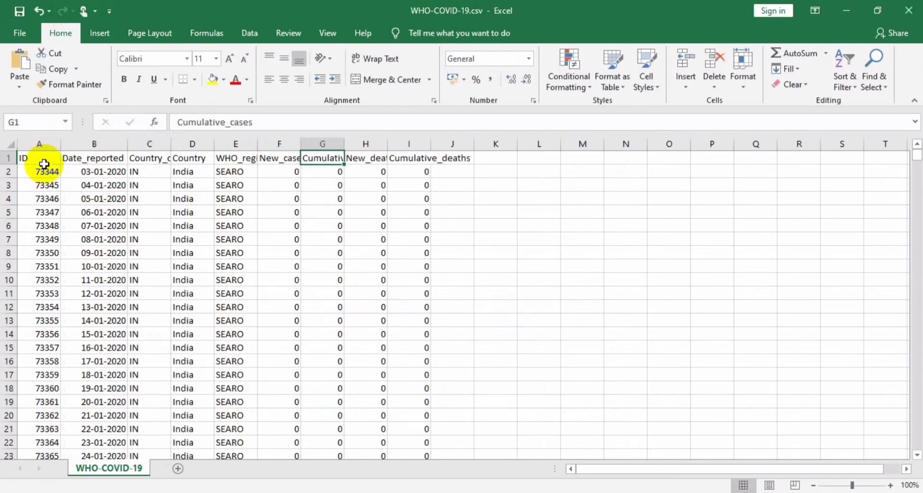
key("Right")
key("Right")
key("Right")
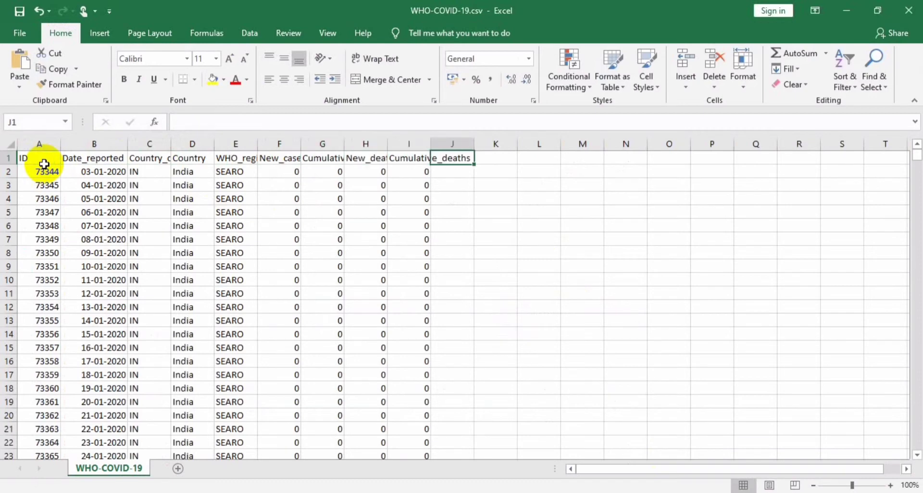
key("Left")
key("Left")
key("Left")
key("Left")
key("Left")
key("Left")
key("Left")
key("Left")
key("Left")
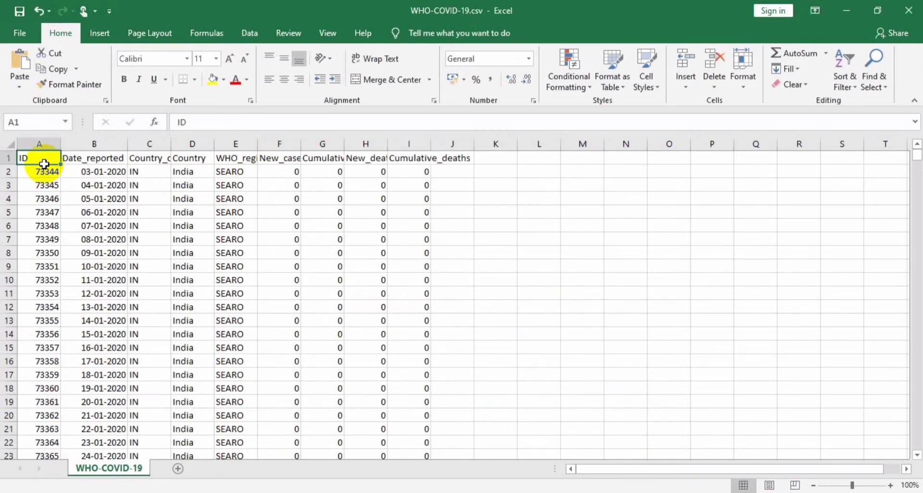
Select the header range A1:I1 to review the column names and close the workbook without saving
key("shift+Right")
key("shift+Right")
key("shift+Right")
key("shift+Right")
key("shift+Right")
key("shift+Right")
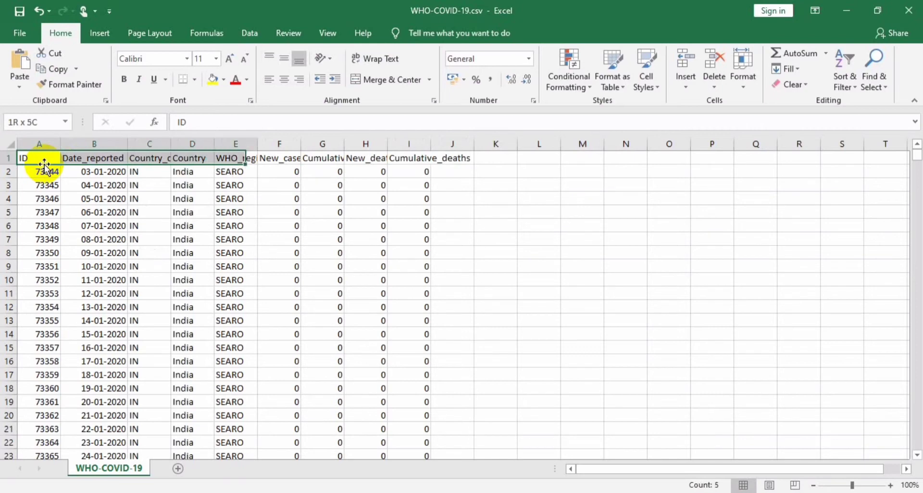
key("shift+Right")
key("shift+Right")
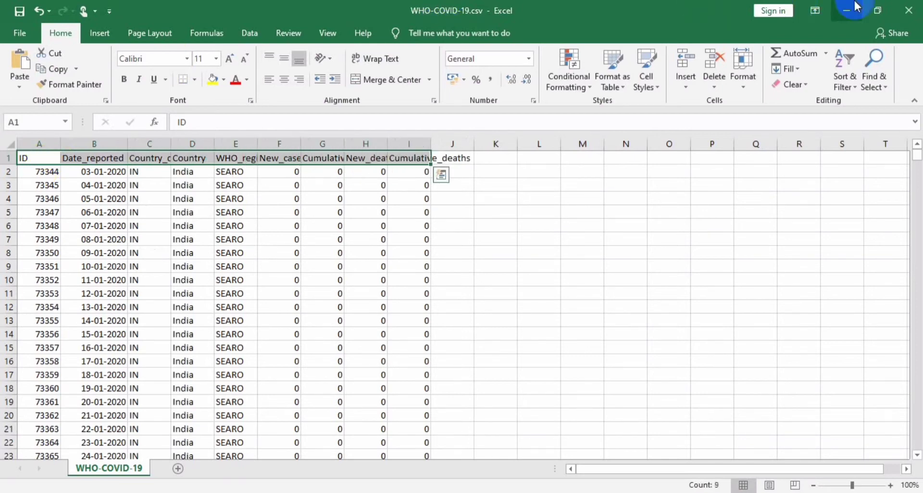
left_click(903, 13)
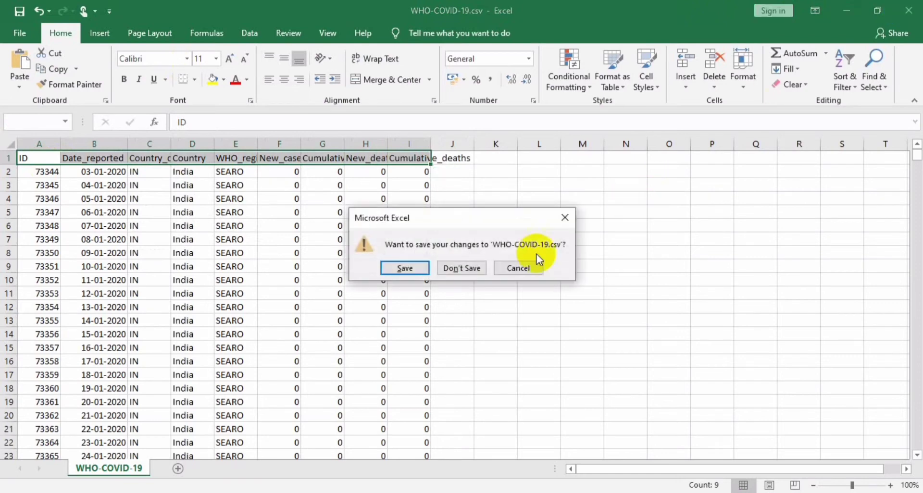
left_click(452, 269)
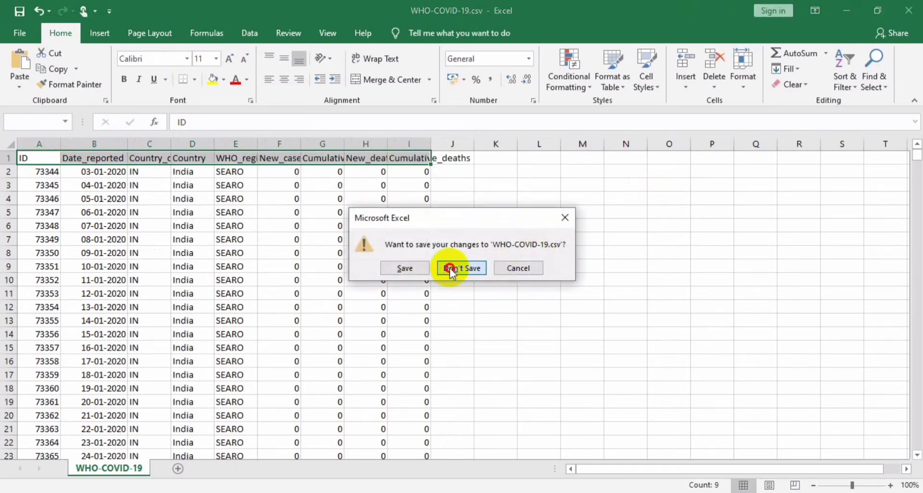
Switch to the S3 console in the browser and upload WHO-COVID-19.csv from Downloads into the rawdata folder
key("alt+Tab")
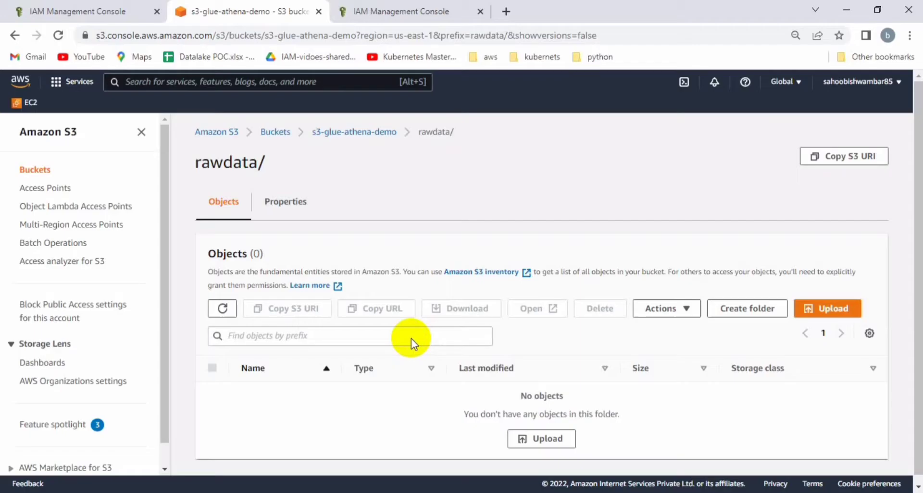
left_click(849, 318)
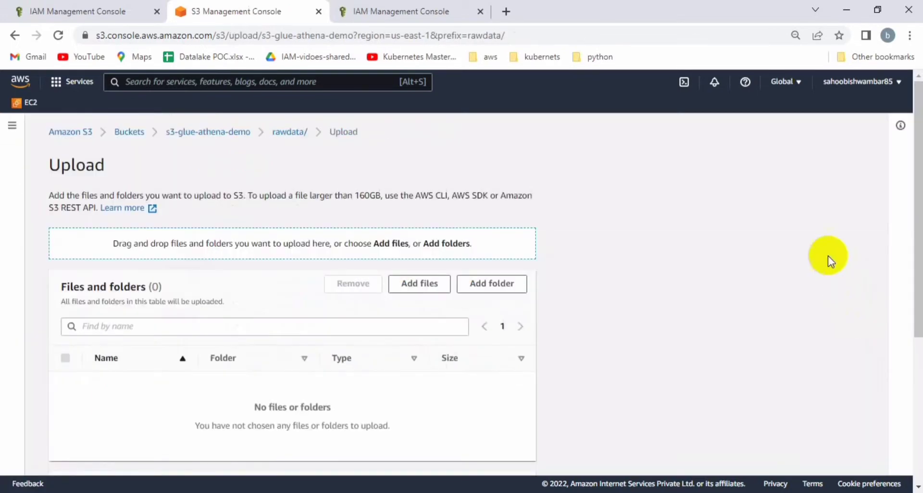
left_click(422, 285)
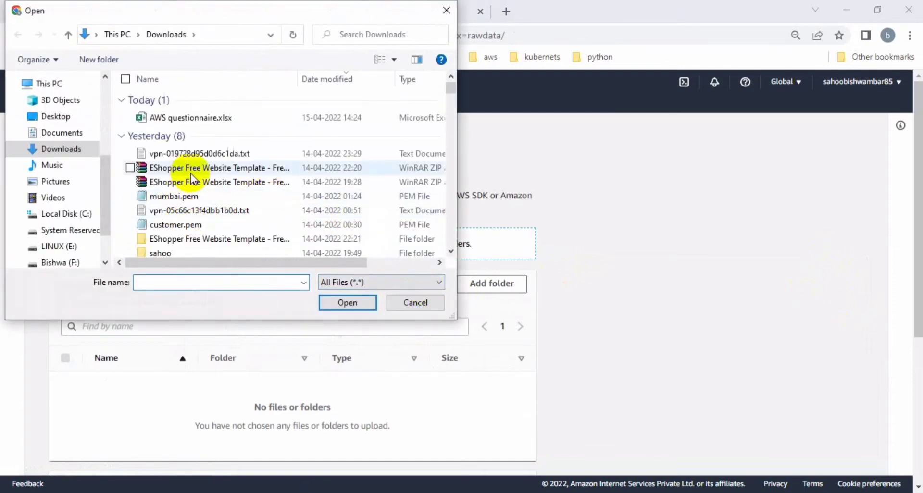
left_click(195, 170)
key("w")
key("w")
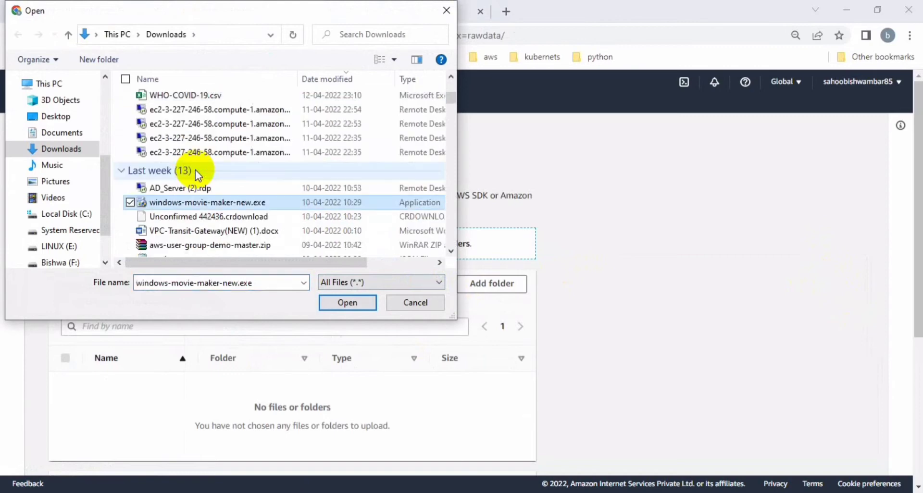
double_click(195, 96)
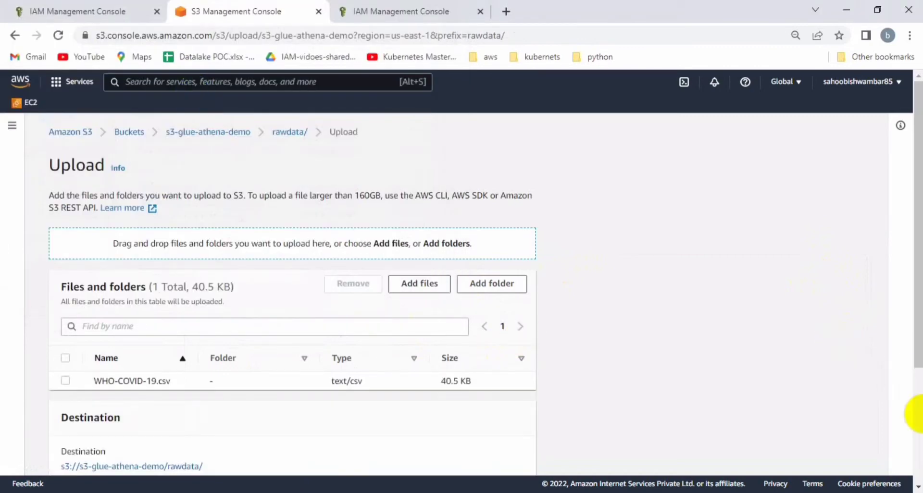
scroll(920, 428, "down", 4)
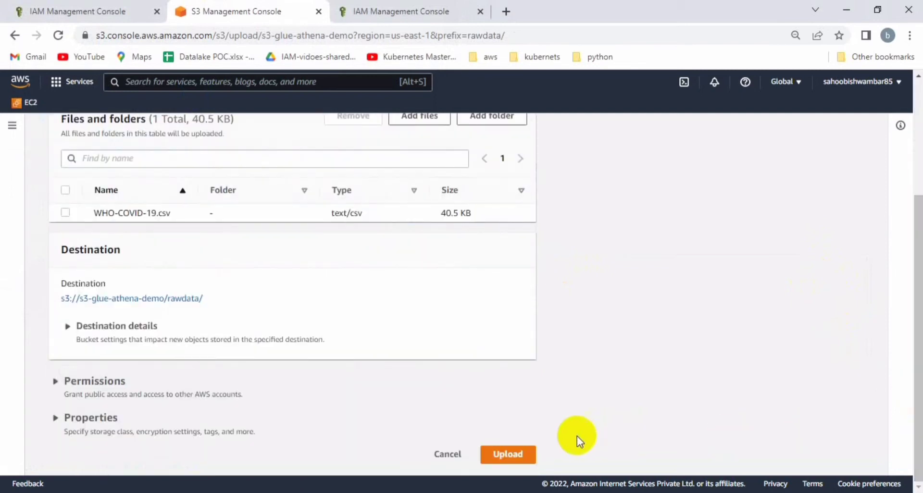
left_click(517, 463)
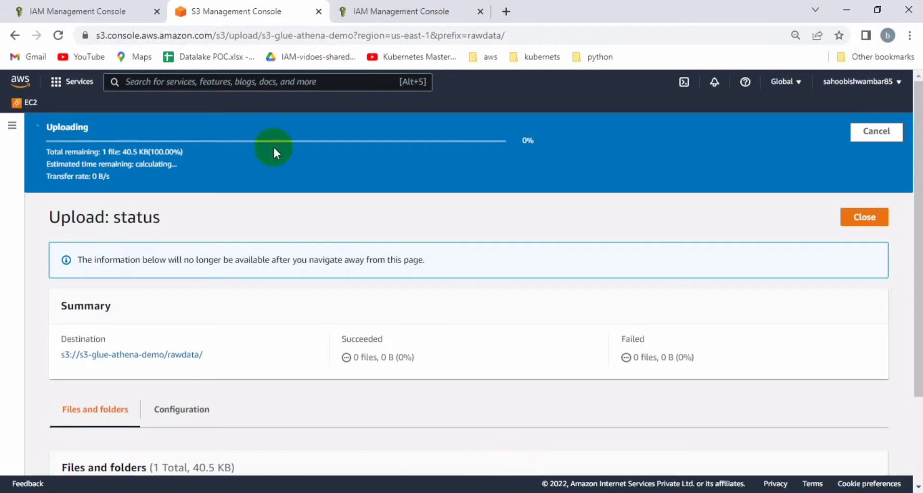
Switch to the IAM console, open the list of roles, and refresh it
left_click(107, 16)
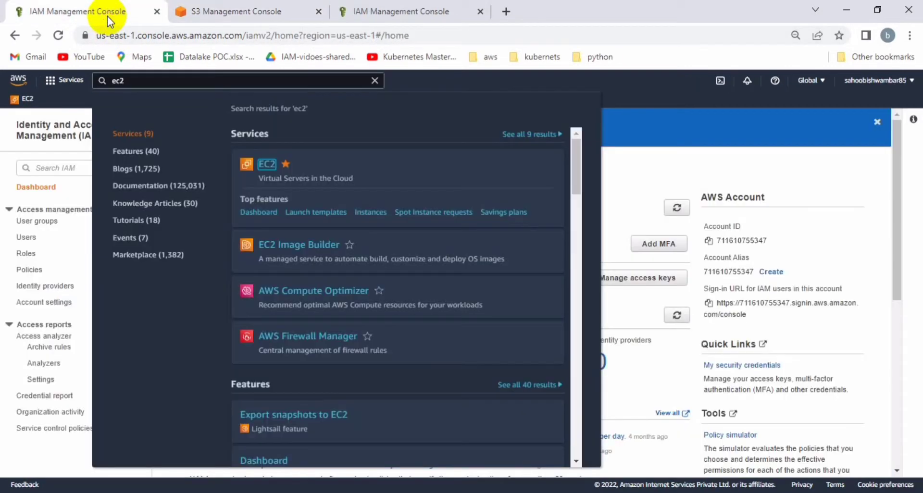
left_click(415, 81)
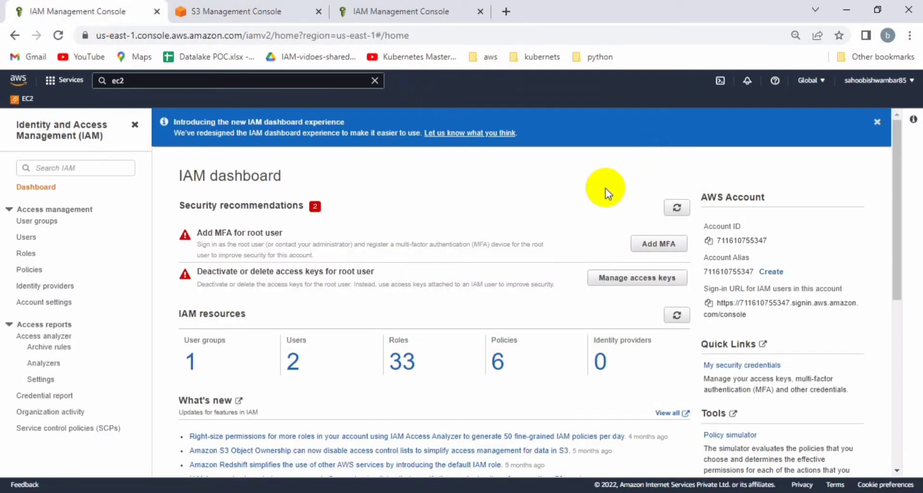
left_click(22, 254)
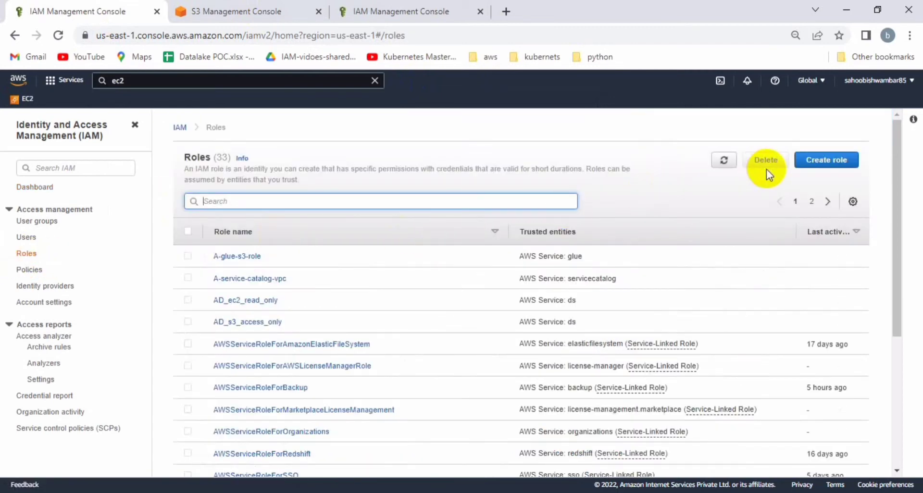
left_click(730, 165)
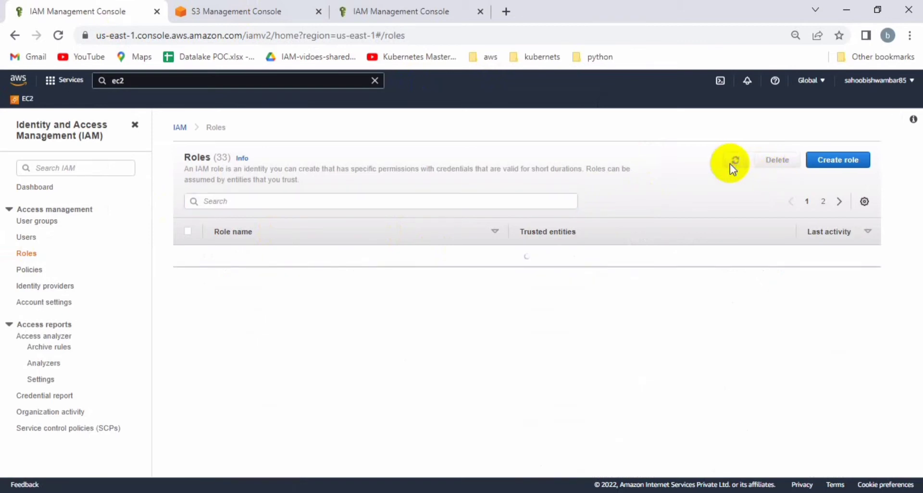
Start a new IAM role for an AWS service with Glue as the use case and proceed to its permissions
left_click(829, 163)
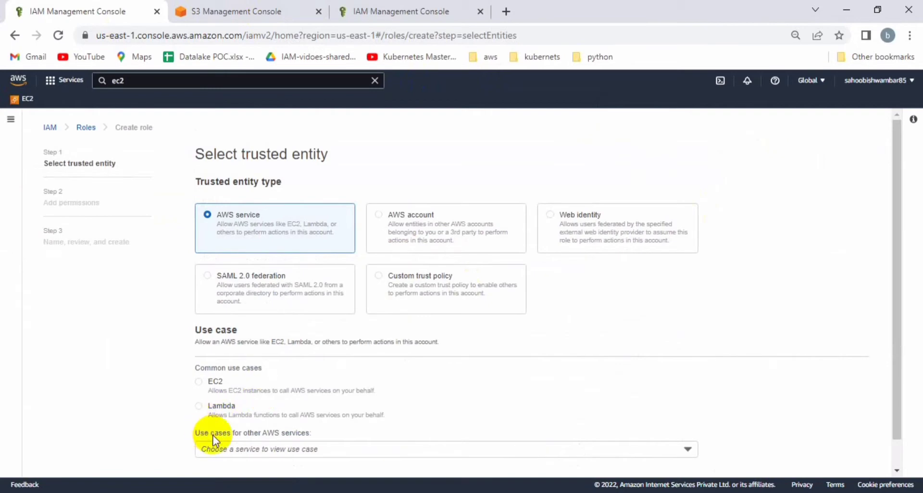
left_click(244, 454)
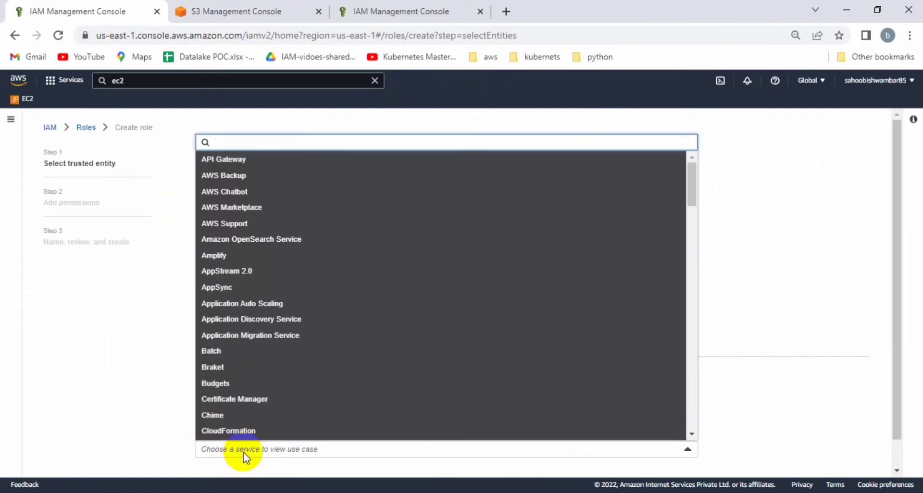
type("gl")
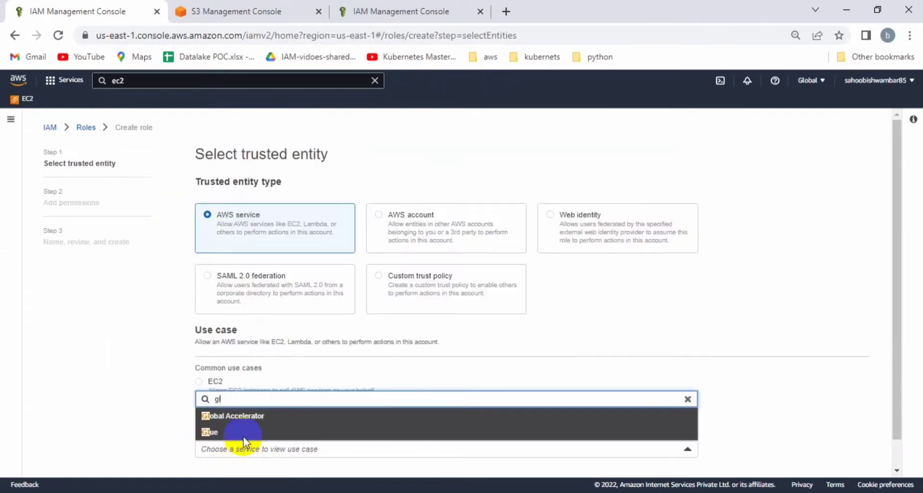
left_click(228, 433)
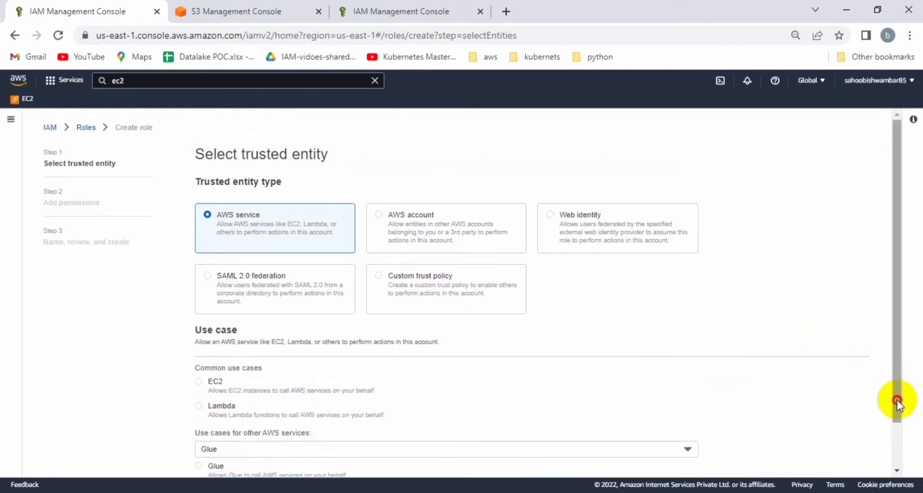
left_click_drag(895, 398, 894, 450)
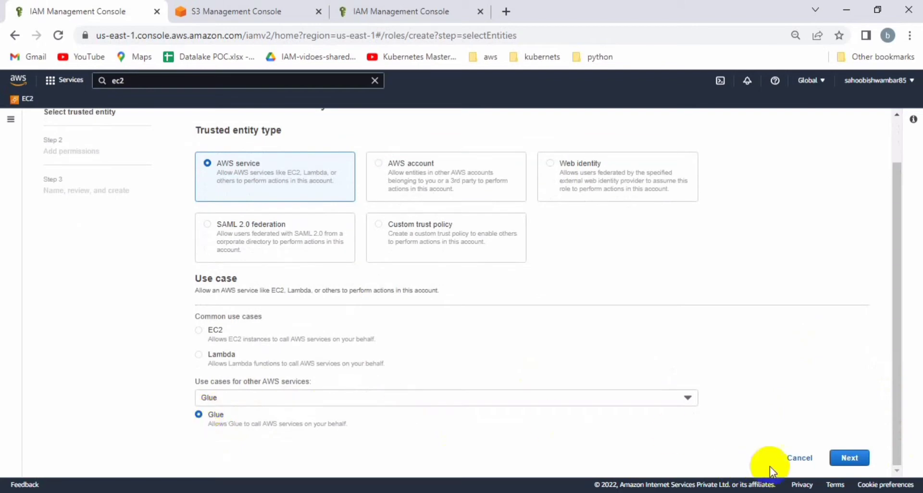
left_click(841, 461)
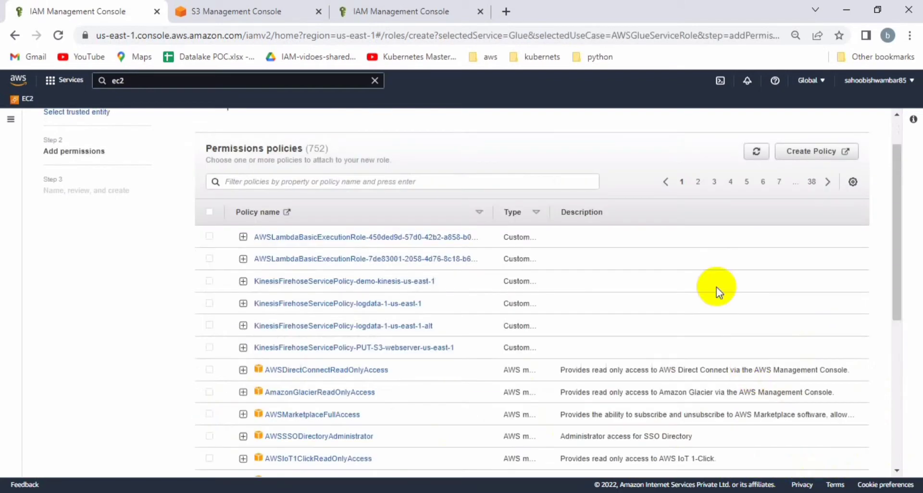
Filter the permissions policies by s3 and select AmazonS3FullAccess for the role
left_click(436, 184)
type("s3")
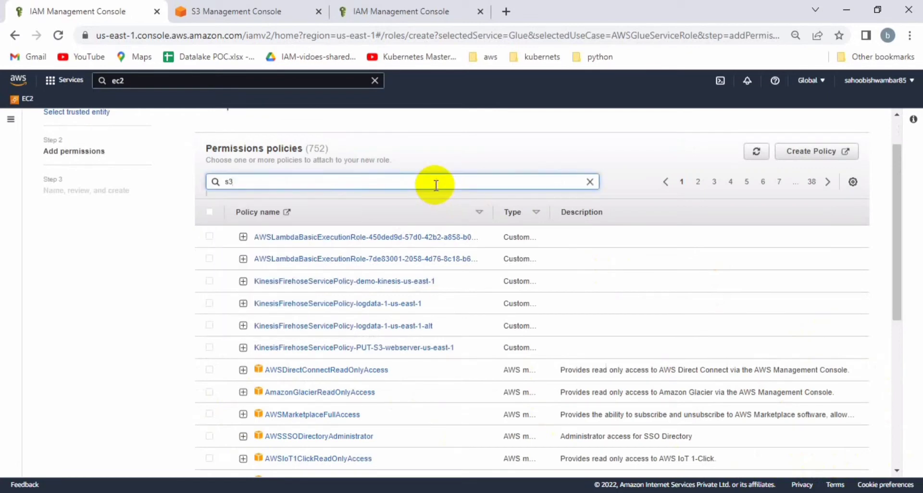
key("Return")
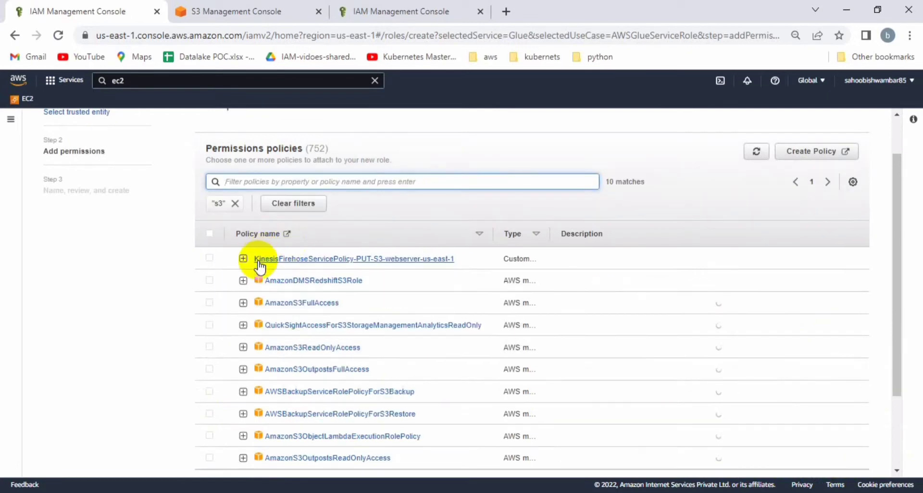
left_click(210, 303)
Replace the policy filter with glue, select AWSGlueServiceRole and AWSGlueConsoleFullAccess, and proceed to the role's review
left_click(234, 204)
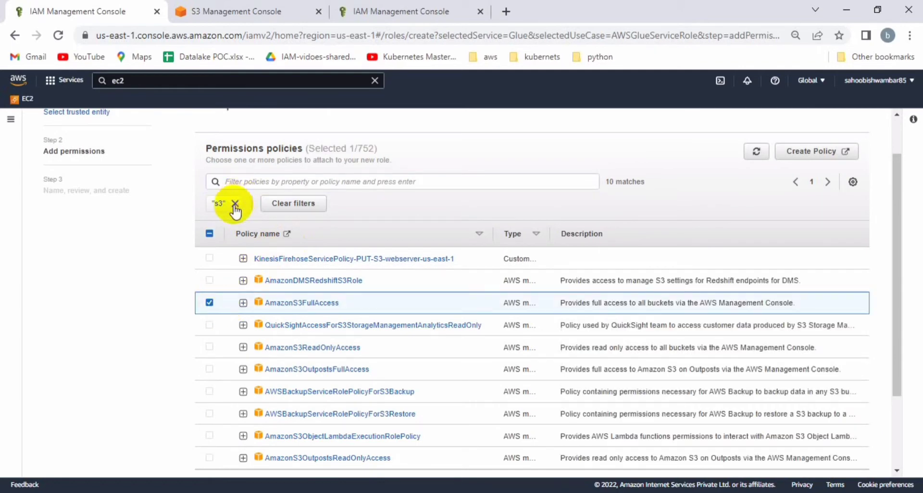
left_click(261, 182)
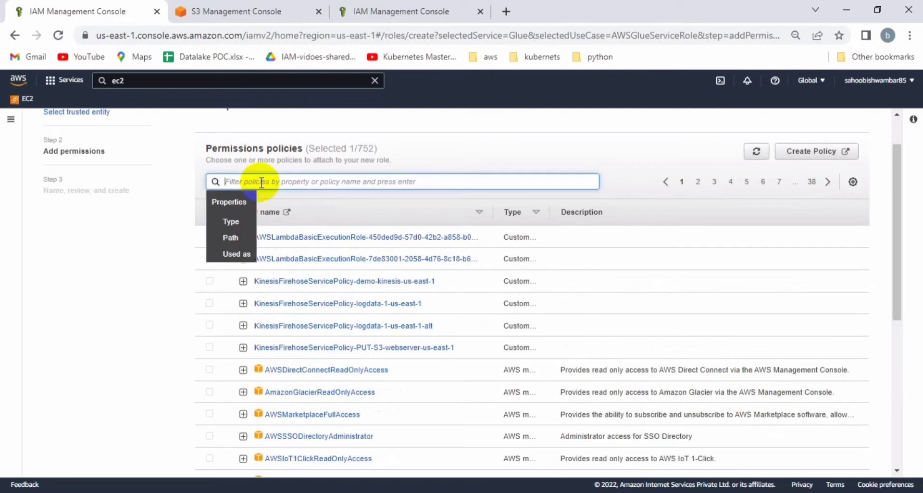
type("g")
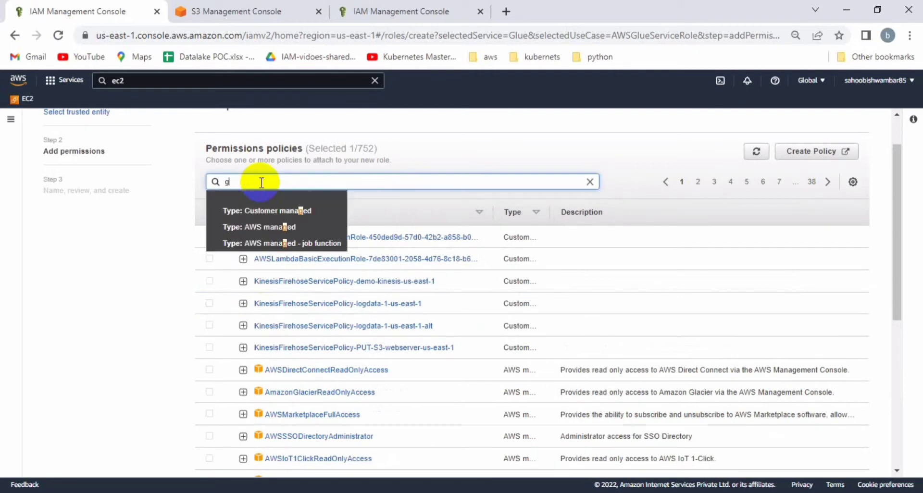
type("lue")
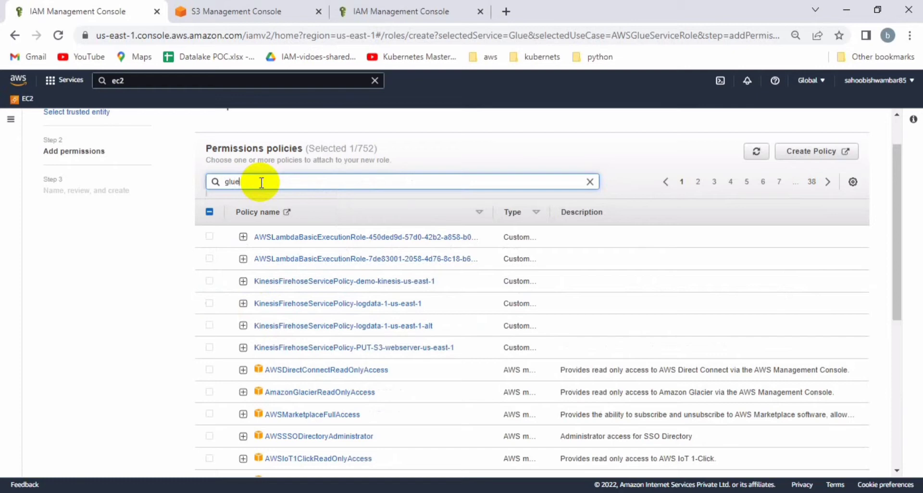
key("Return")
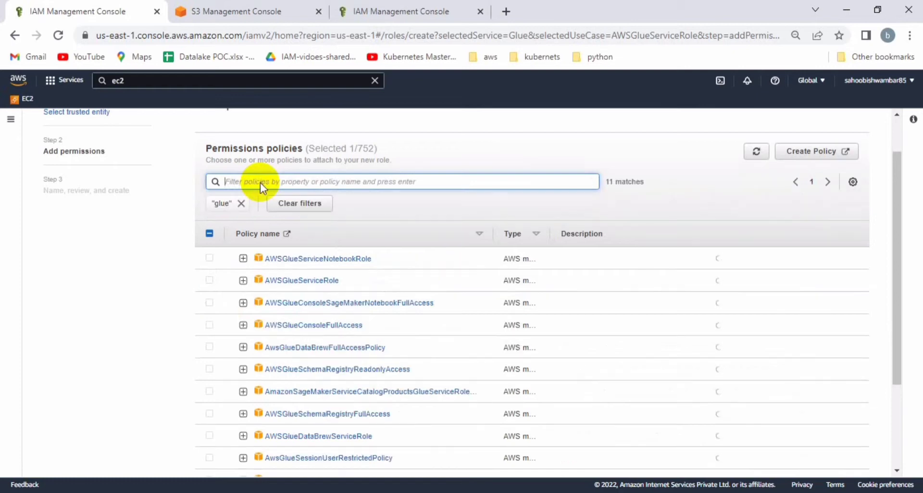
left_click(210, 282)
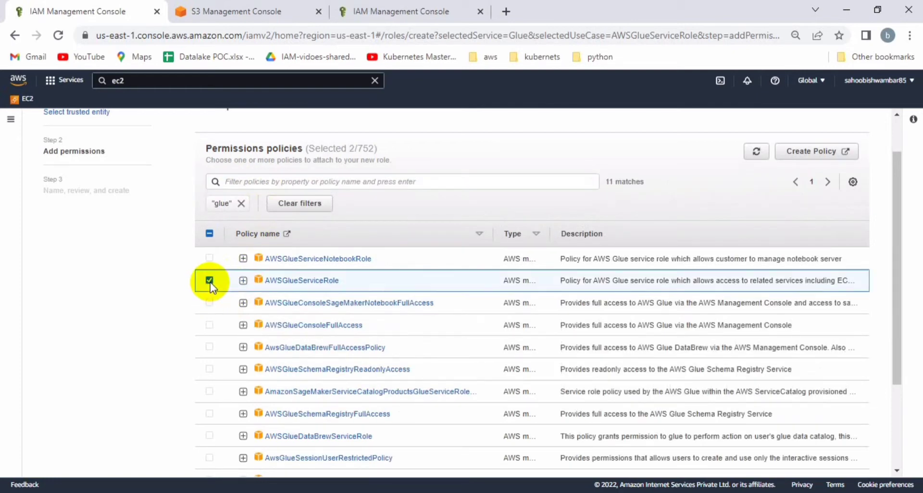
left_click(210, 326)
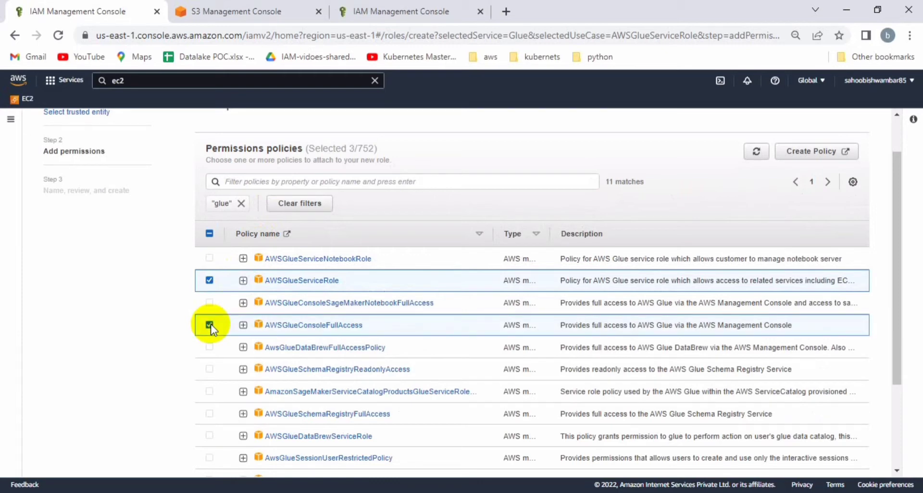
left_click(897, 445)
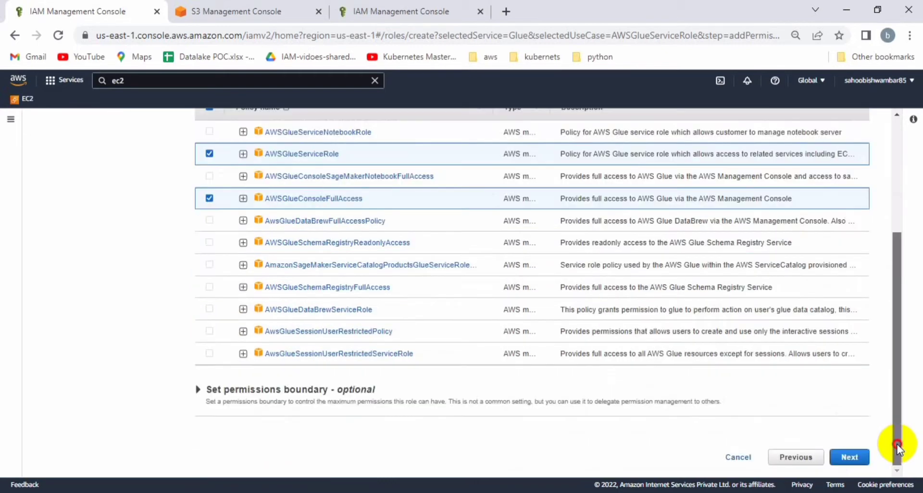
left_click(859, 461)
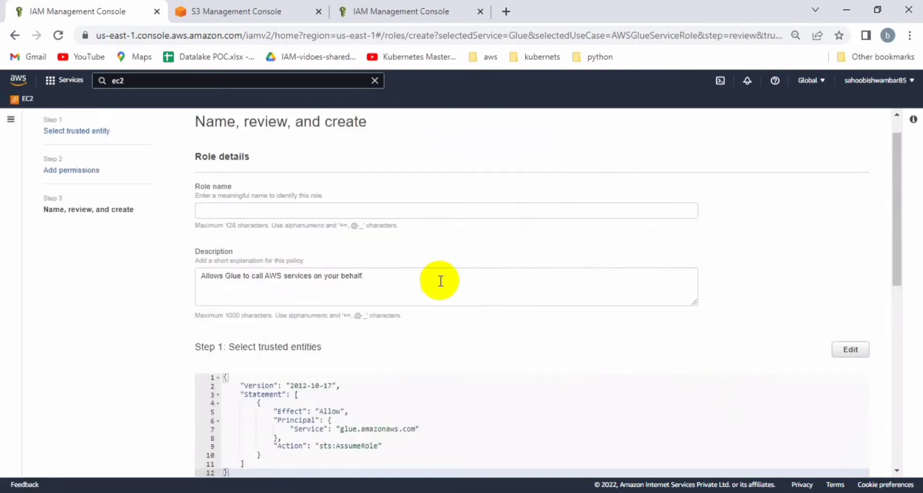
Name the role A-s3-glue-athena and create it
left_click(386, 212)
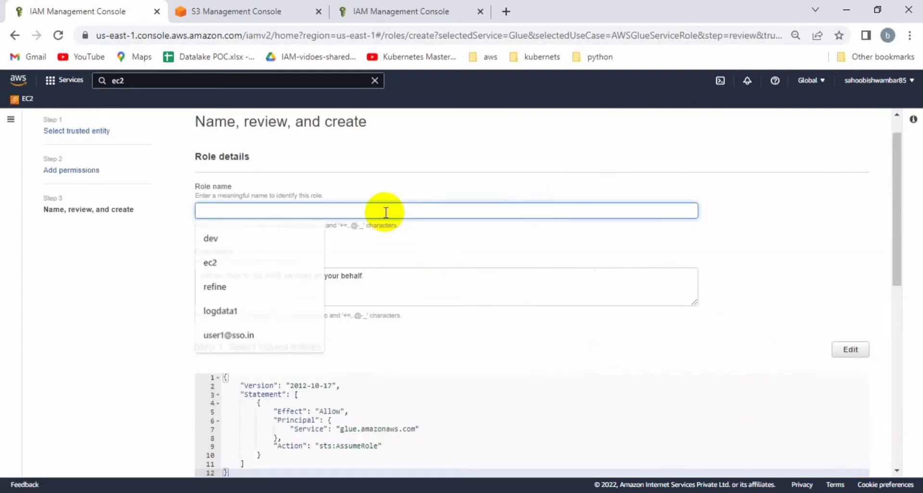
type("A-s3-glue-athena")
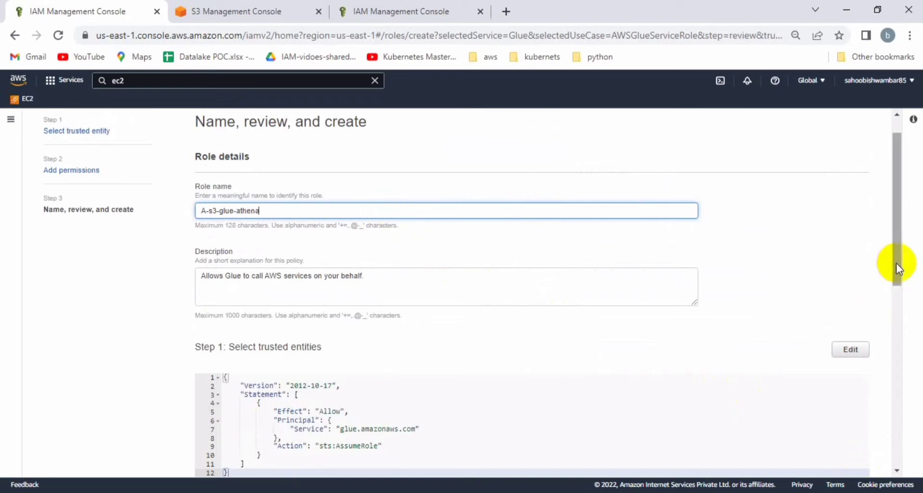
left_click_drag(896, 263, 890, 463)
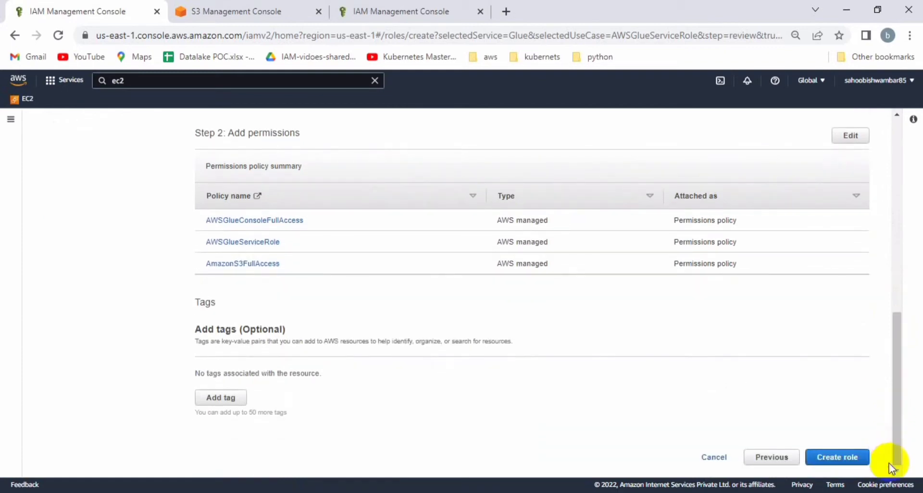
left_click(856, 459)
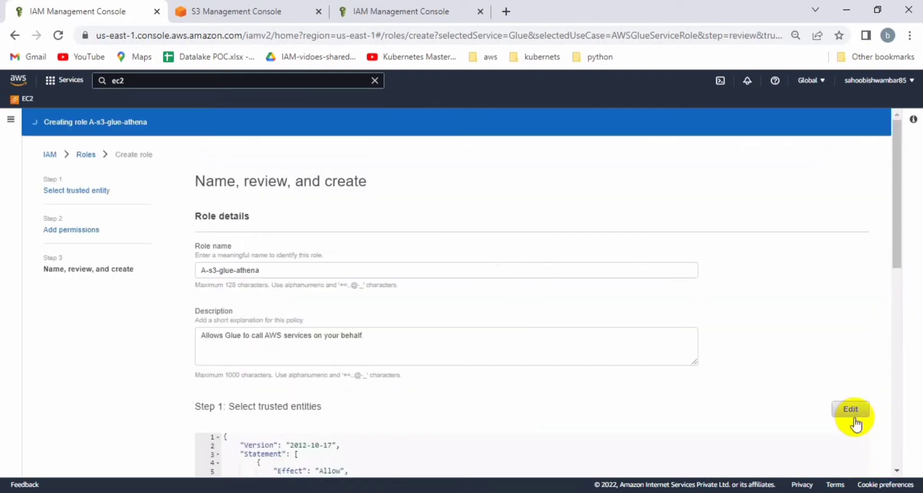
left_click(896, 416)
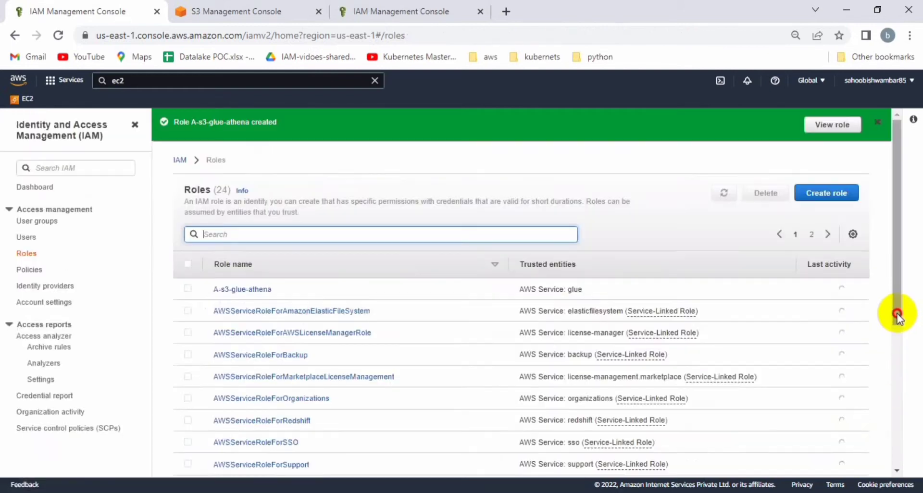
left_click(897, 315)
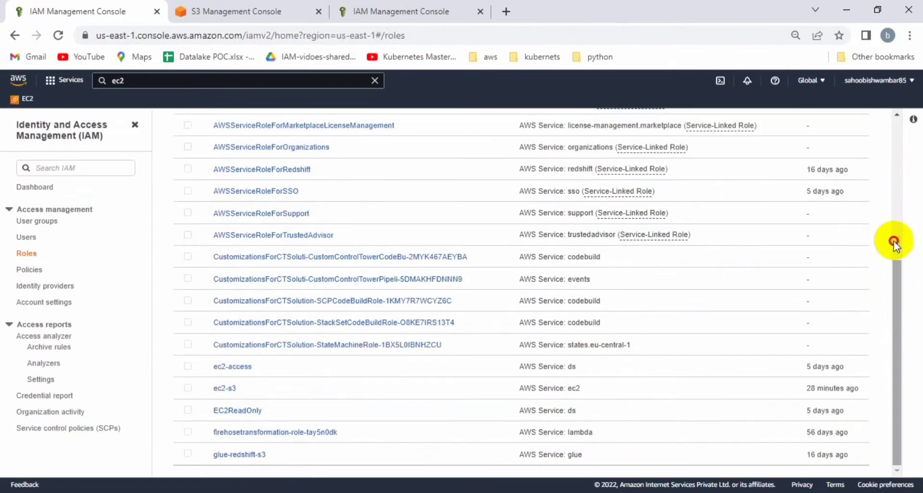
left_click(896, 142)
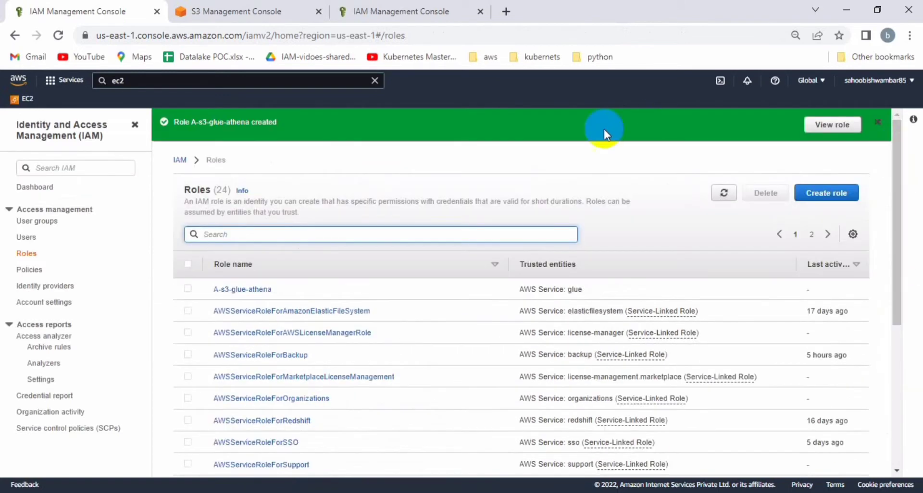
Search the AWS services for glue, open AWS Glue in a separate browser tab and switch to it
left_click(271, 84)
key("BackSpace")
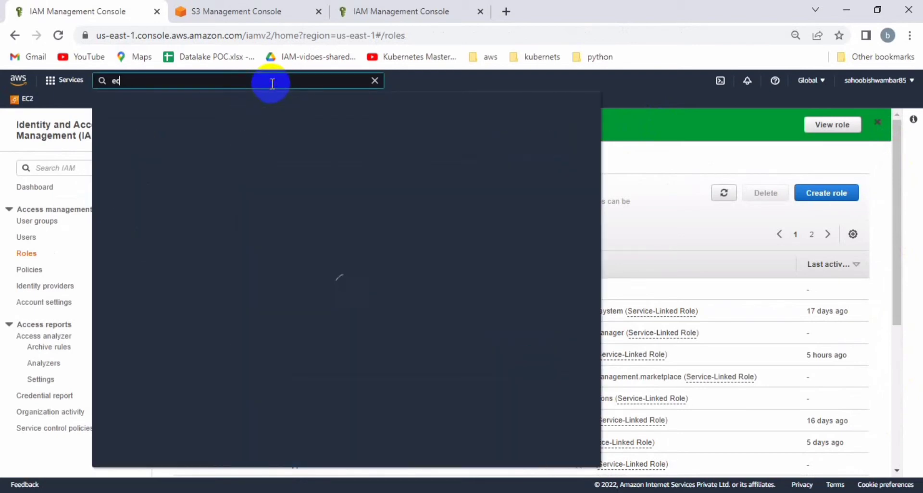
key("BackSpace")
key("BackSpace")
type("glue")
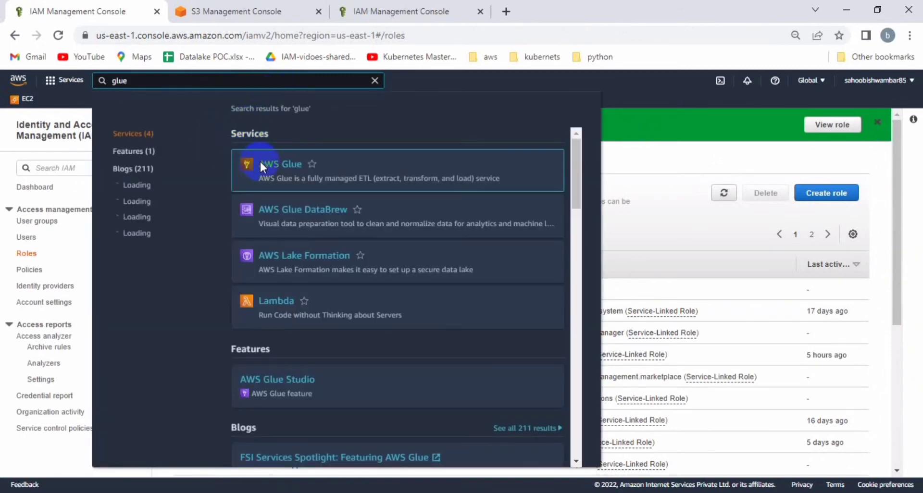
right_click(277, 165)
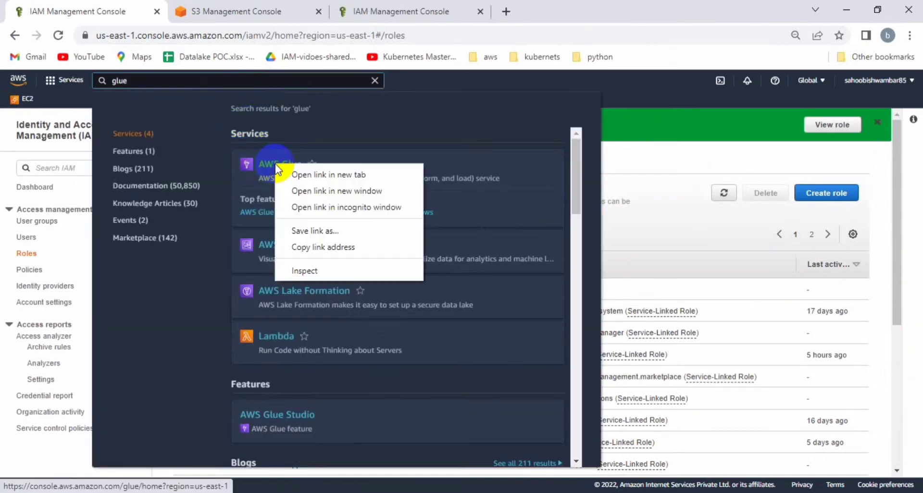
left_click(307, 174)
left_click(237, 17)
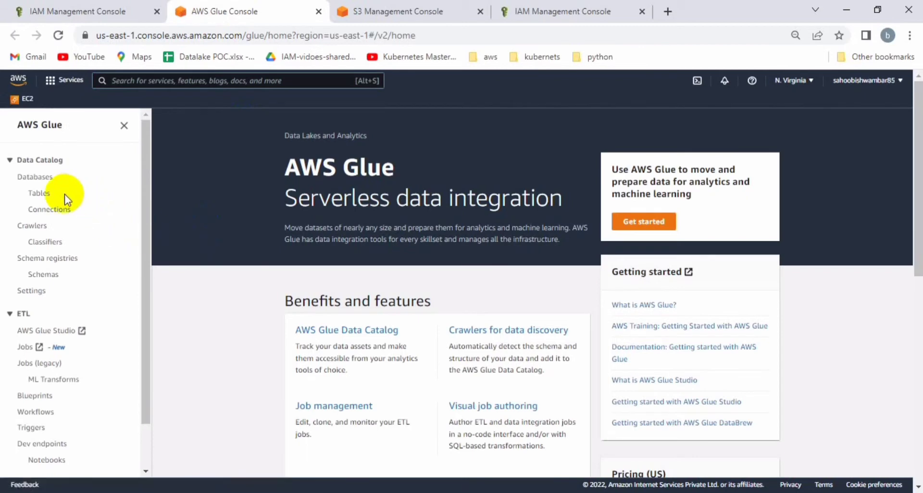
Delete the existing table glue_demo_april_2022 from the Glue data catalog
left_click(40, 194)
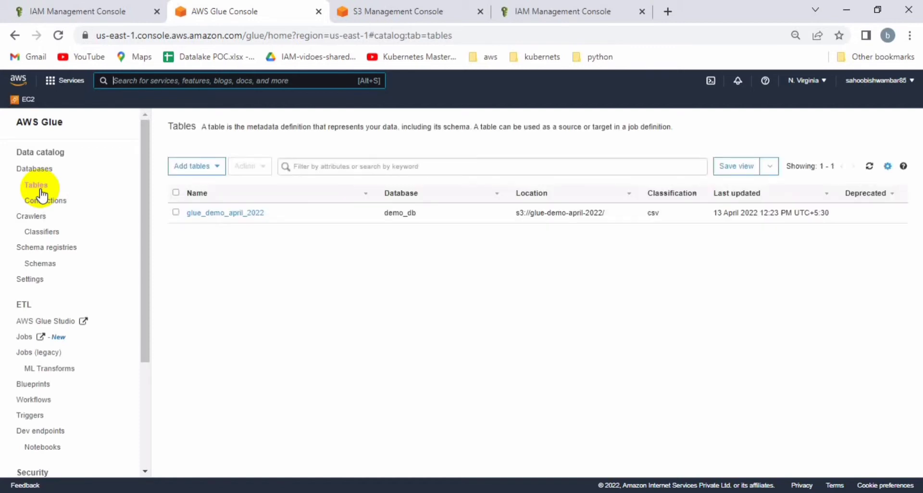
left_click(176, 213)
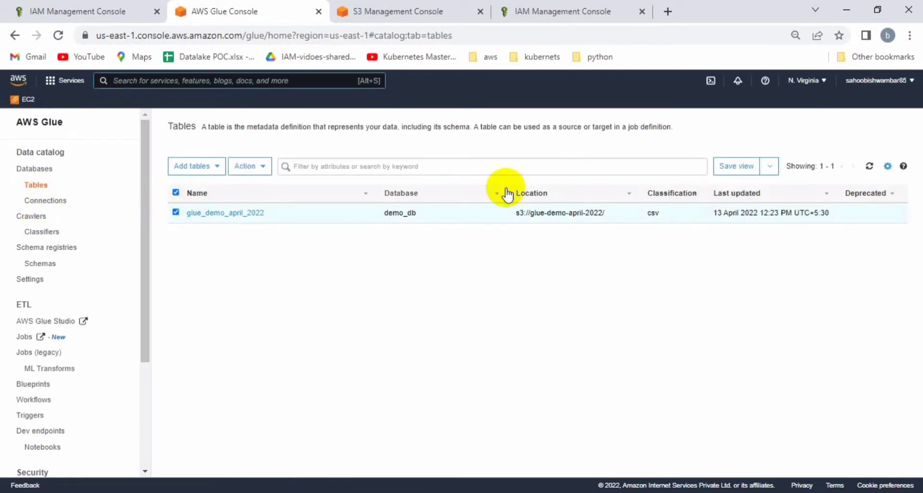
left_click(243, 169)
left_click(258, 252)
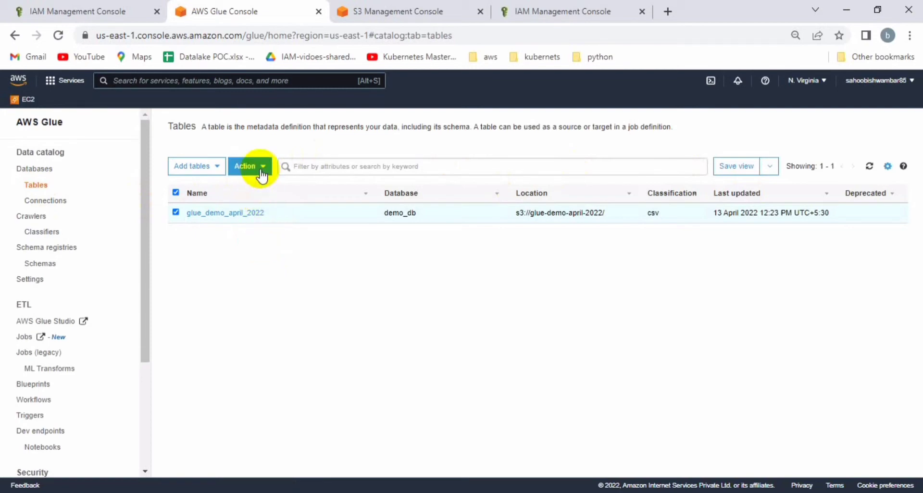
left_click(260, 172)
left_click(257, 239)
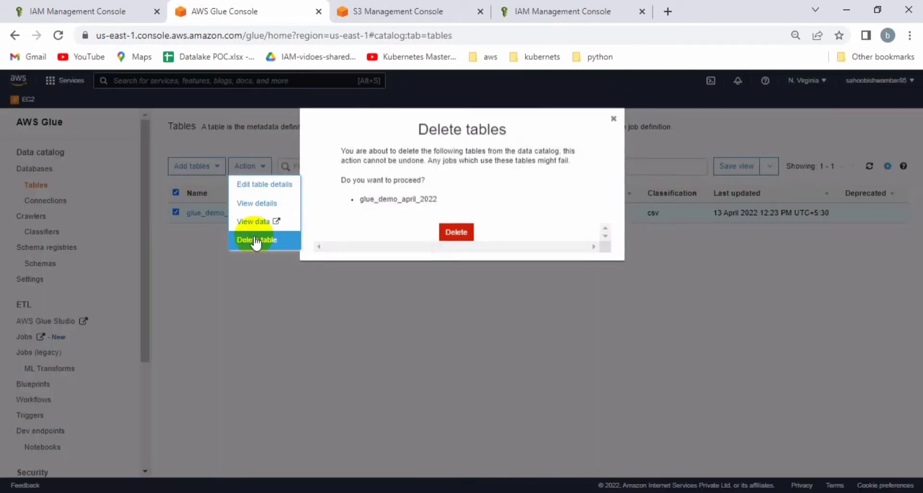
left_click(458, 243)
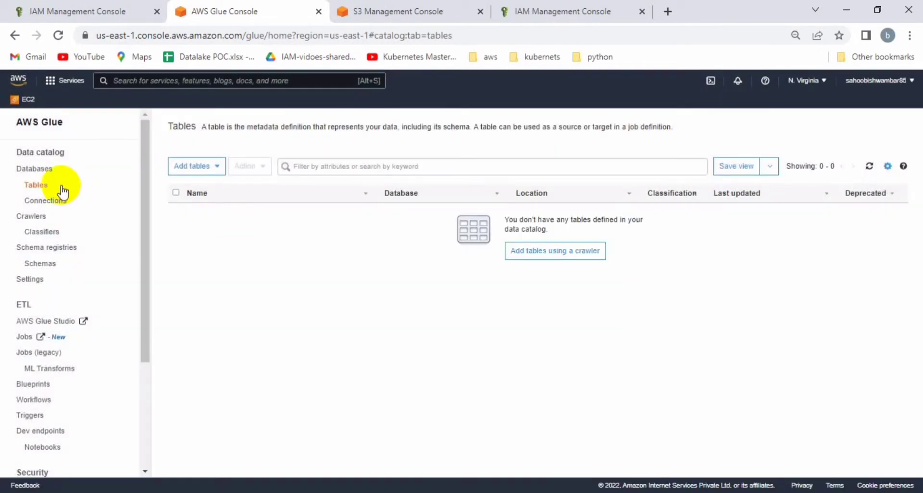
Delete the demo_db database from the Glue data catalog
left_click(44, 170)
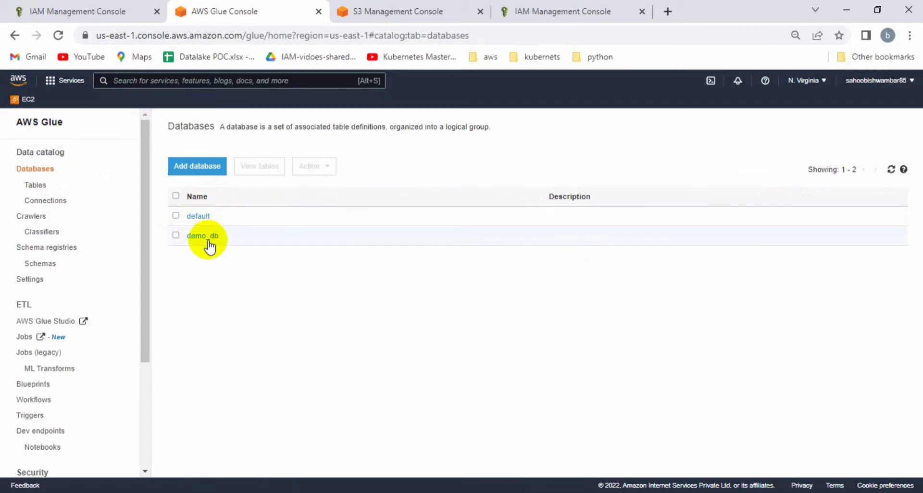
left_click(177, 235)
left_click(317, 168)
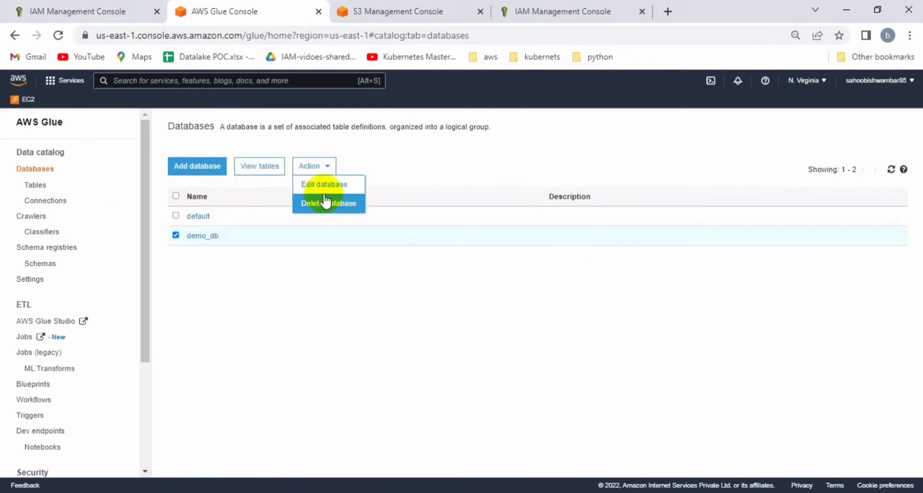
left_click(324, 203)
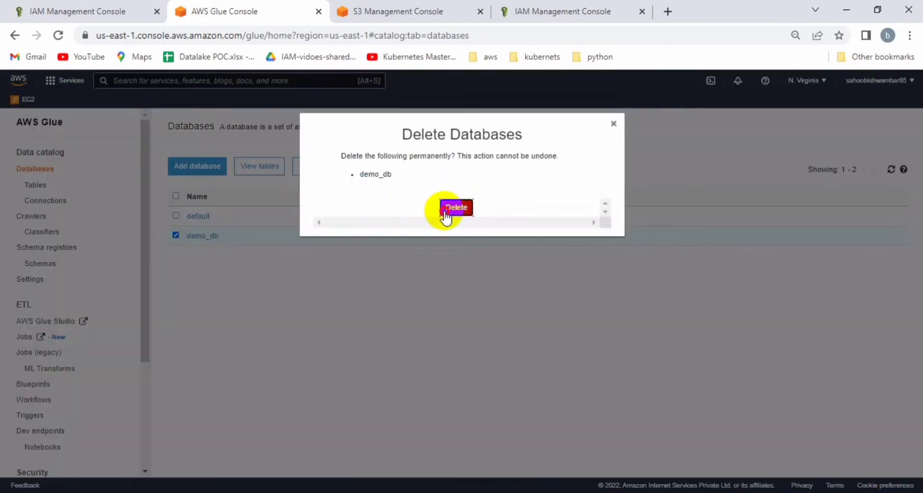
left_click(444, 212)
Add two databases to the Glue data catalog, one named raw and one named clean
left_click(220, 215)
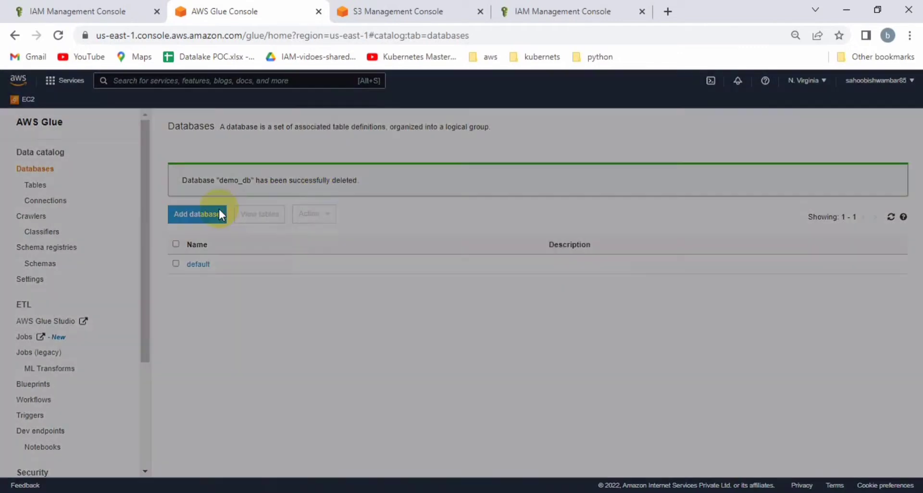
left_click(377, 170)
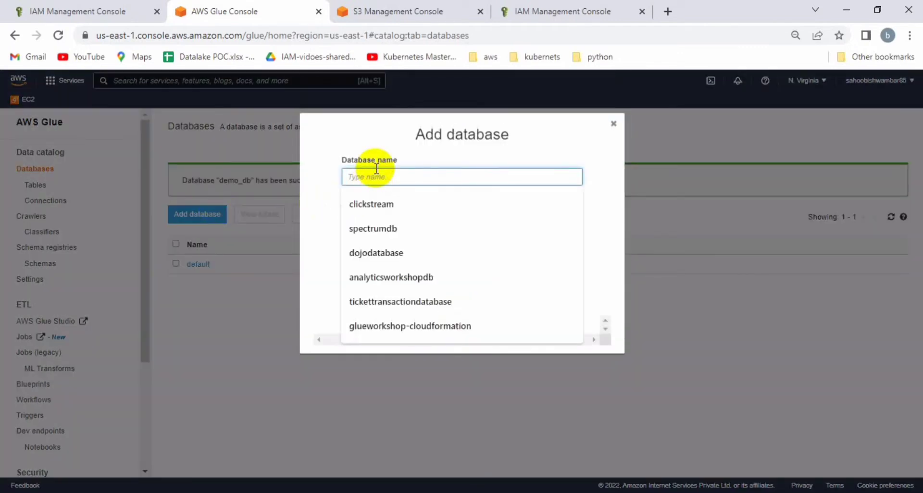
type("raw")
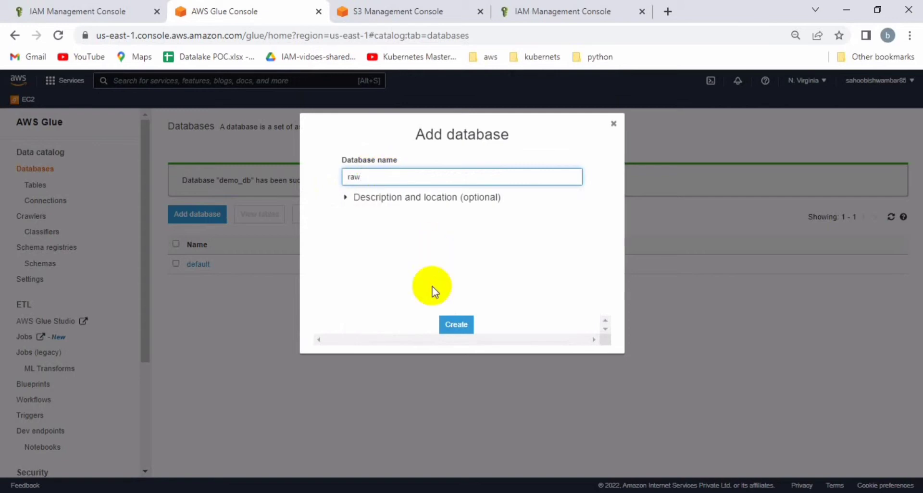
left_click(455, 324)
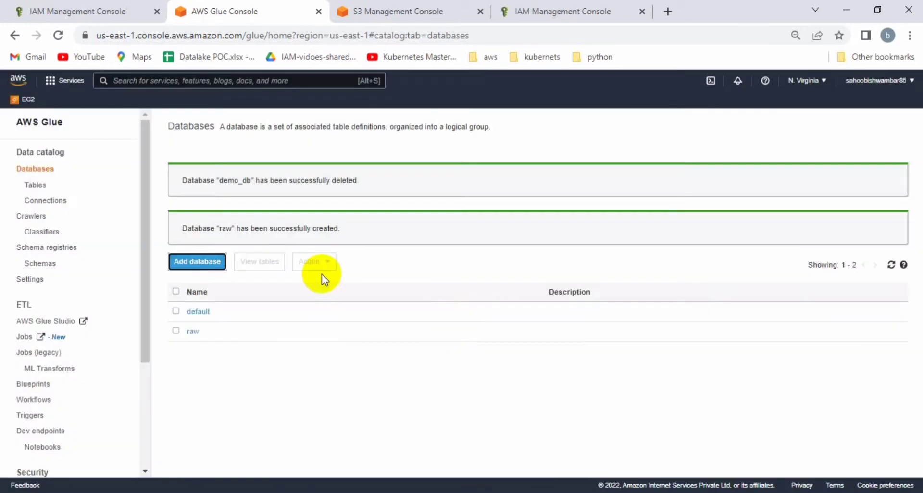
left_click(197, 263)
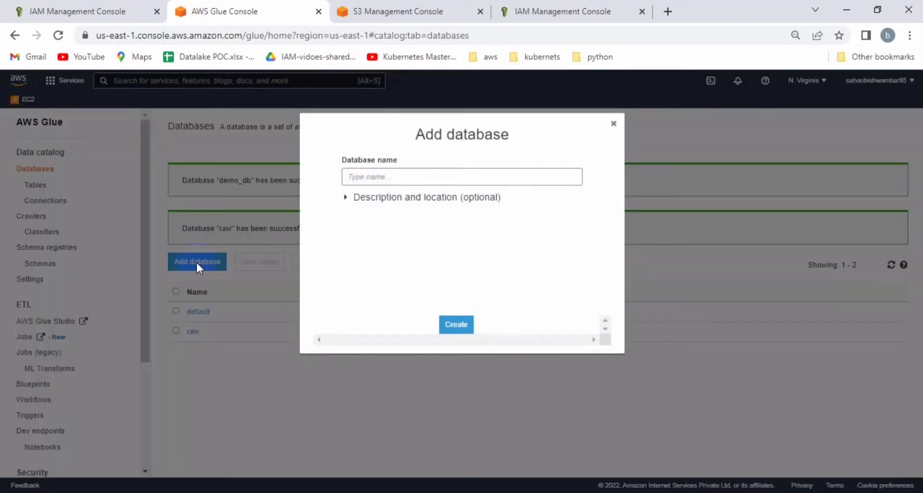
left_click(371, 178)
type("dlean")
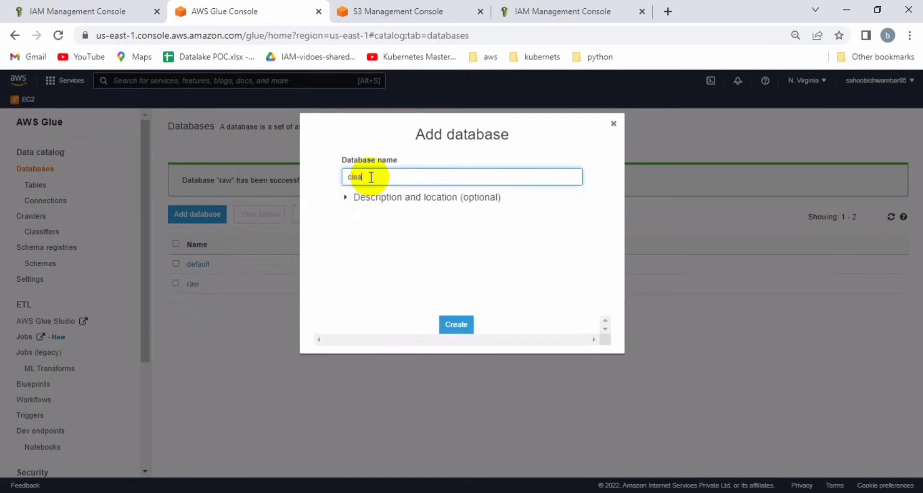
left_click(456, 325)
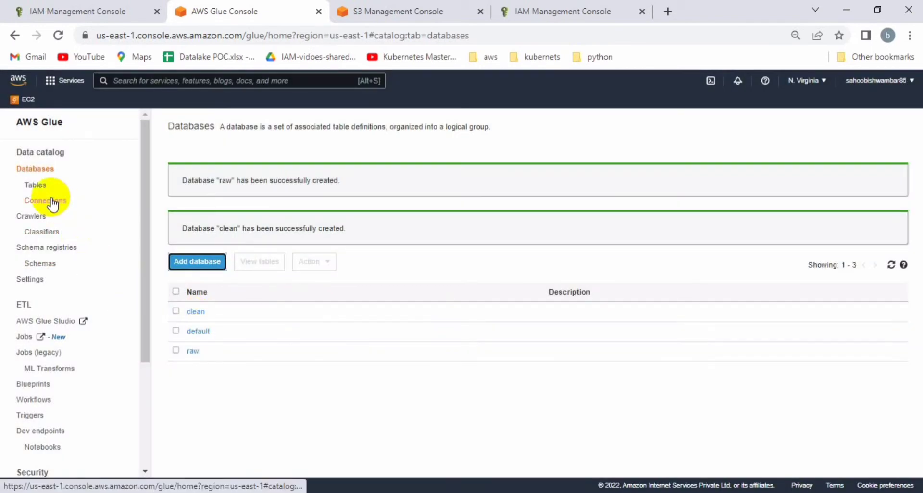
Look through the catalog's tables and connections, and delete the existing crawler glue-s3-raw
left_click(42, 190)
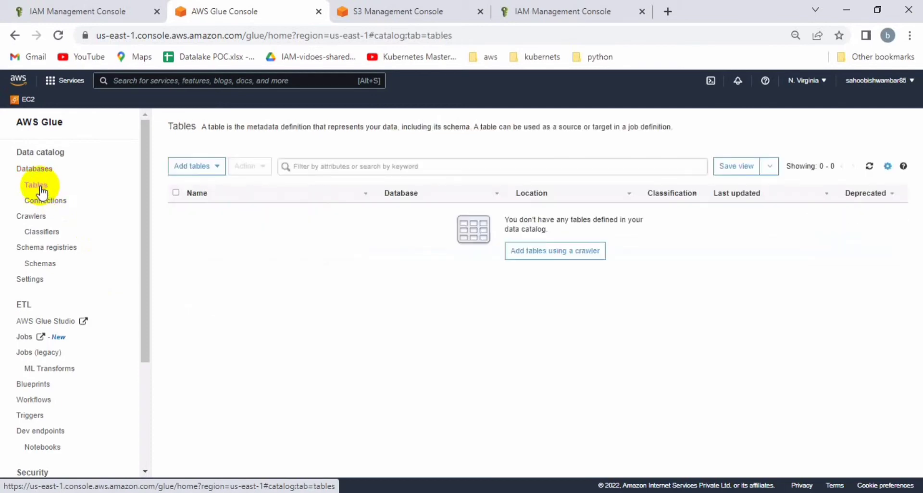
left_click(62, 206)
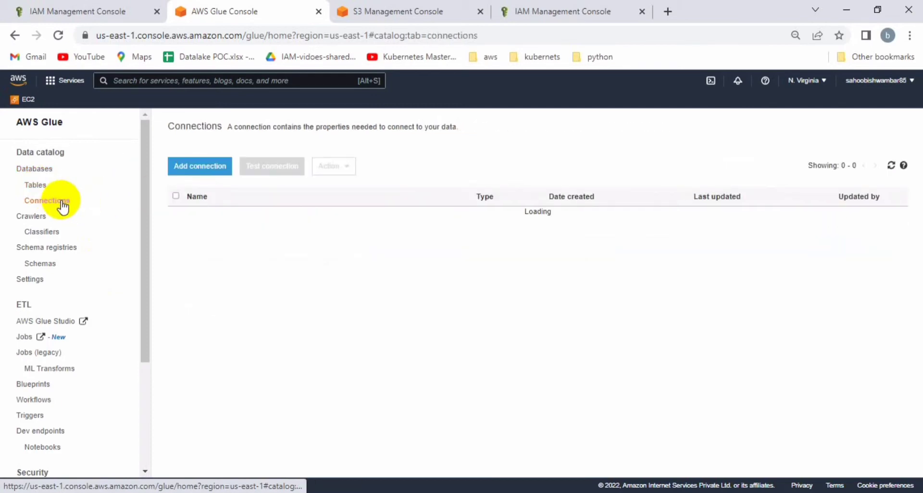
left_click(36, 217)
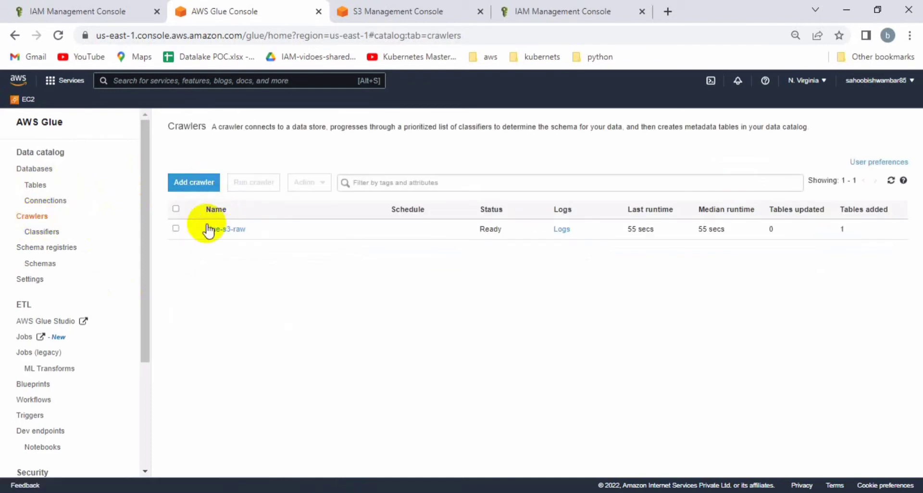
left_click(176, 228)
left_click(312, 182)
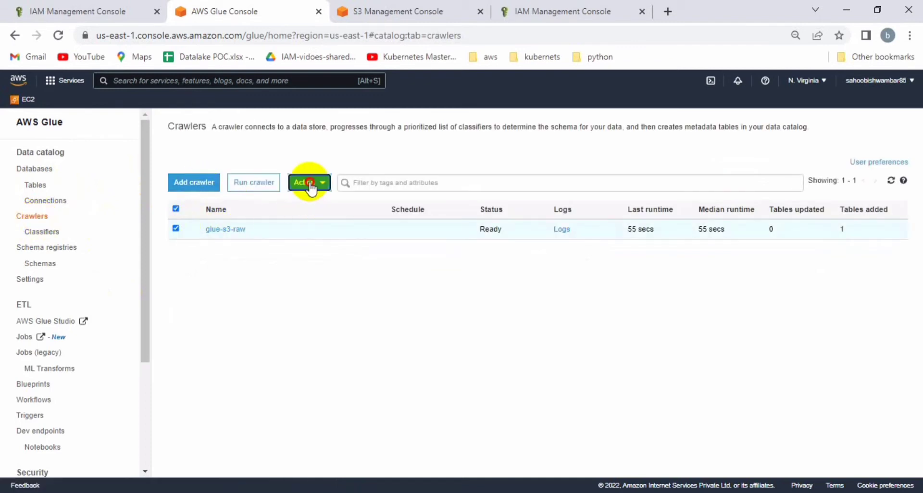
left_click(329, 295)
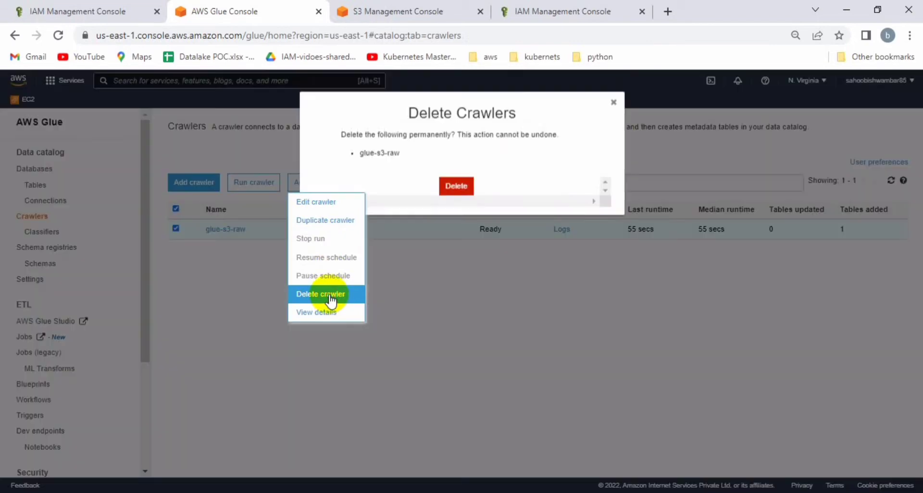
left_click(467, 209)
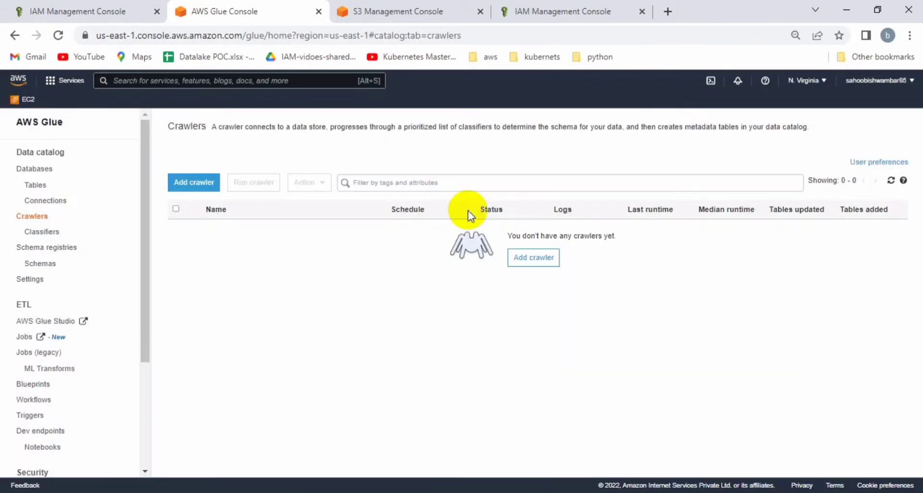
Start a new crawler named raw-s3-glue, keeping data stores as its source type and crawling of all folders
left_click(210, 189)
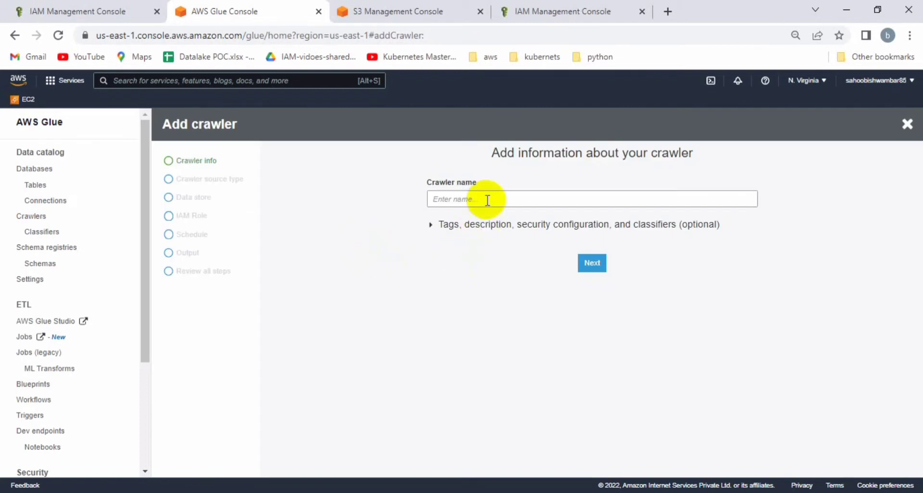
left_click(488, 201)
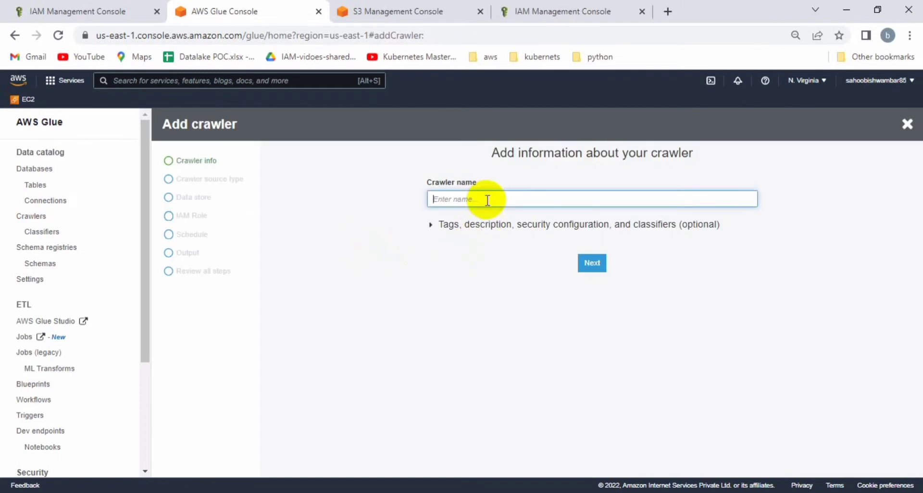
type("raw-s3-glu")
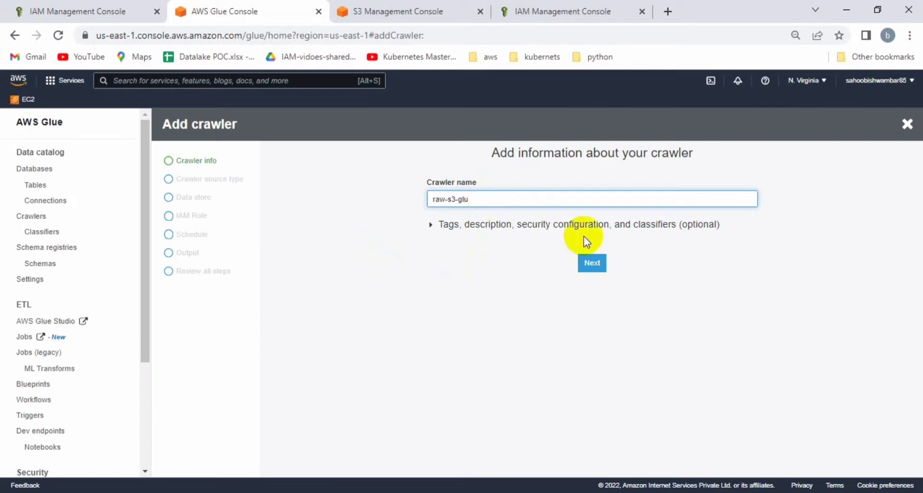
type("e")
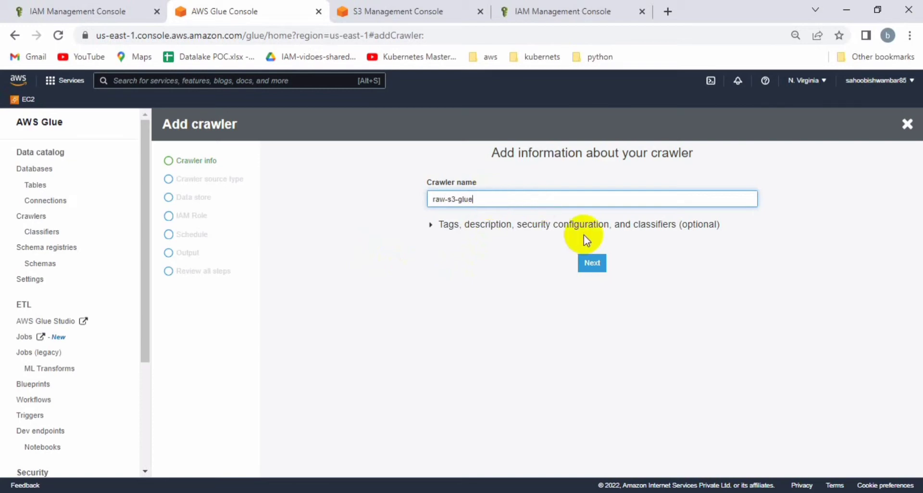
left_click(593, 263)
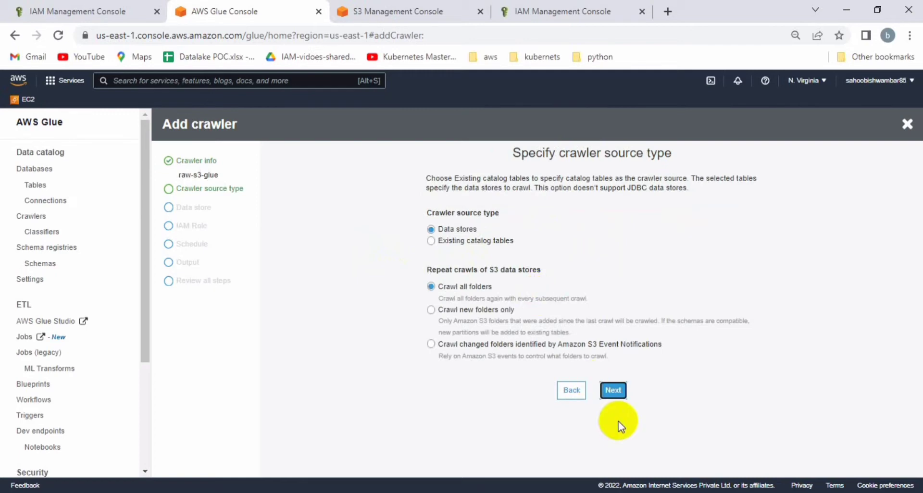
left_click(614, 390)
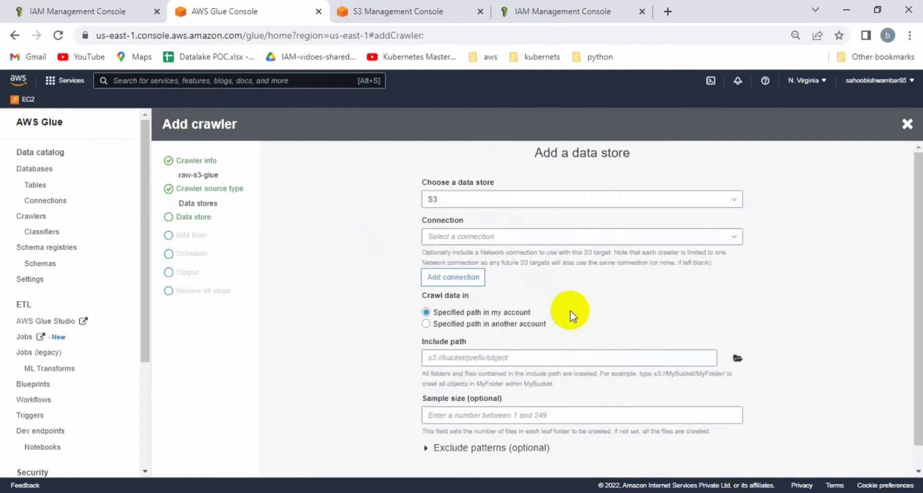
Set the crawler's S3 include path to the rawdata folder of the s3-glue-athena-demo bucket, without adding another data store
left_click(737, 358)
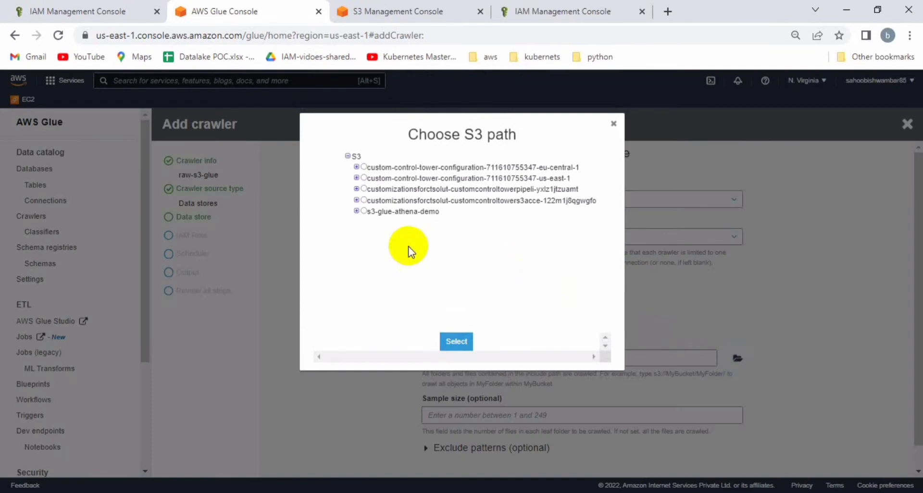
left_click(356, 212)
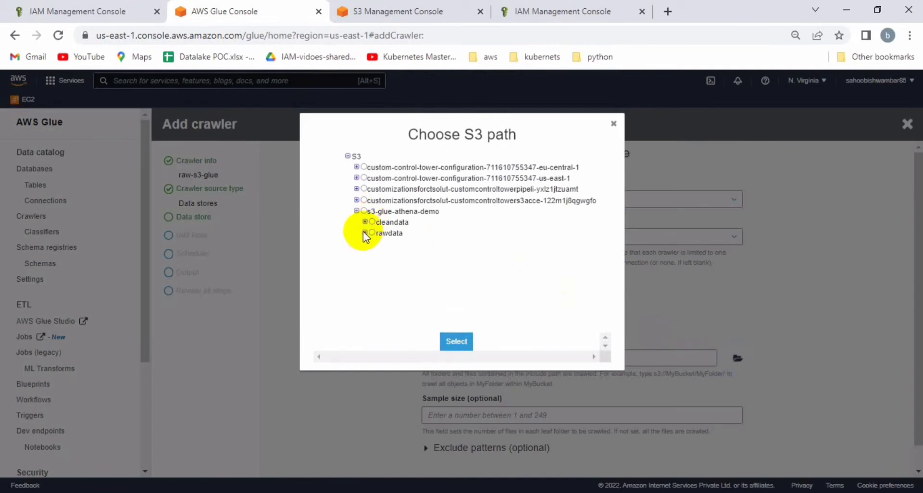
left_click(365, 234)
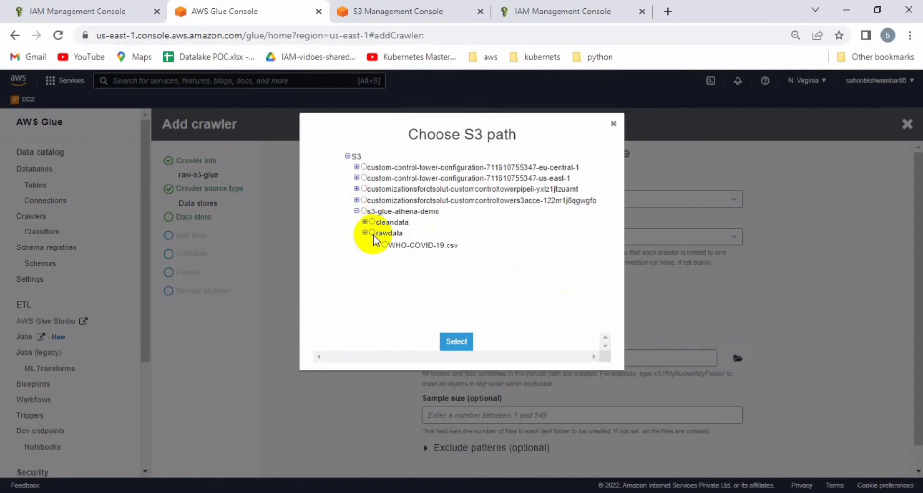
left_click(372, 233)
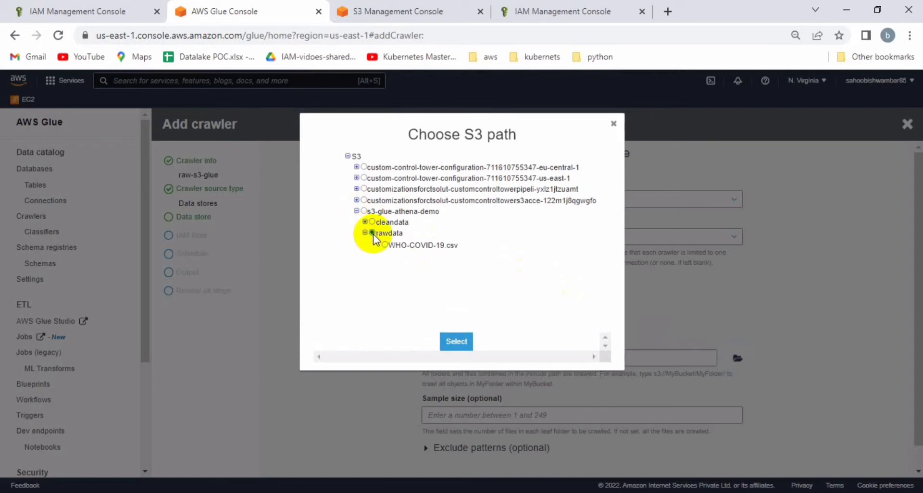
left_click(456, 342)
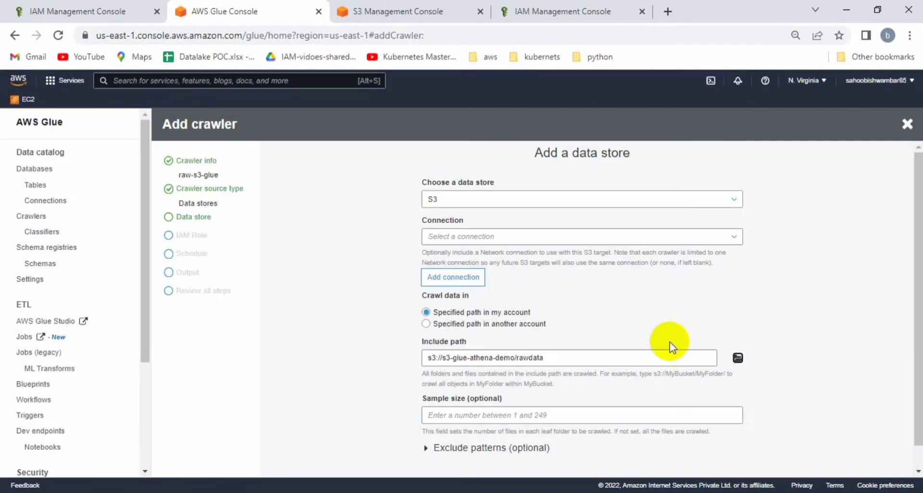
scroll(911, 450, "down", 1)
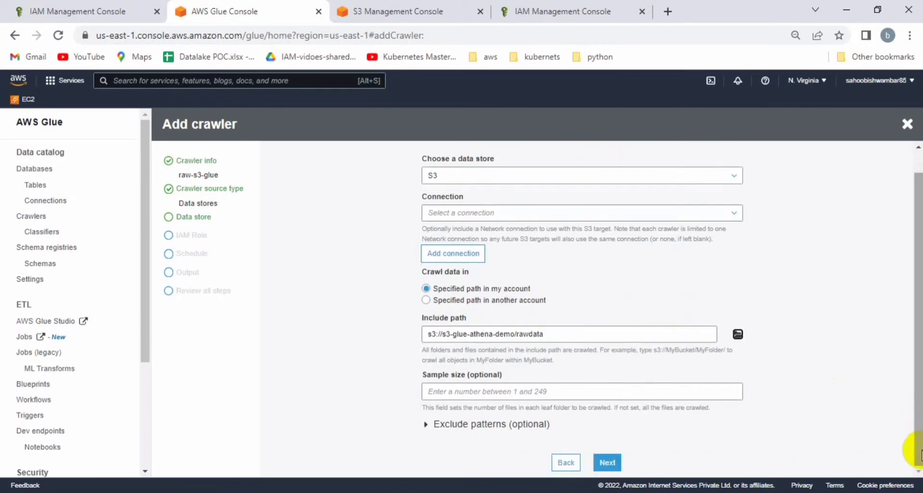
left_click(604, 464)
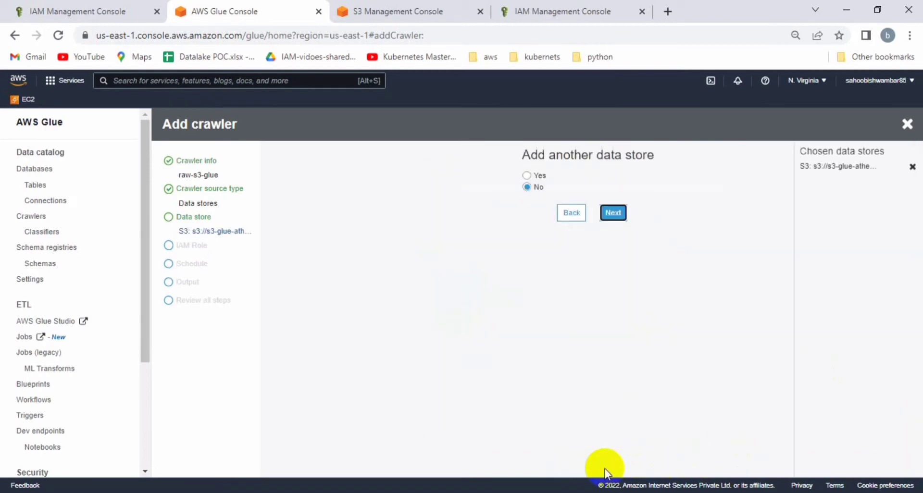
left_click(614, 215)
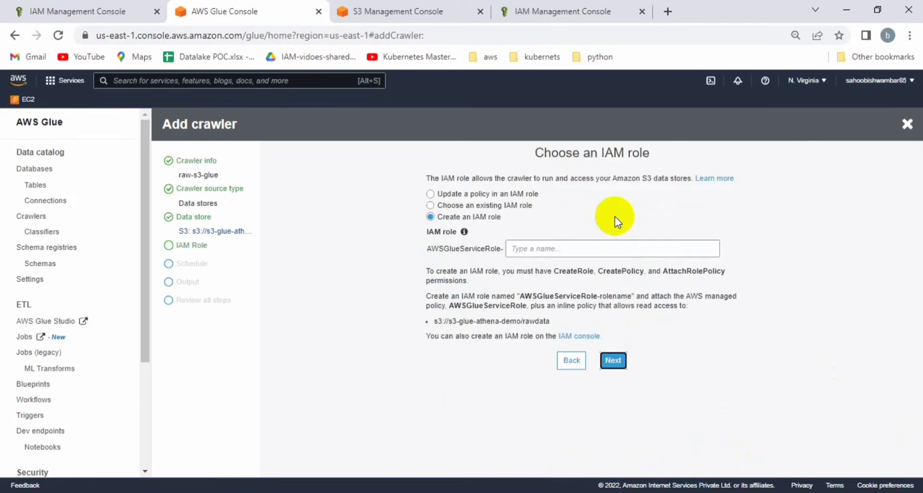
Assign the existing IAM role A-s3-glue-athena to the crawler and keep its schedule as run on demand
left_click(507, 206)
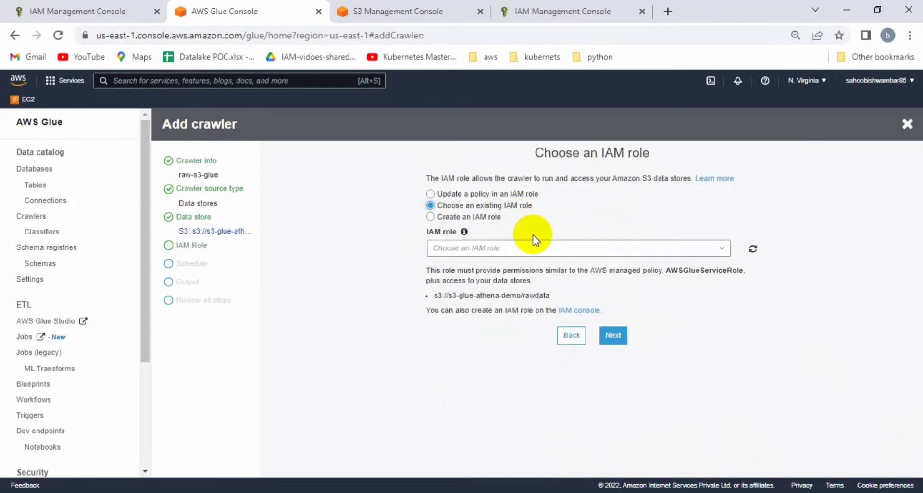
left_click(536, 248)
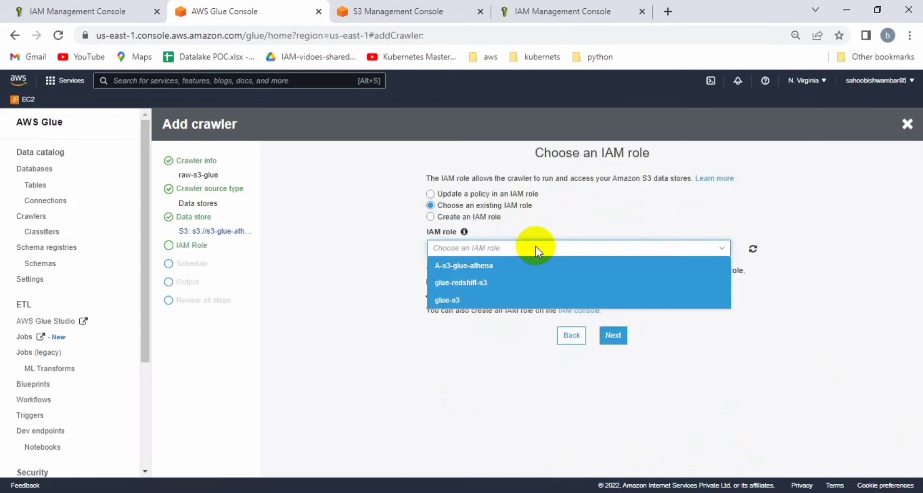
left_click(508, 269)
left_click(615, 335)
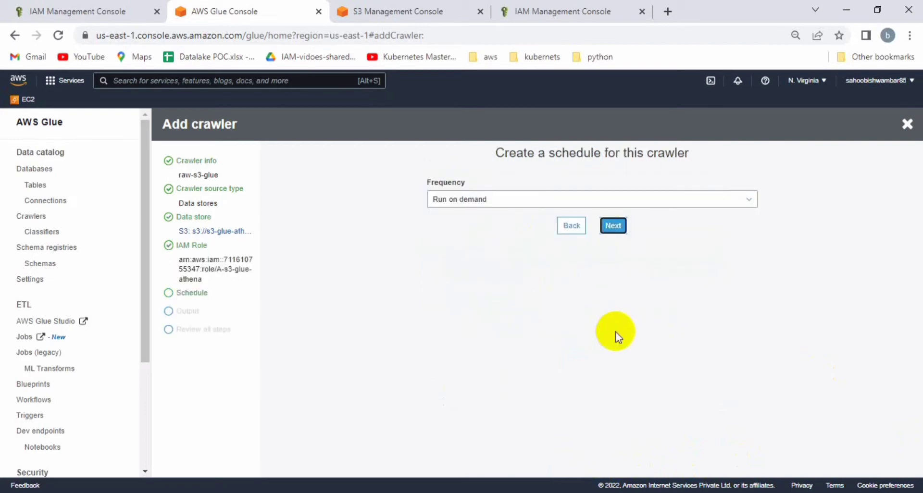
left_click(614, 228)
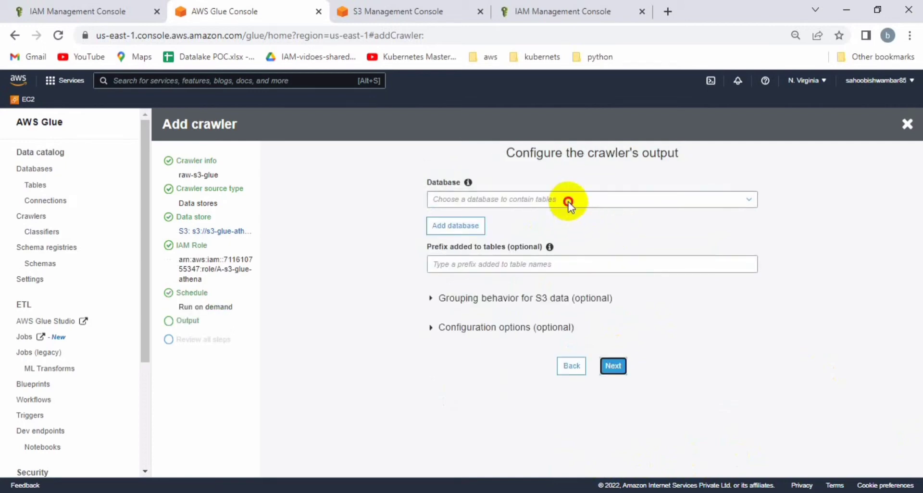
Choose raw as the crawler's output database, review the settings and finish creating the crawler
left_click(569, 202)
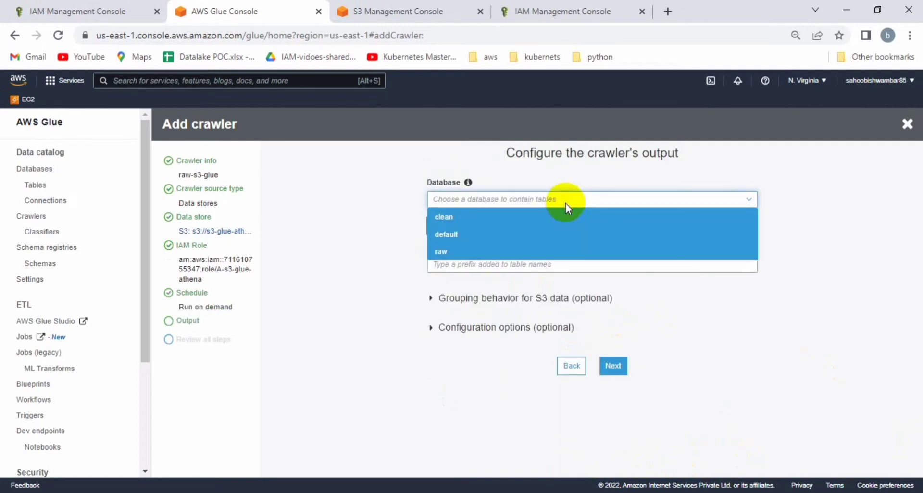
left_click(483, 251)
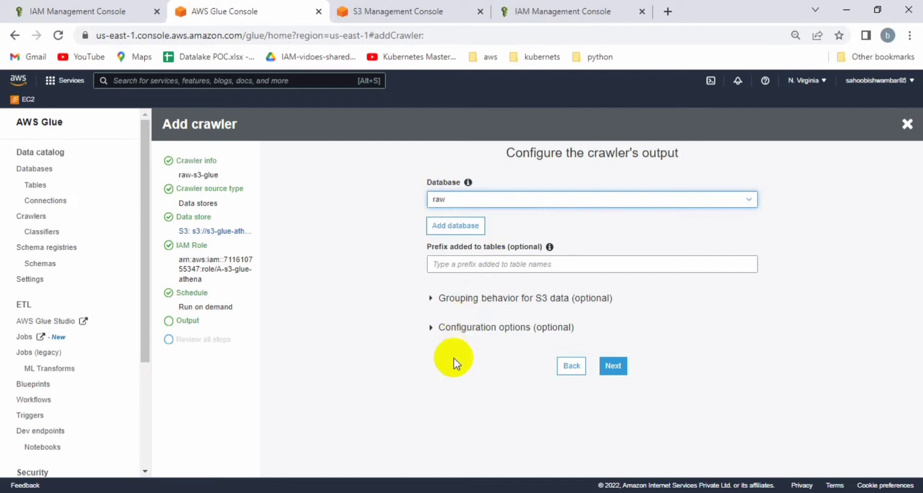
left_click(615, 365)
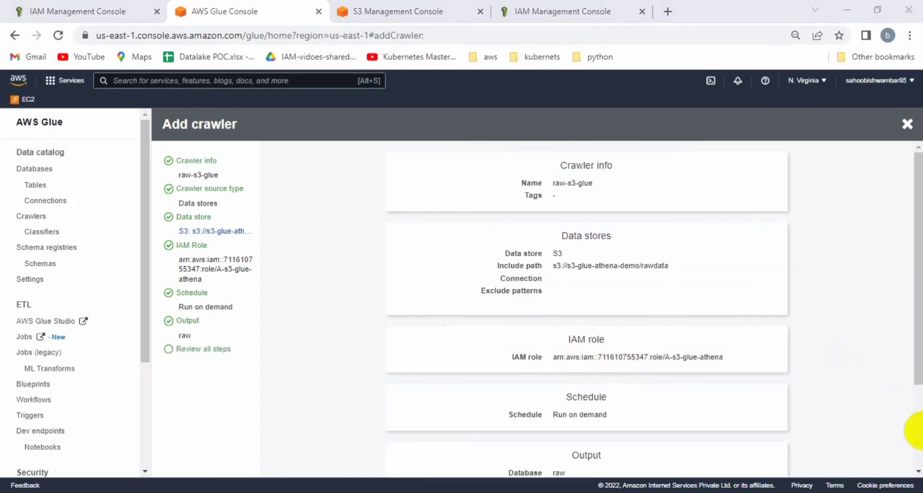
scroll(917, 439, "down", 3)
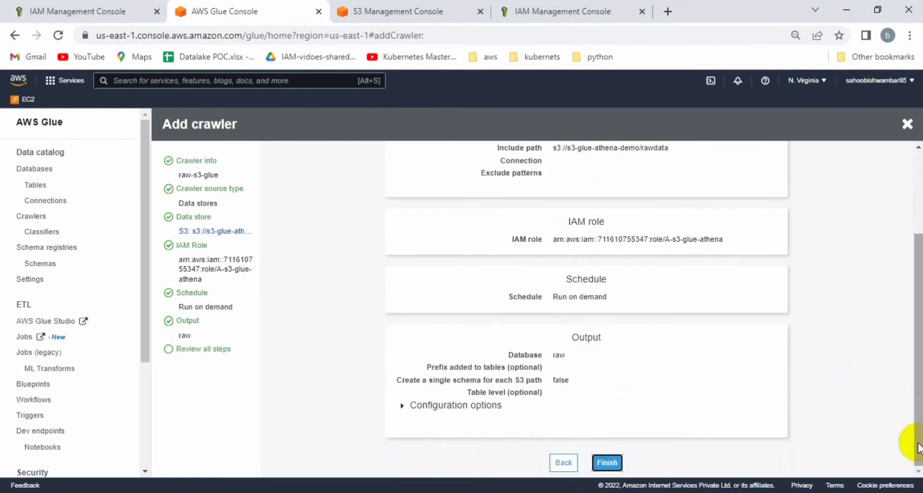
left_click(605, 463)
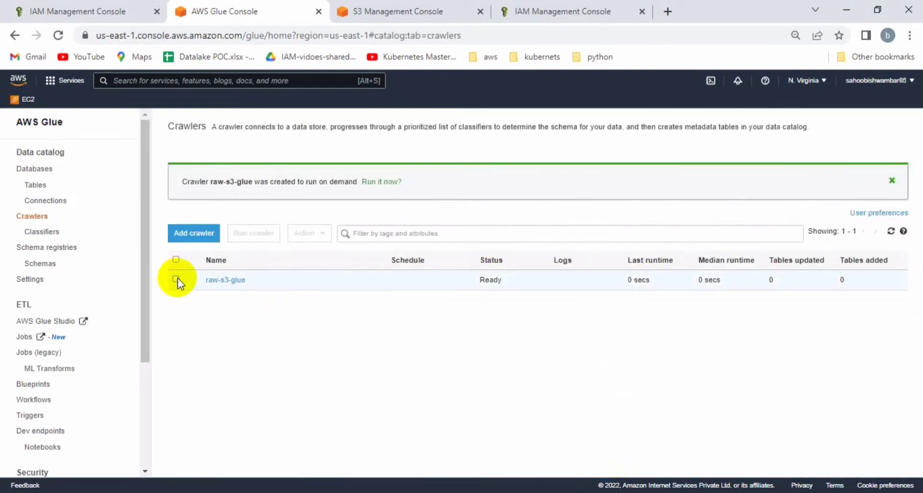
Run the raw-s3-glue crawler and refresh the crawler list to follow its status
left_click(176, 279)
left_click(254, 238)
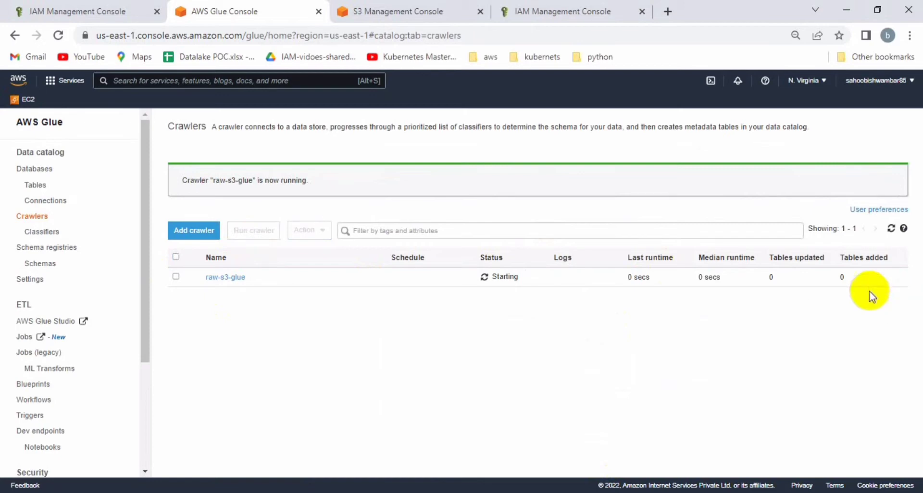
right_click(817, 278)
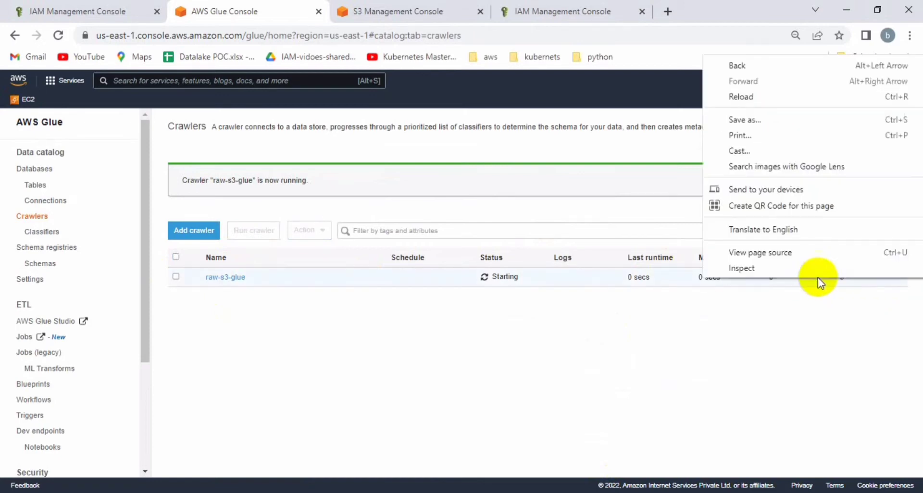
left_click(843, 296)
left_click(844, 279)
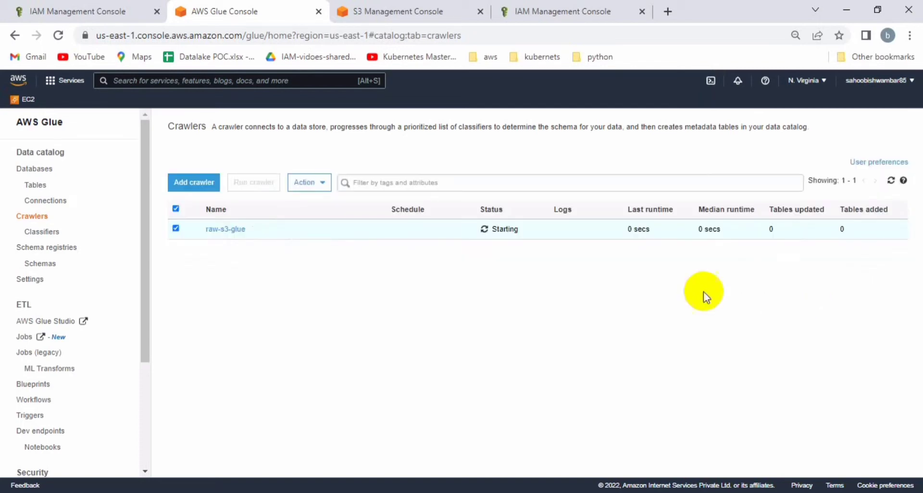
left_click(892, 182)
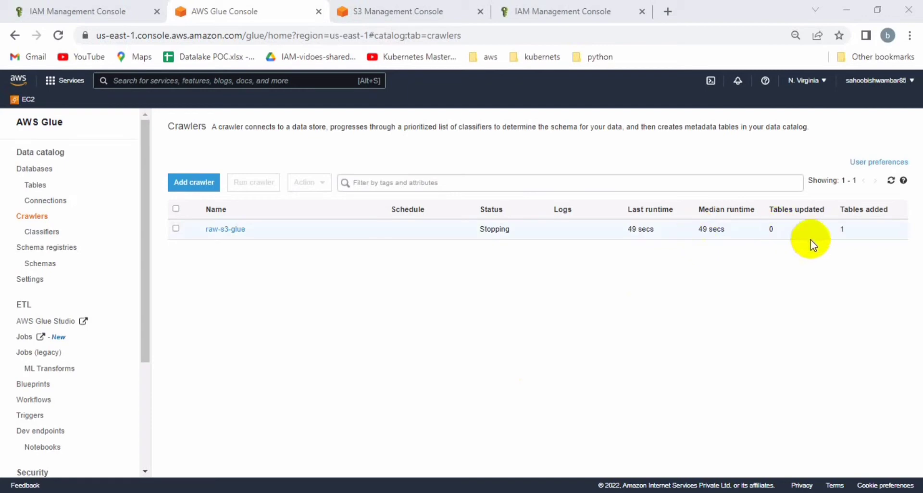
Check the number of tables added by raw-s3-glue and review the crawler's details
double_click(844, 229)
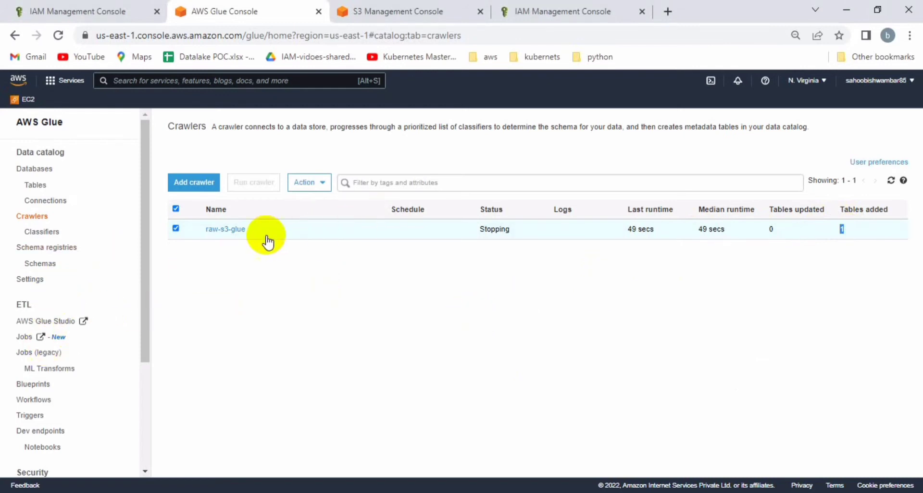
left_click(241, 231)
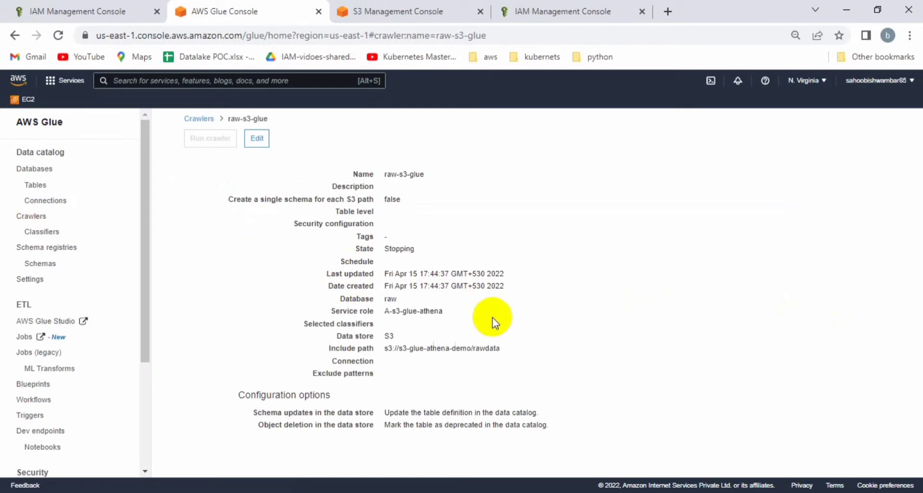
left_click(31, 217)
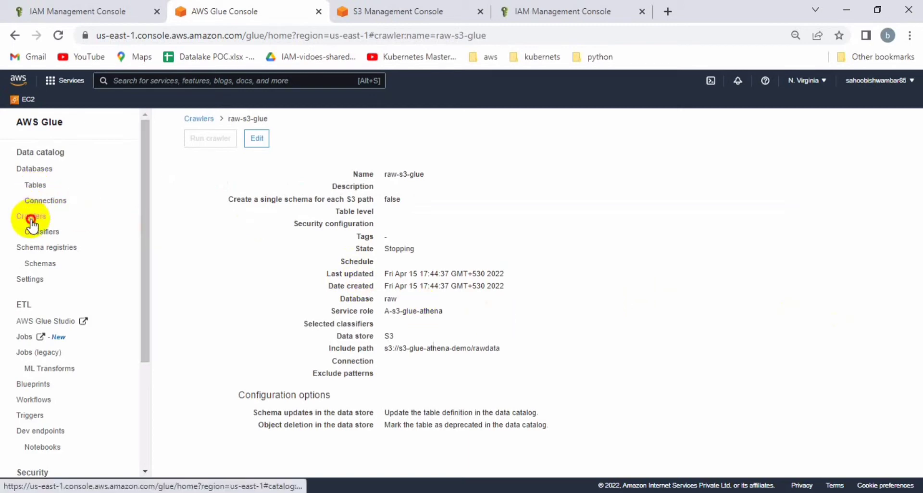
Open the rawdata table in the data catalog and examine its properties and column schema
left_click(41, 185)
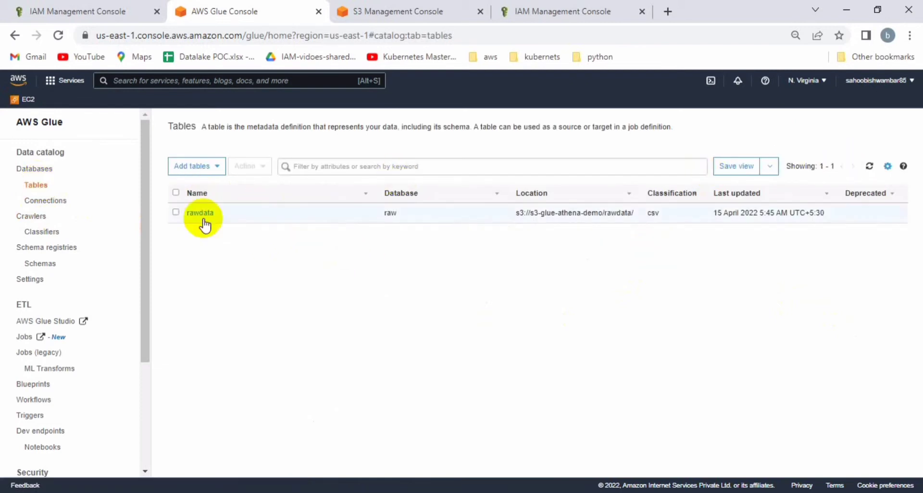
left_click(201, 213)
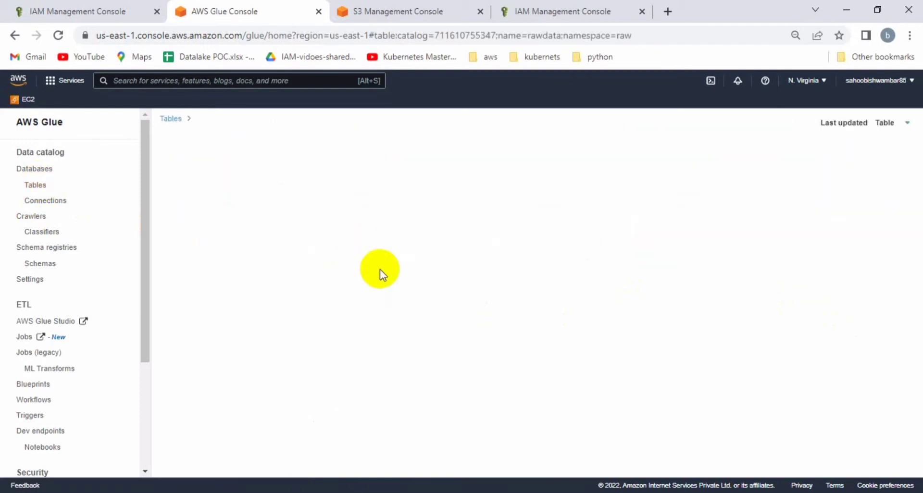
scroll(469, 378, "down", 2)
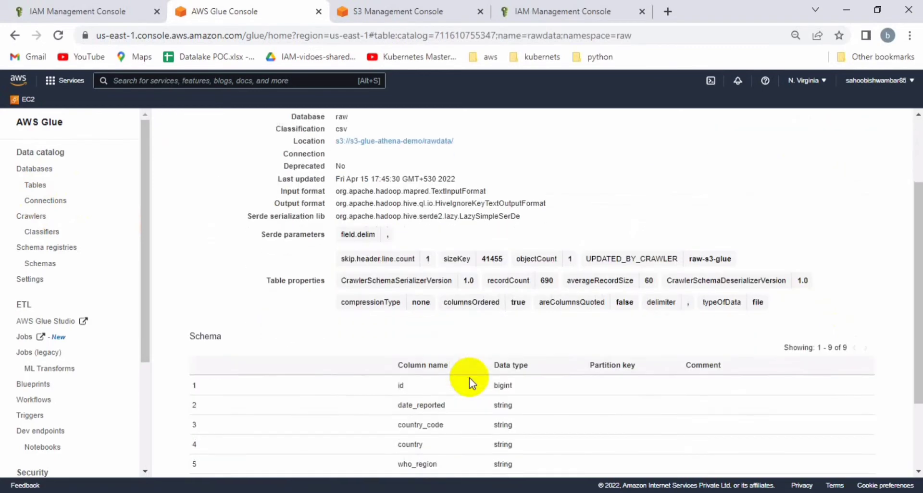
scroll(423, 394, "down", 2)
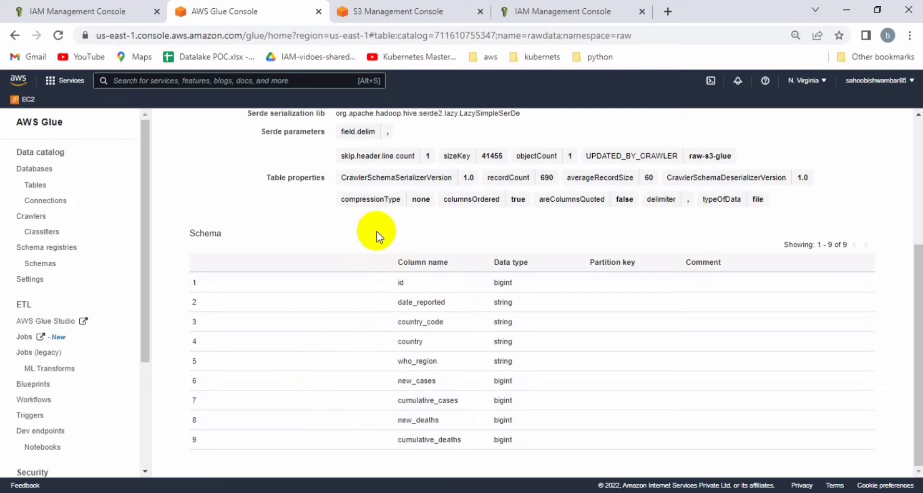
left_click_drag(377, 232, 566, 462)
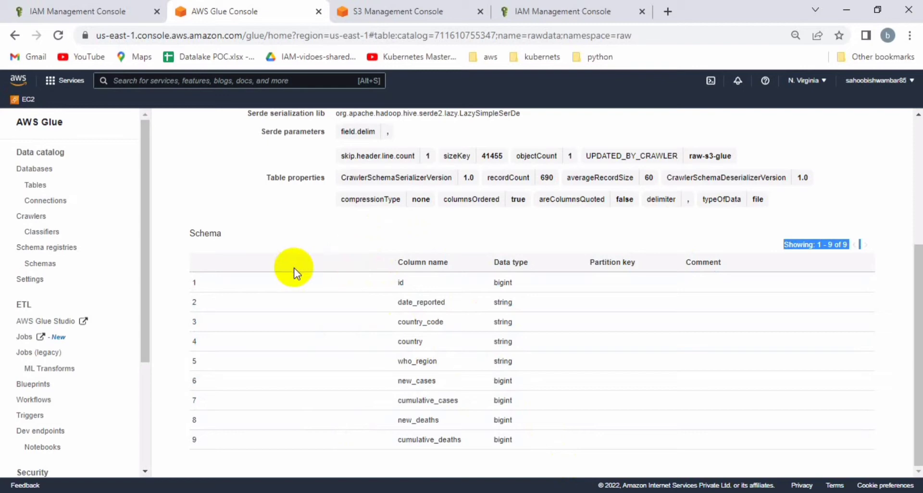
Open the legacy ETL jobs list and permanently delete only the s3-glue-raw job
left_click(42, 358)
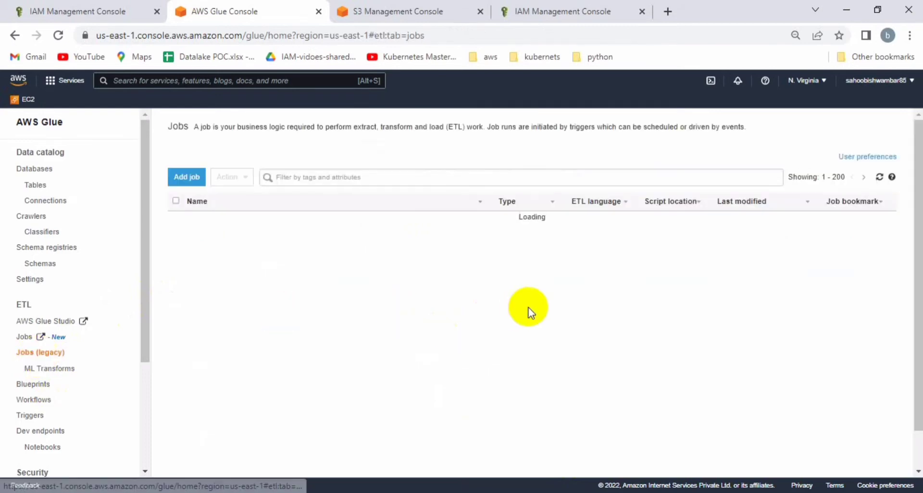
left_click(176, 202)
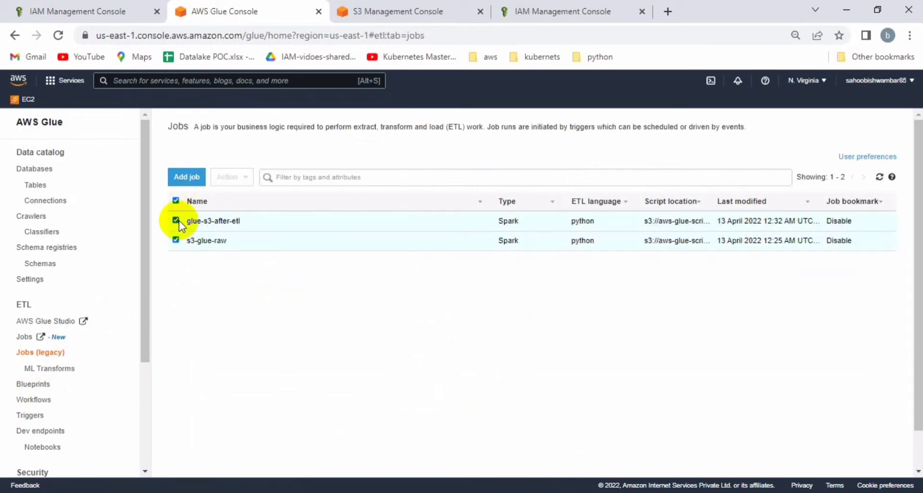
left_click(176, 221)
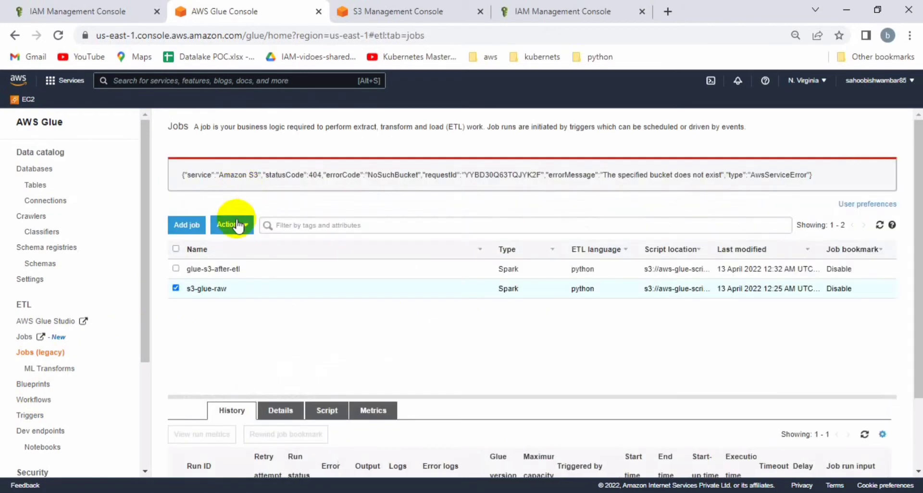
left_click(239, 223)
left_click(238, 224)
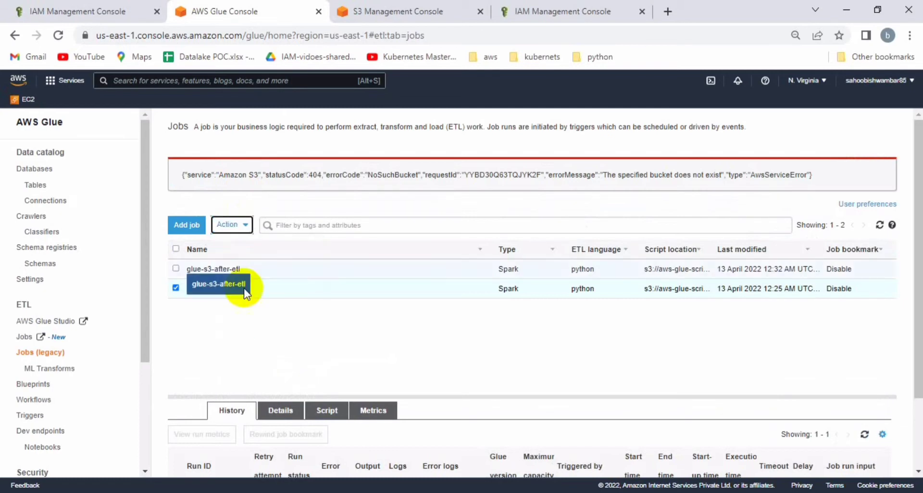
left_click(242, 226)
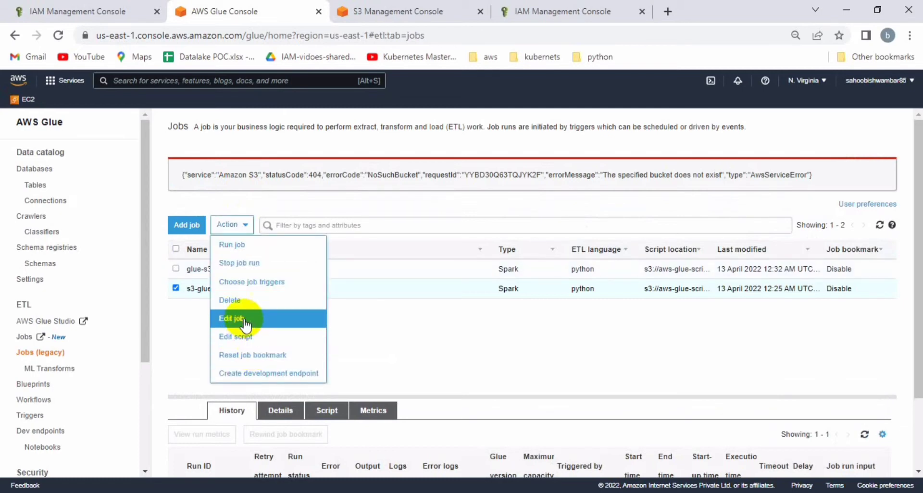
left_click(240, 301)
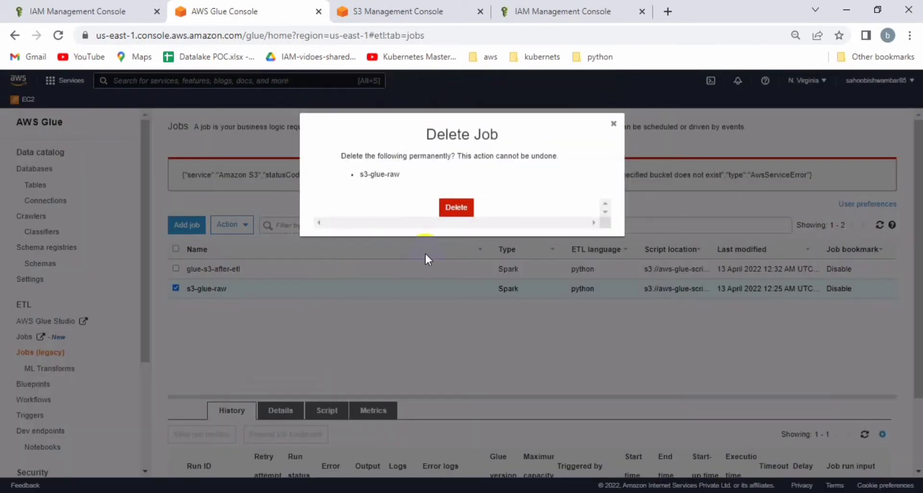
left_click(454, 211)
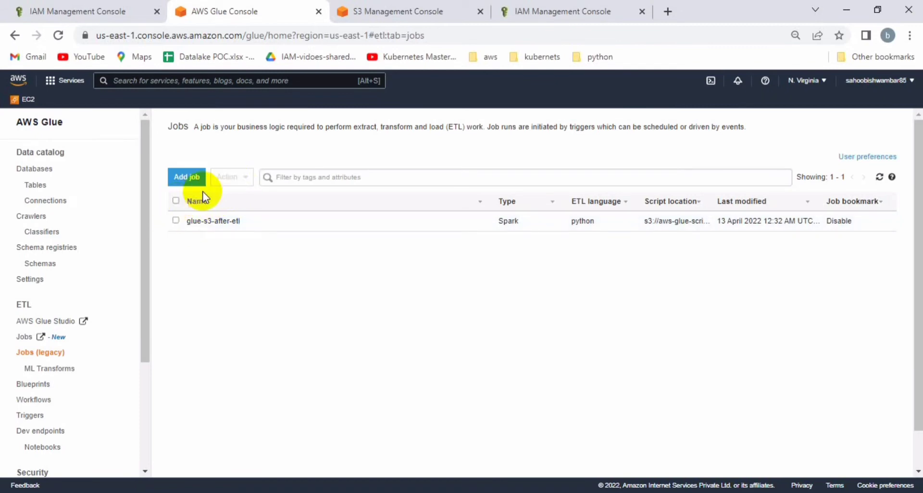
Permanently delete the remaining glue-s3-after-etl job from the legacy jobs list
left_click(175, 221)
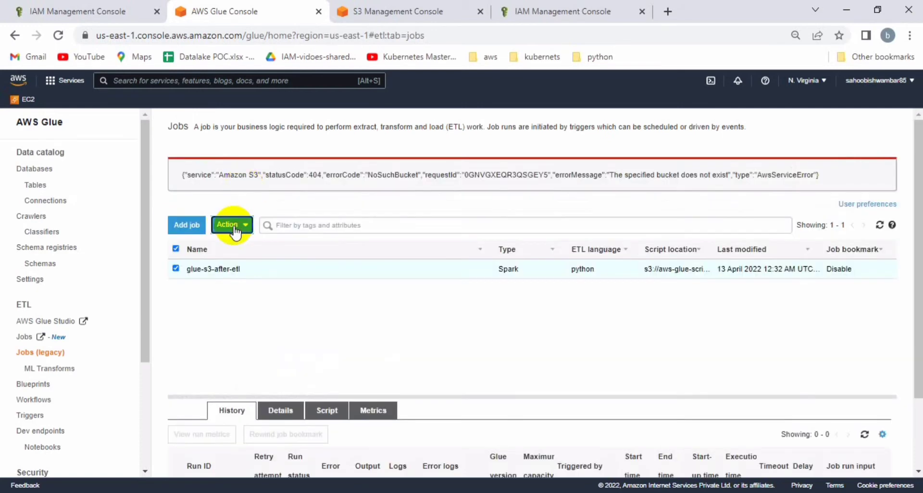
left_click(235, 226)
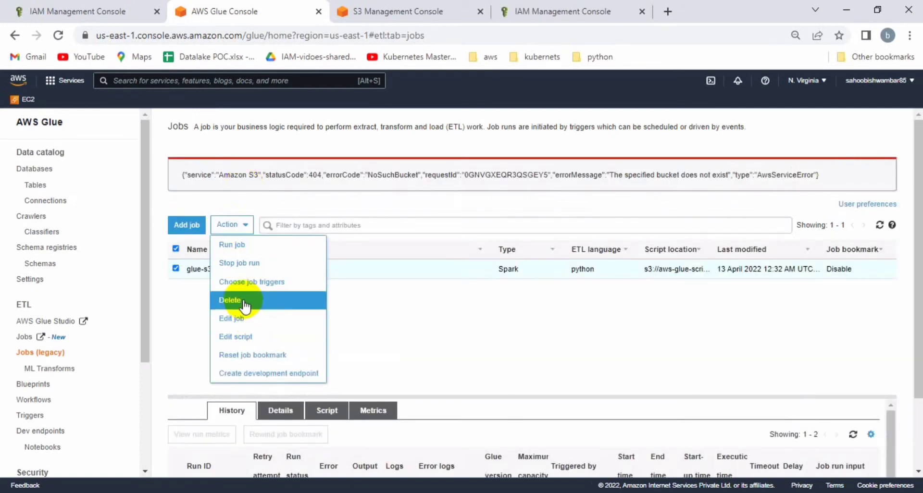
left_click(244, 304)
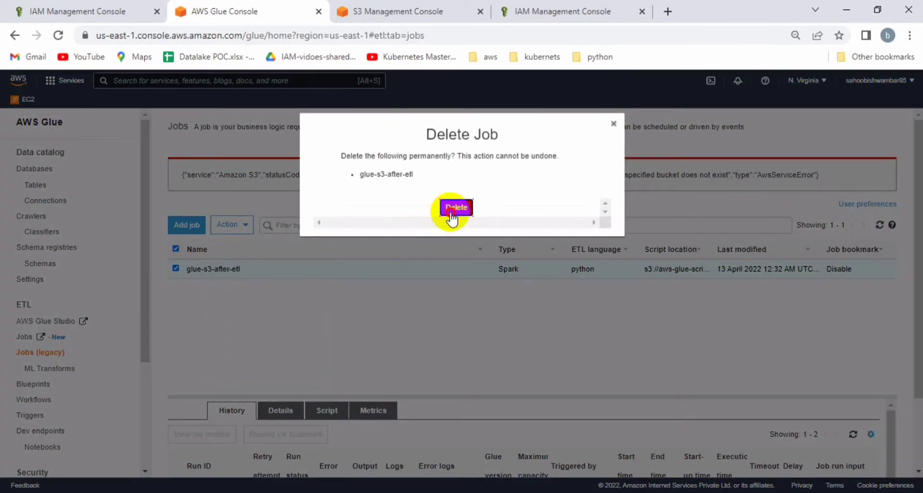
left_click(451, 213)
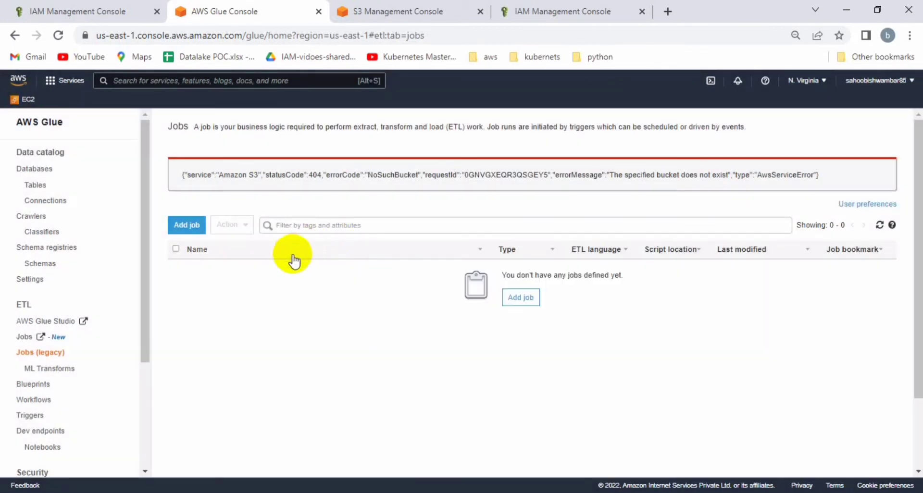
Start adding a new legacy job named raw-s3-glue and assign it the A-s3-glue-athena IAM role
left_click(187, 225)
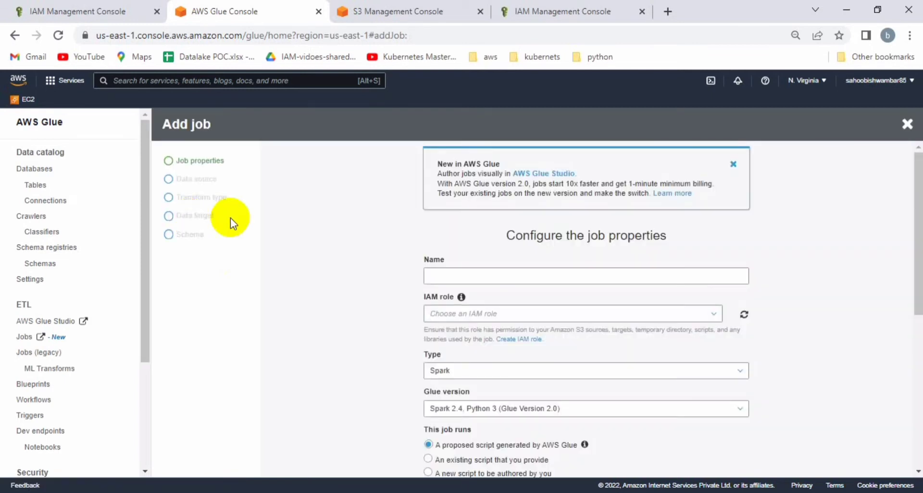
left_click(463, 275)
type("raw")
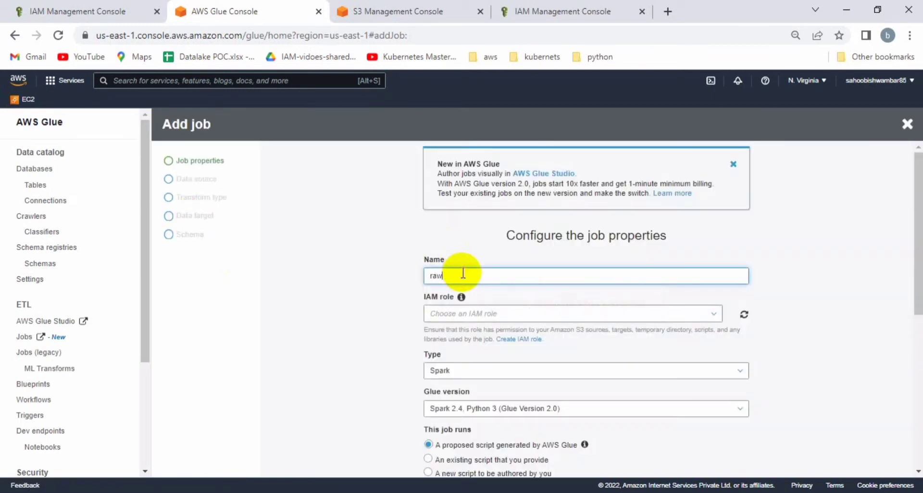
type("-s3-glue")
left_click(856, 373)
left_click(703, 319)
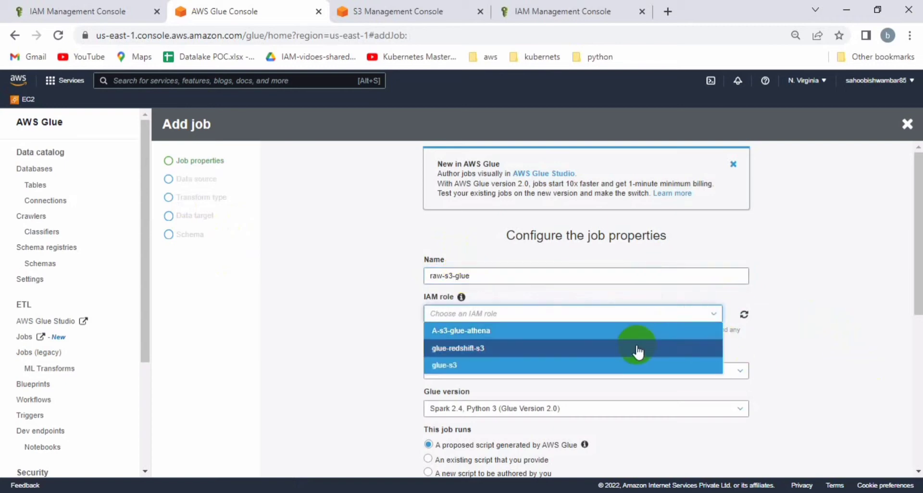
left_click(608, 321)
left_click(619, 313)
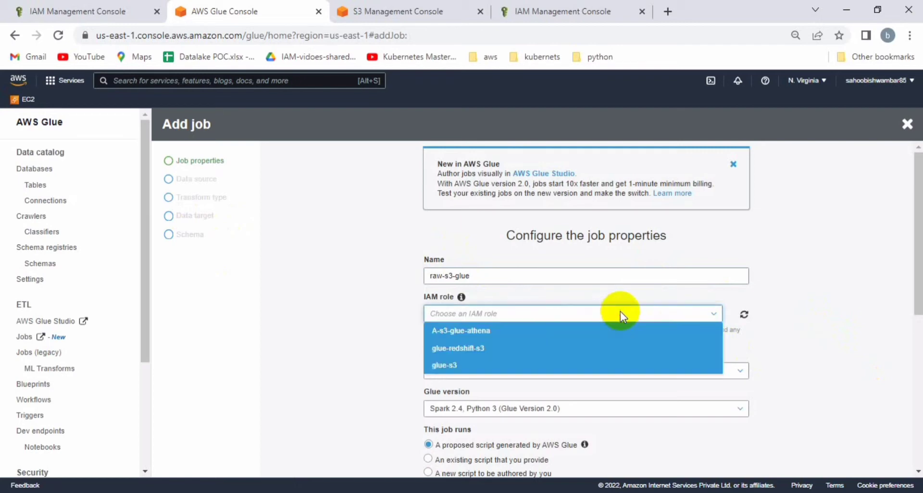
left_click(605, 331)
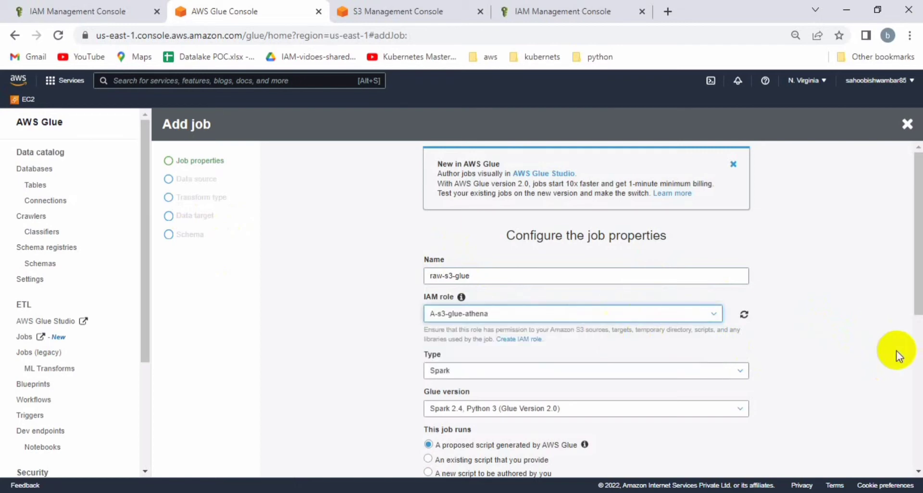
Review the new job's script paths and its advanced, monitoring, tags, security and catalog options without changing them
left_click(917, 412)
left_click_drag(919, 403, 907, 425)
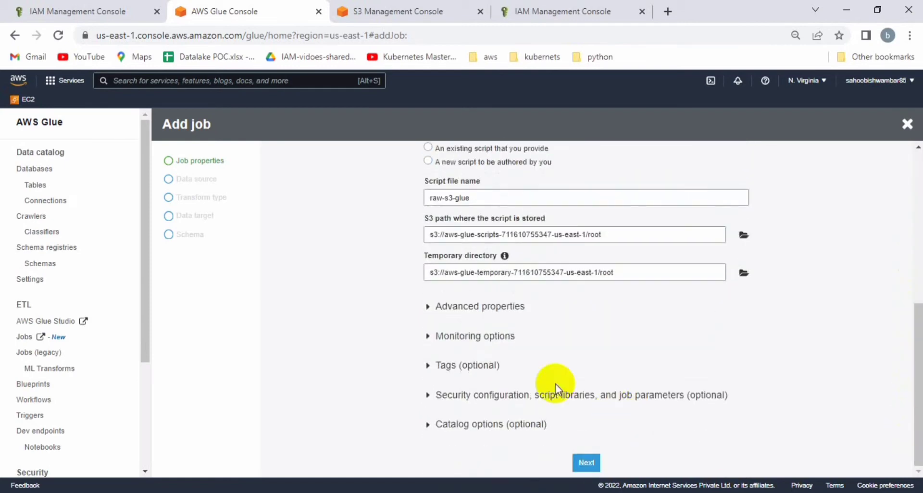
left_click(505, 308)
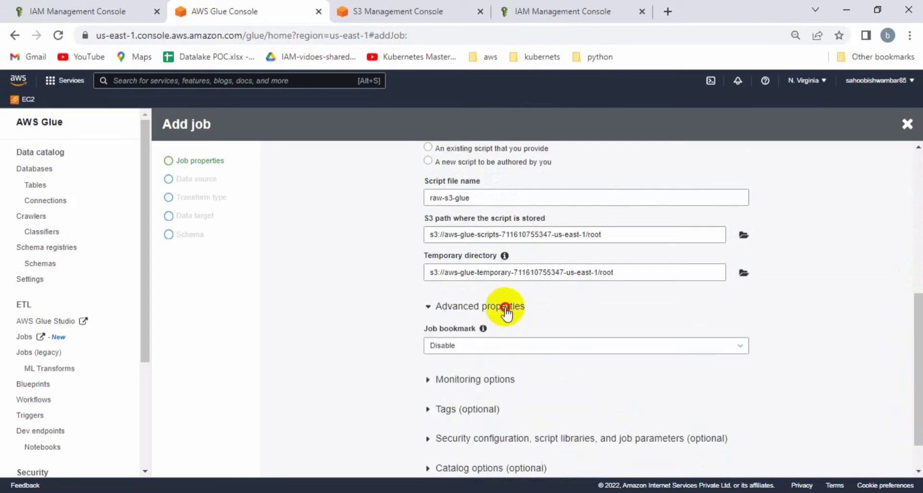
left_click(505, 308)
left_click(498, 337)
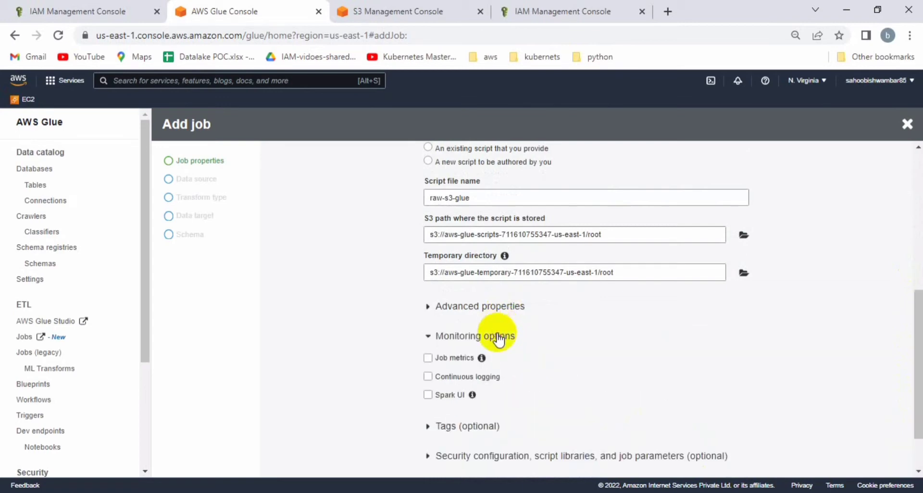
left_click(498, 336)
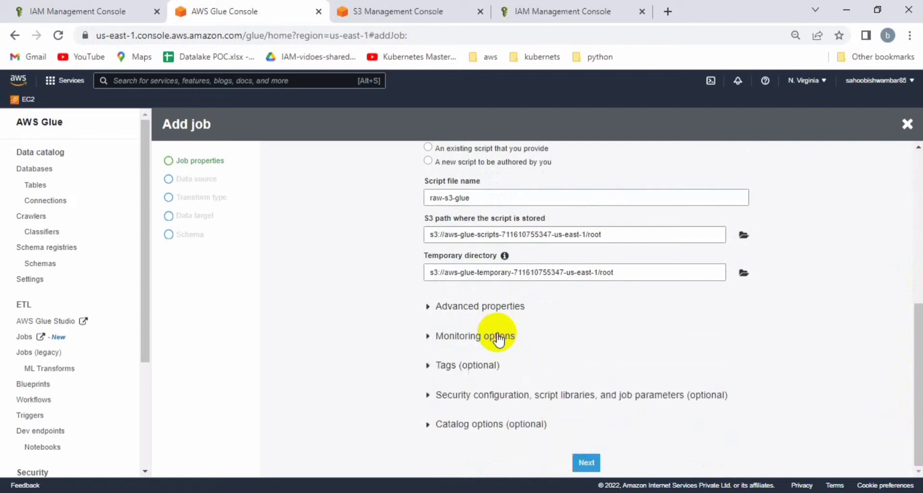
left_click(487, 368)
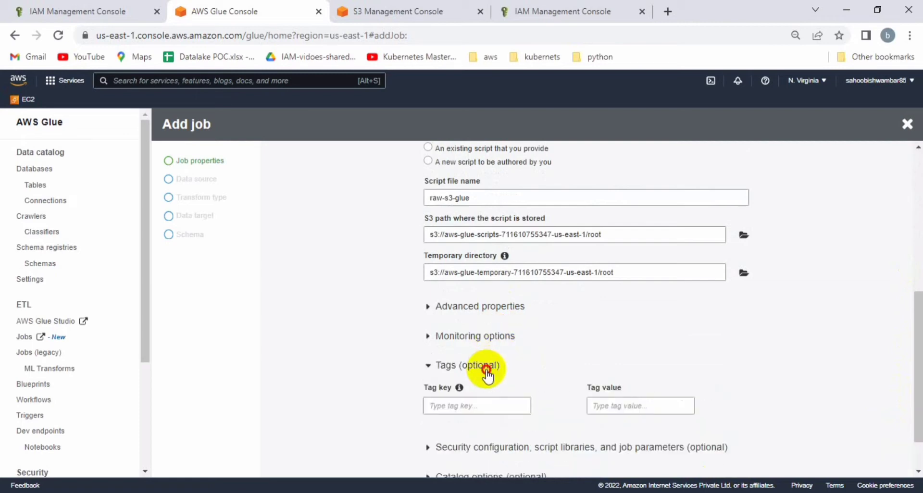
left_click(487, 368)
left_click(489, 397)
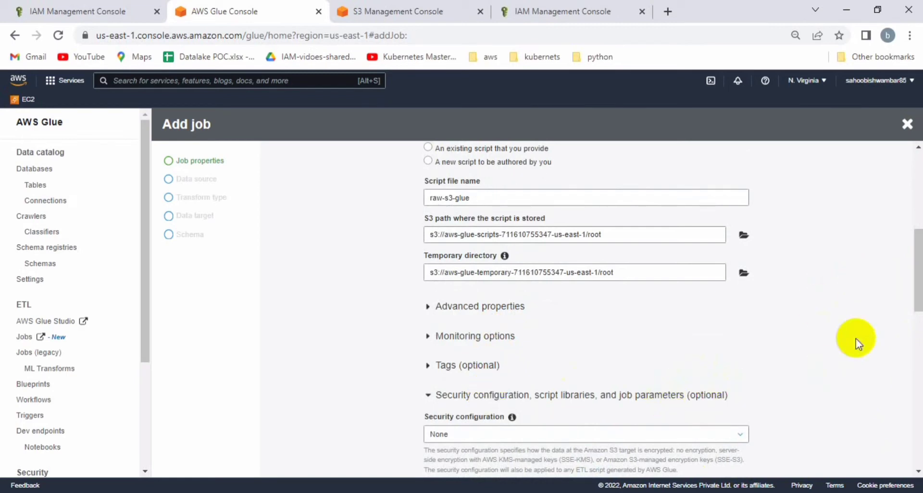
left_click_drag(919, 289, 919, 442)
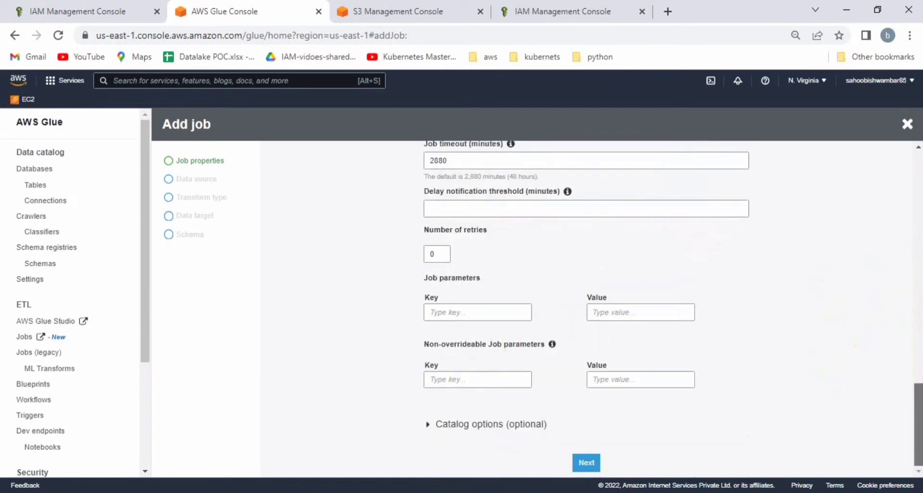
left_click(535, 423)
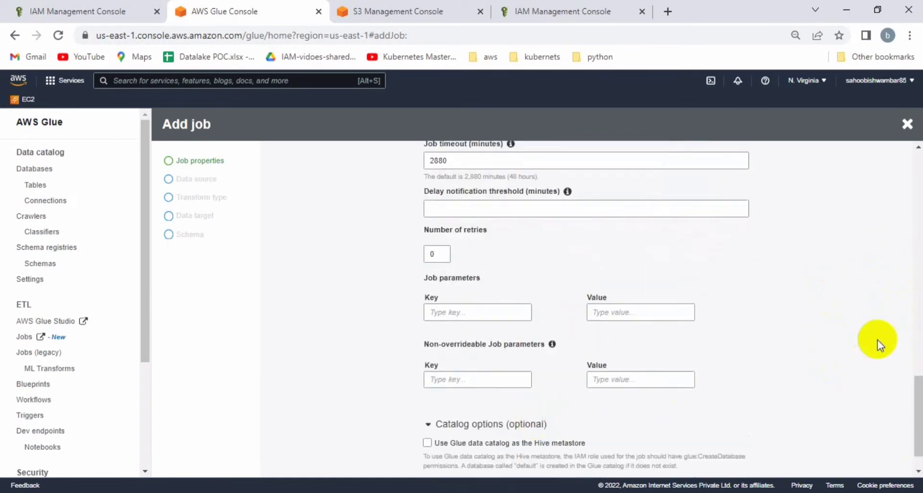
left_click_drag(917, 384, 915, 244)
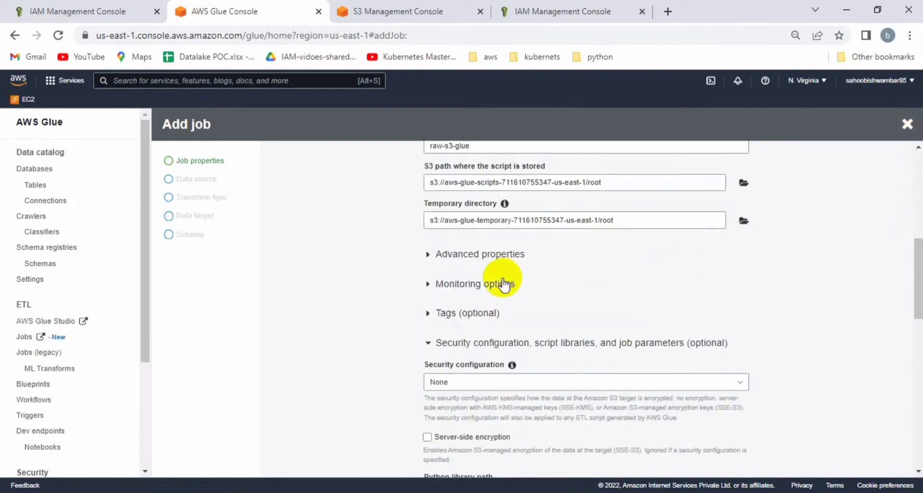
left_click(444, 343)
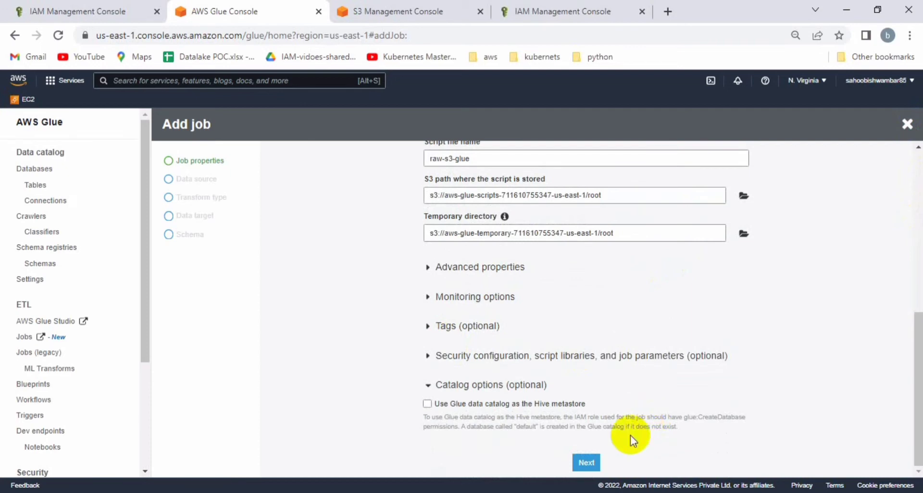
Accept the job properties, choose the rawdata table as data source and keep Change schema as the transform type
left_click(587, 464)
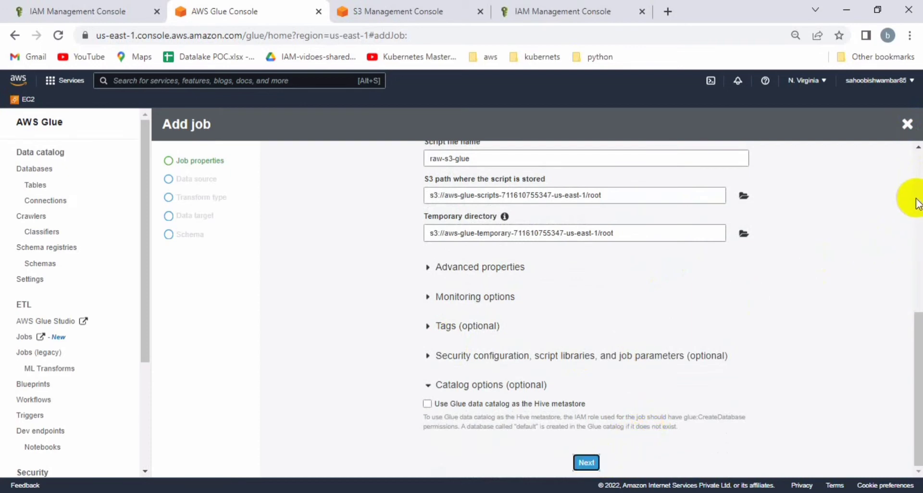
scroll(916, 194, "up", 1)
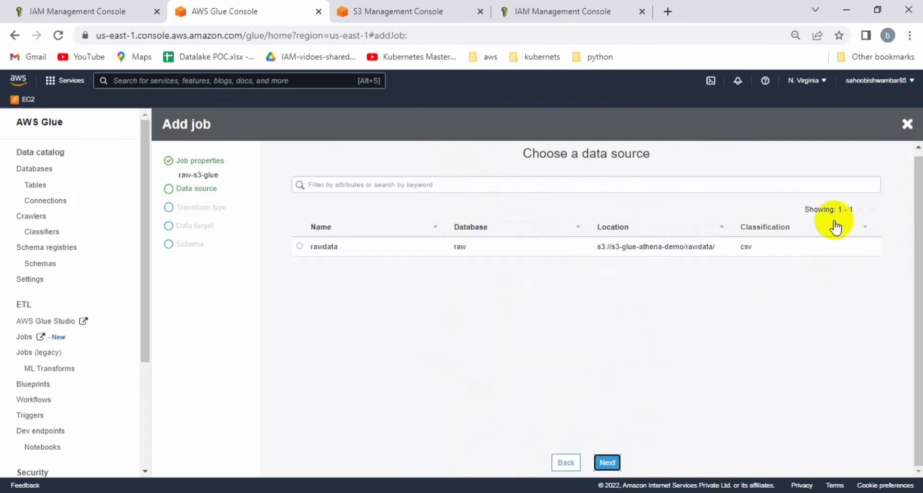
left_click(299, 247)
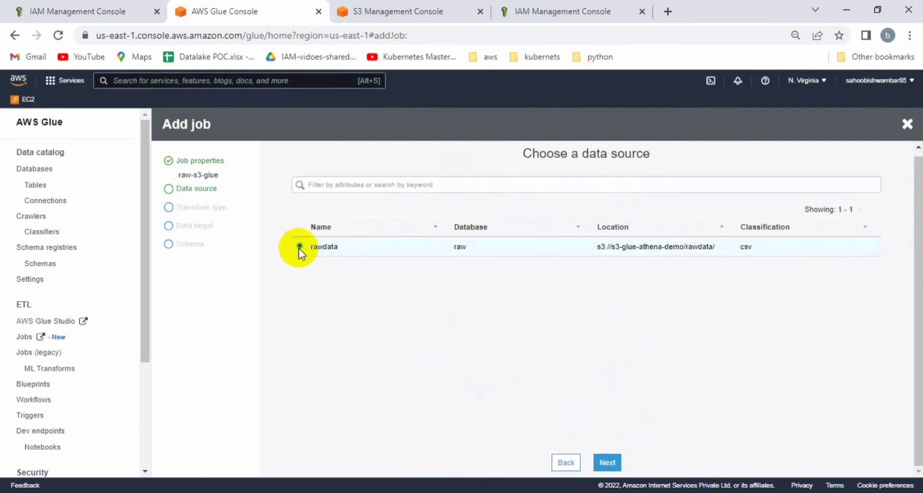
left_click(608, 464)
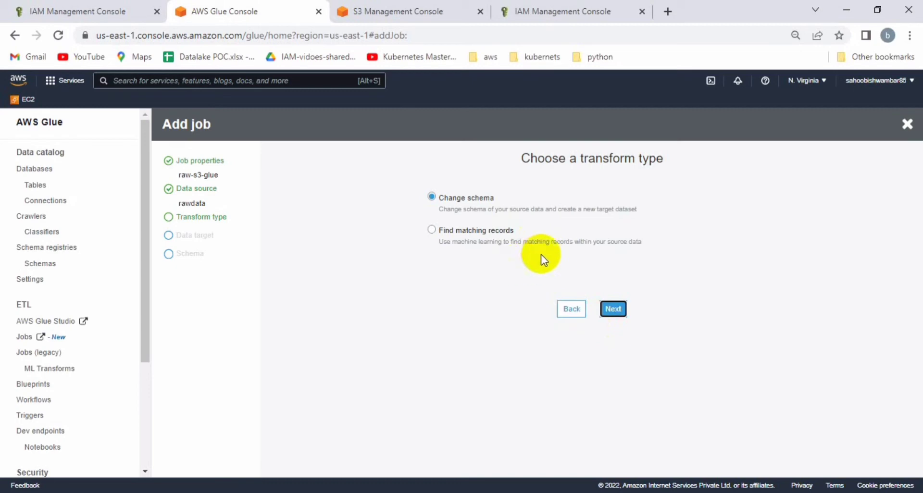
left_click(619, 309)
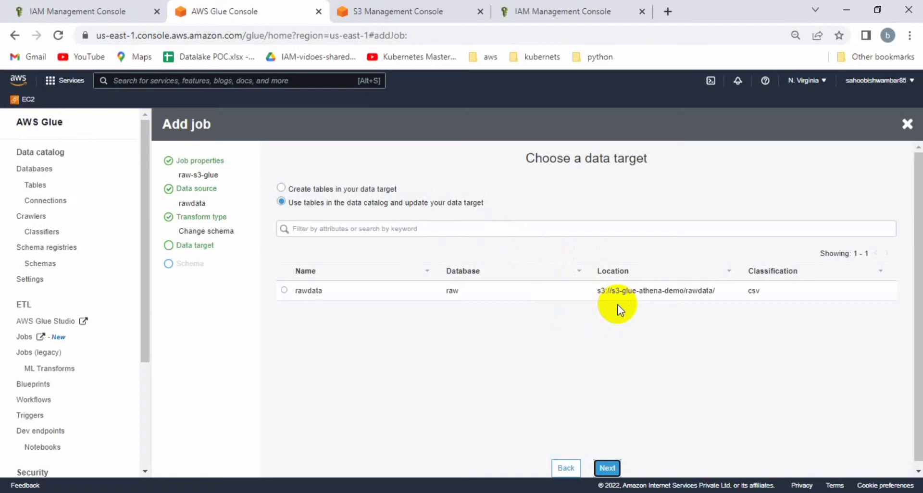
Select the existing rawdata catalog table as data target, review the output column mappings and return to the target selection
left_click(284, 291)
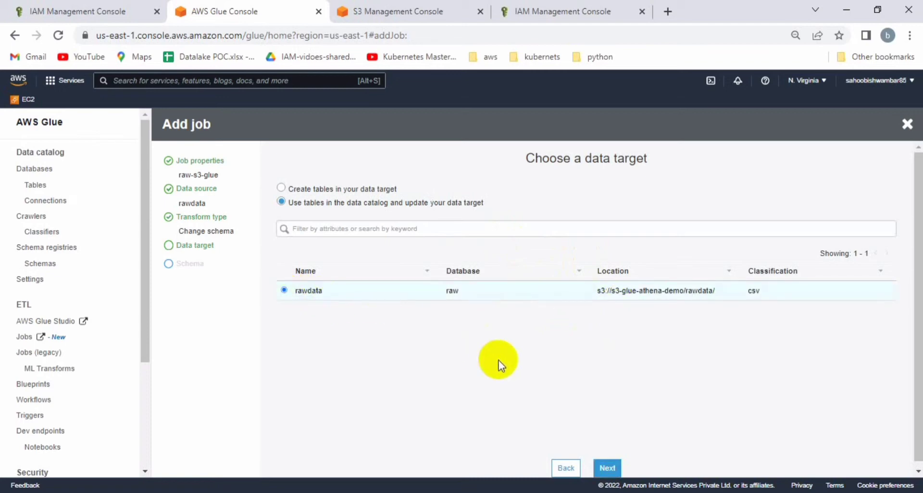
left_click(608, 468)
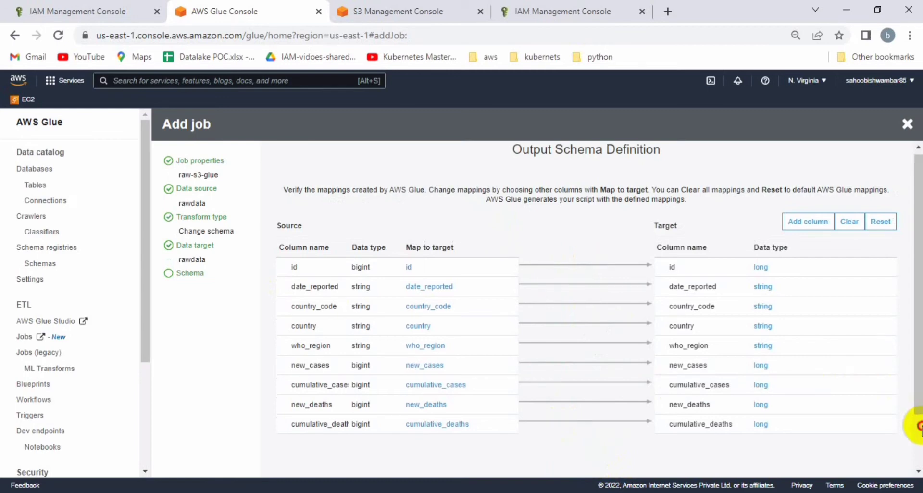
scroll(922, 429, "down", 2)
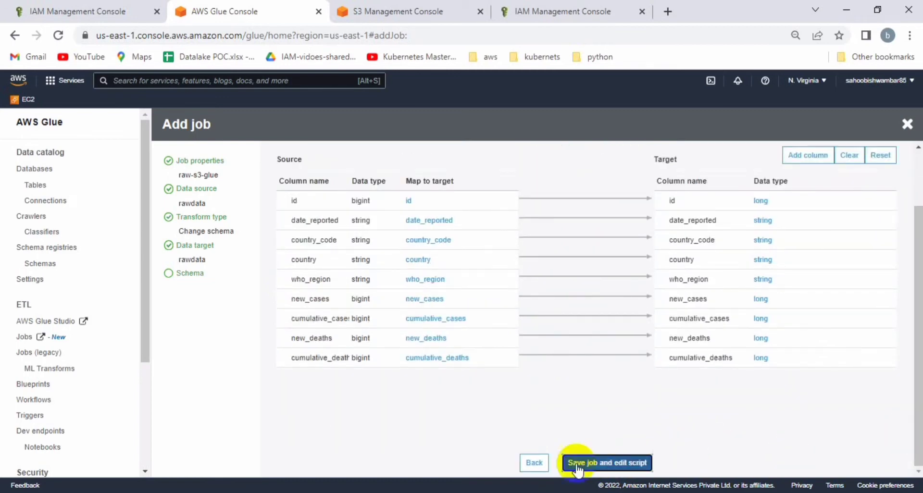
left_click(535, 466)
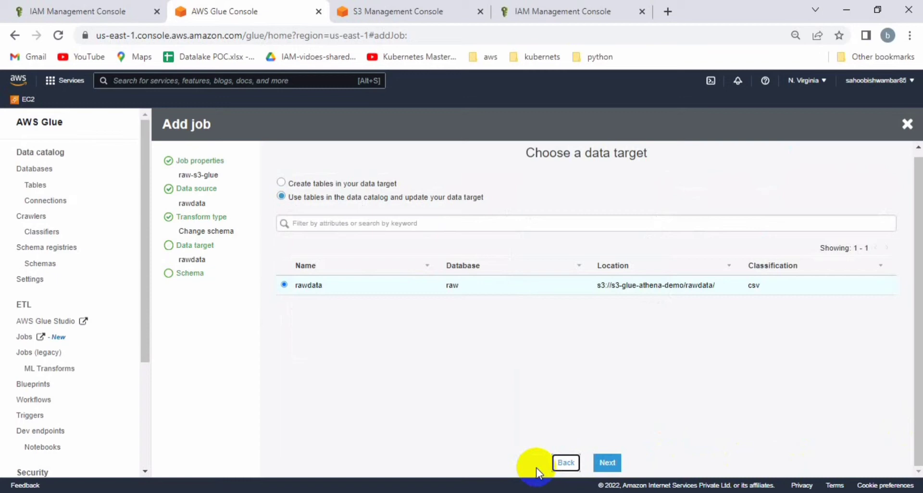
Accept the rawdata table as data target and the default column mappings, and save the job to open its script
double_click(453, 289)
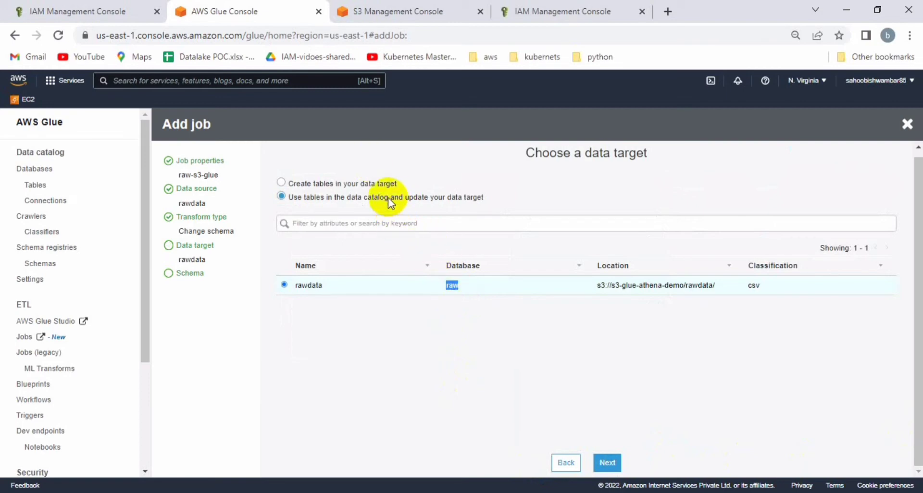
left_click(595, 454)
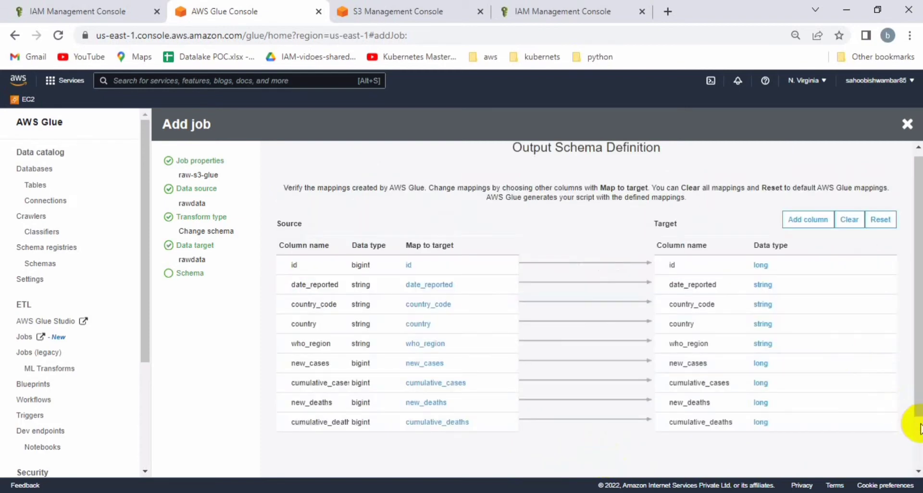
scroll(913, 423, "down", 2)
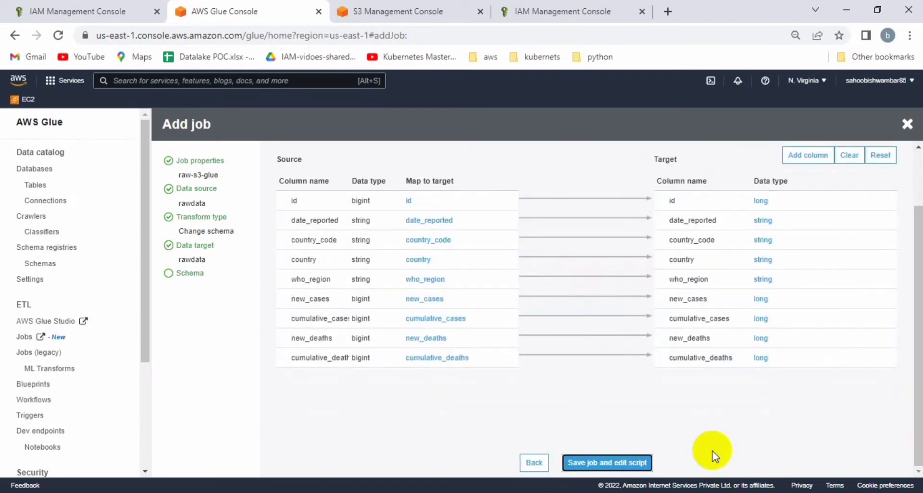
left_click(639, 463)
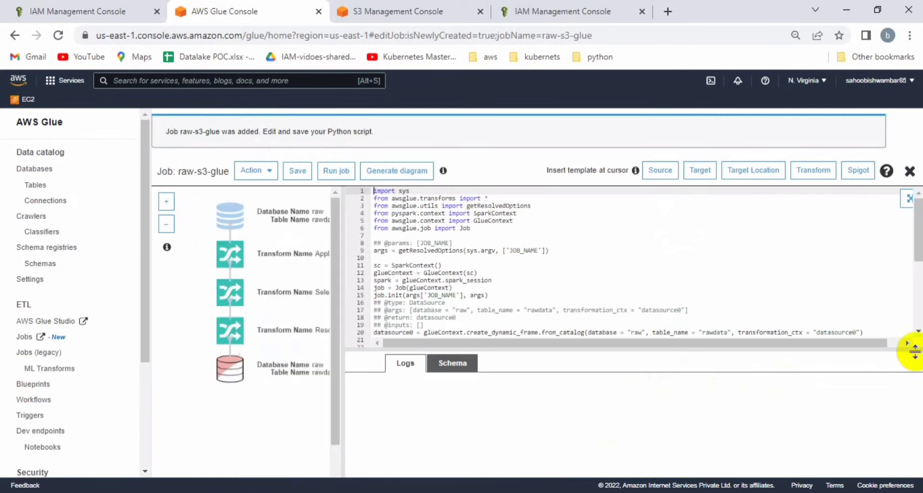
Run the raw-s3-glue job without overriding any parameters, and check its schema view and run logs
left_click(337, 178)
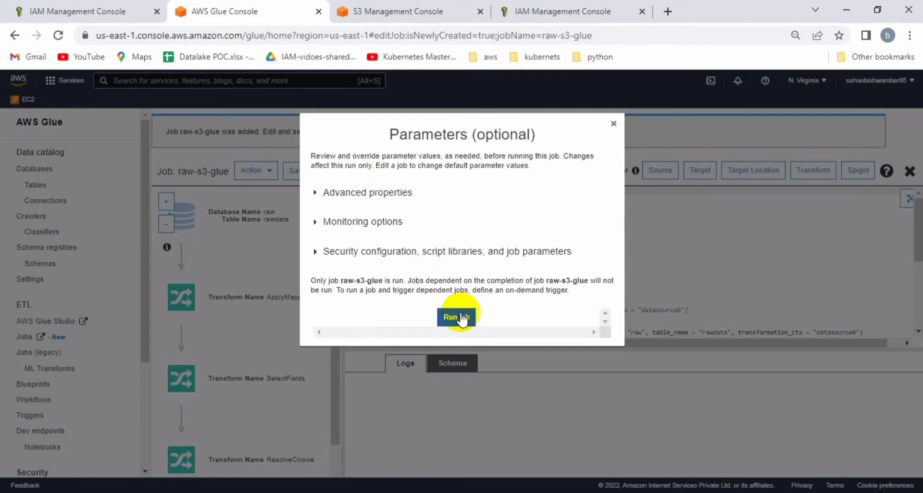
left_click(456, 317)
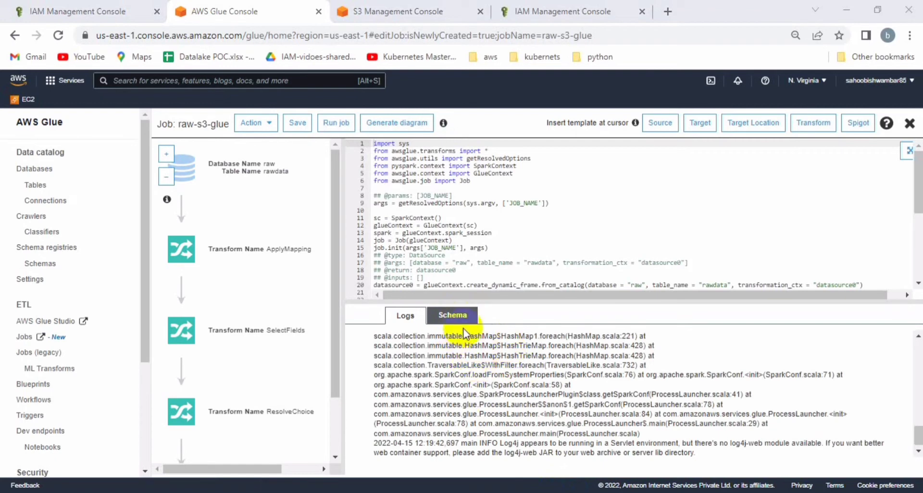
left_click(452, 321)
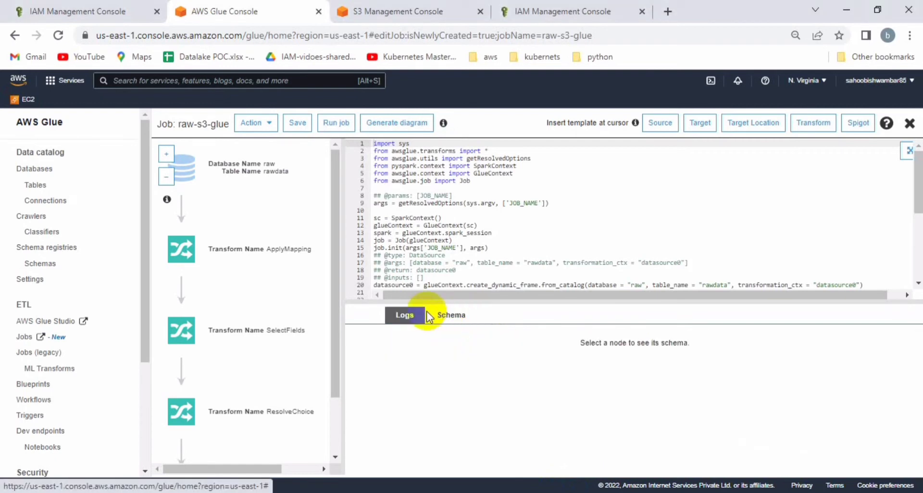
left_click(412, 320)
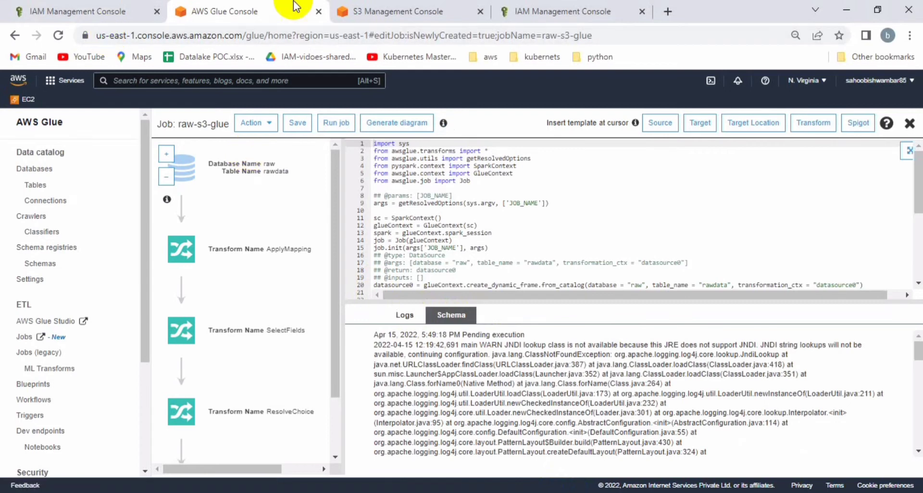
left_click(361, 9)
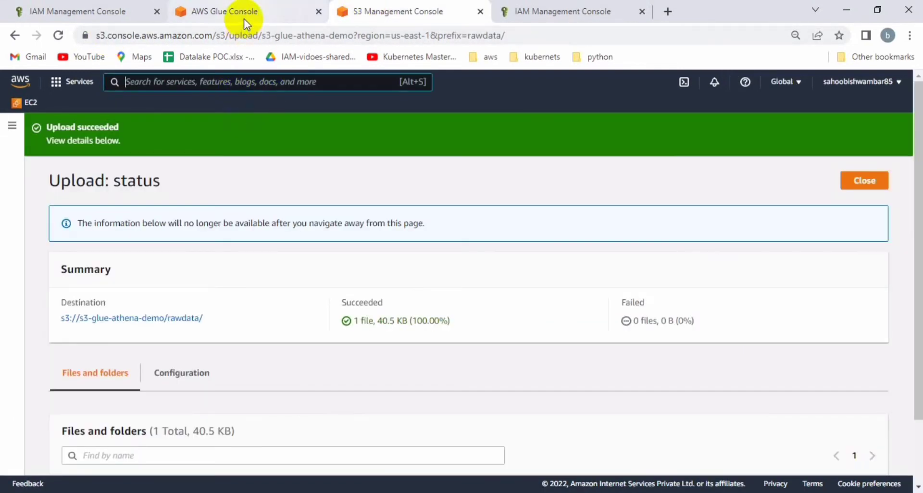
key("alt+s")
type("glue")
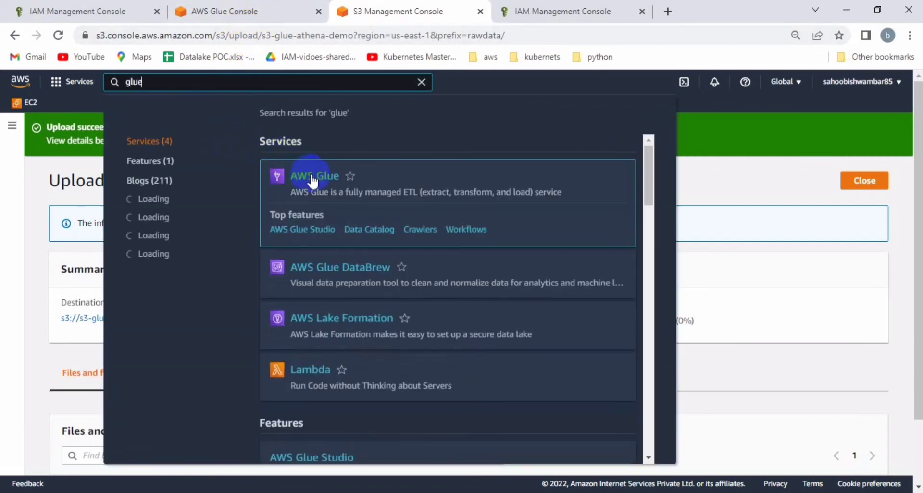
right_click(313, 180)
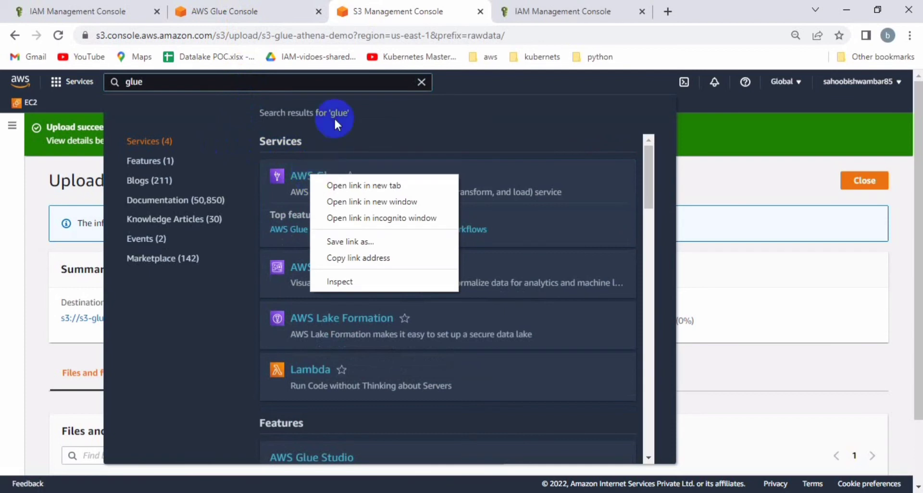
left_click(325, 83)
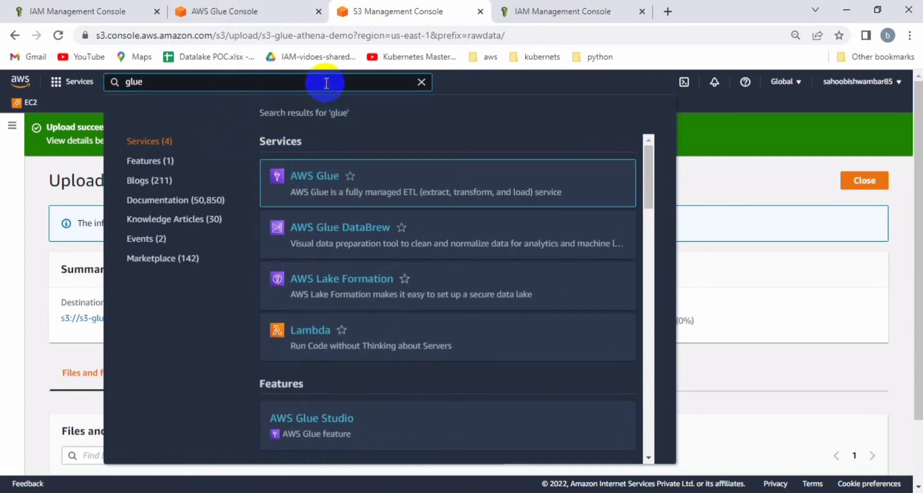
key("BackSpace")
key("BackSpace")
key("BackSpace")
key("BackSpace")
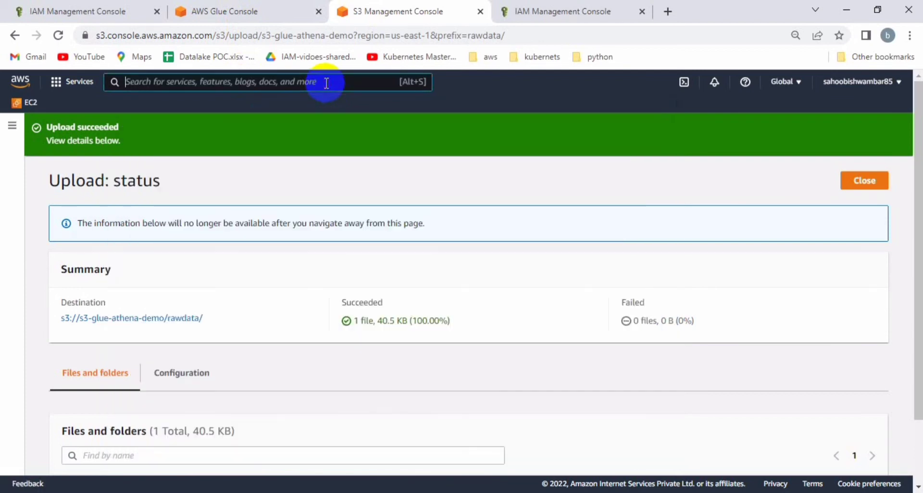
Search the AWS services for athena and open the Athena console in a new browser tab
type("athena")
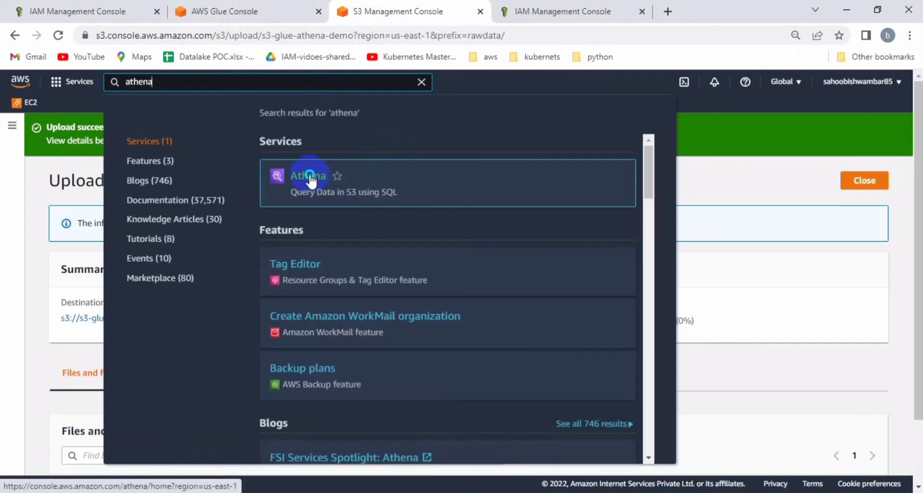
right_click(314, 177)
left_click(335, 186)
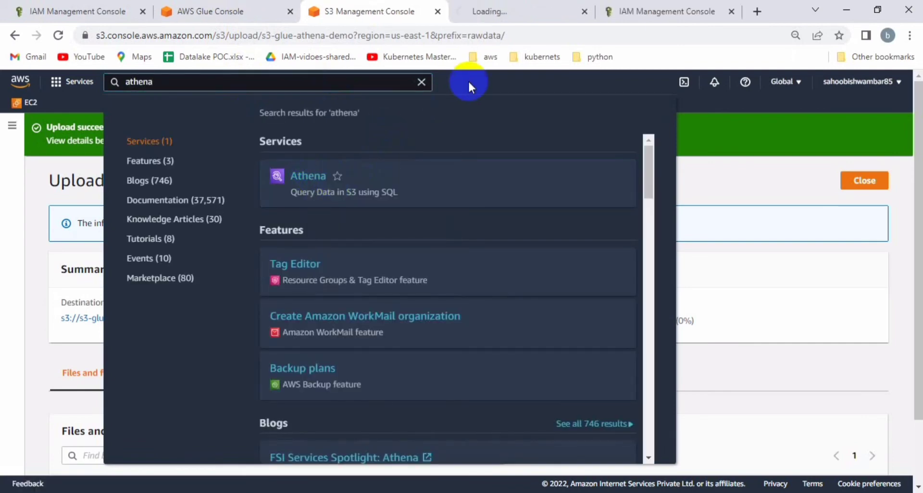
left_click(504, 10)
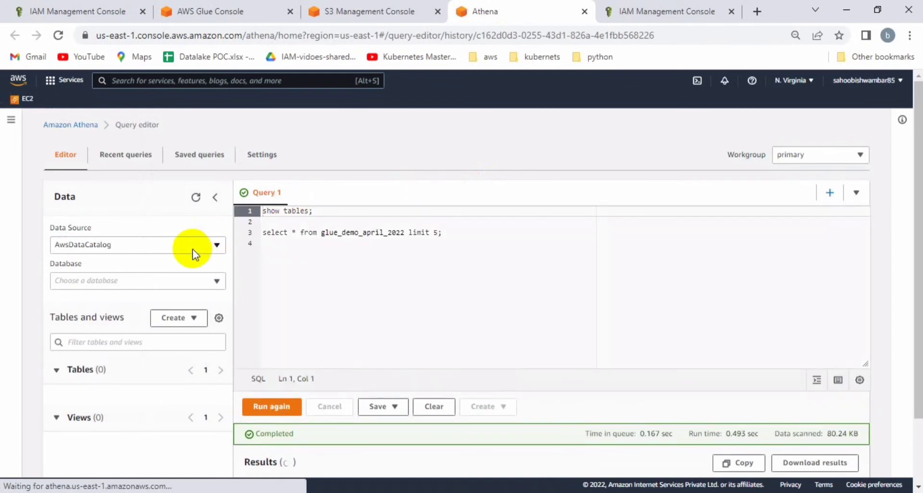
Select the raw database of AwsDataCatalog and examine the columns of its rawdata table
left_click(193, 246)
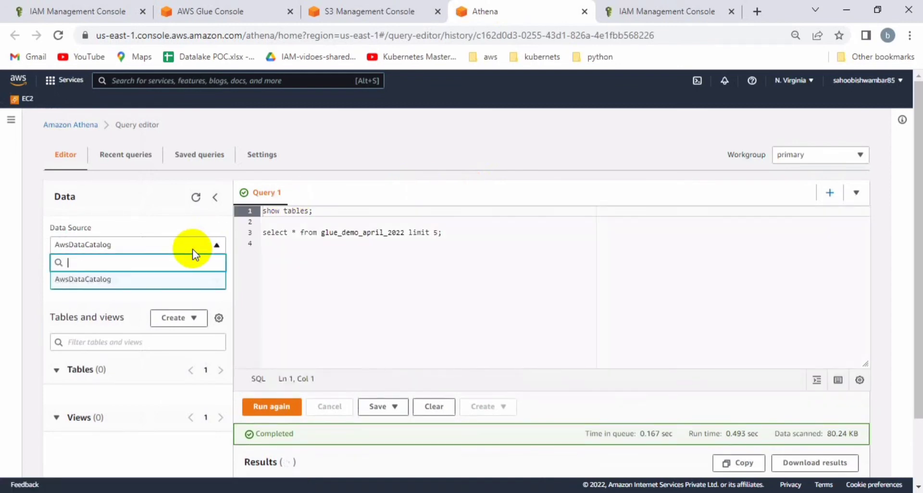
left_click(175, 218)
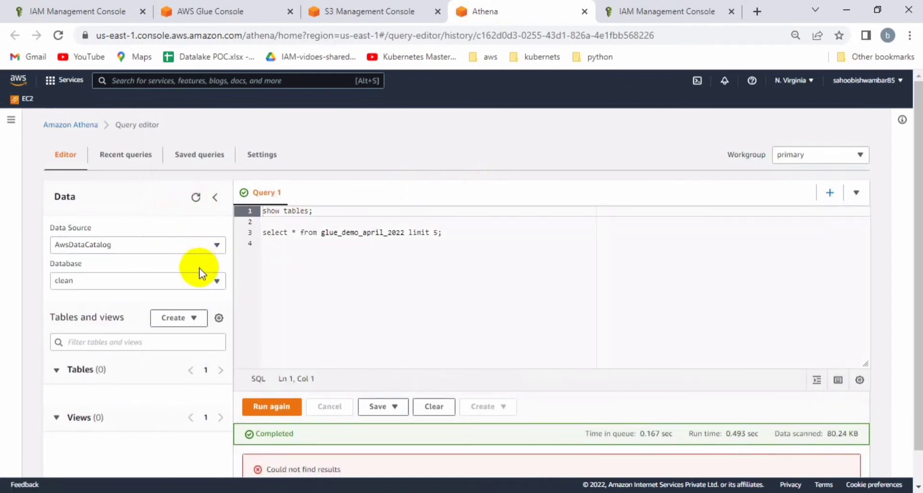
left_click(202, 281)
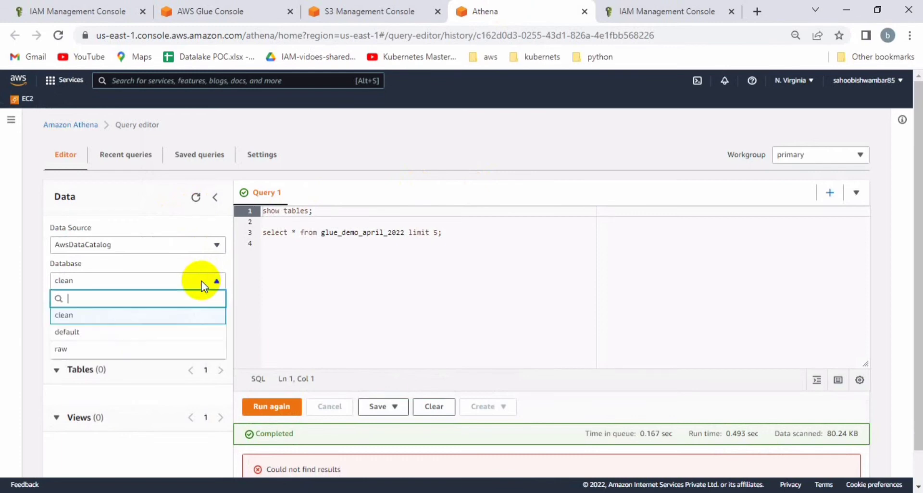
left_click(98, 355)
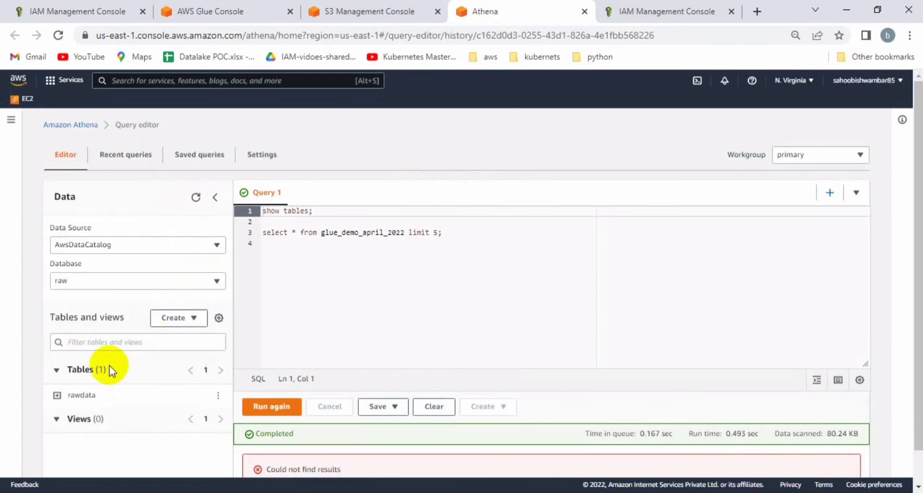
left_click(56, 370)
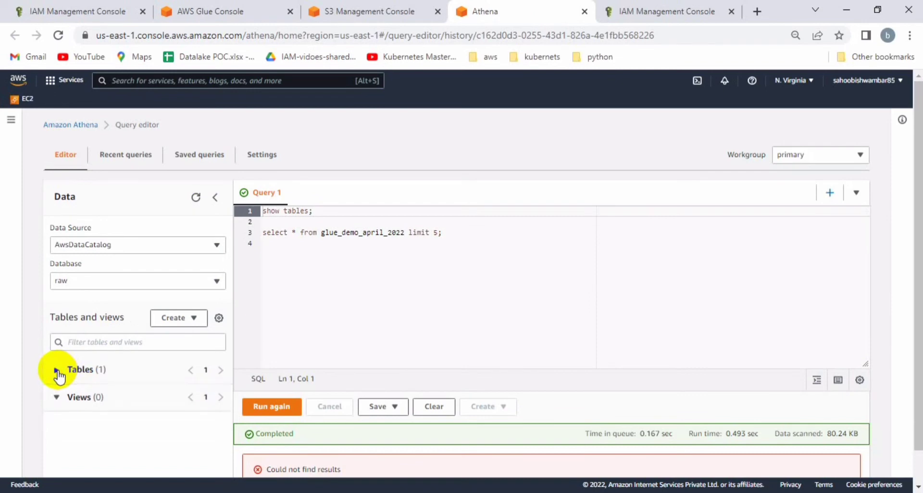
left_click(57, 371)
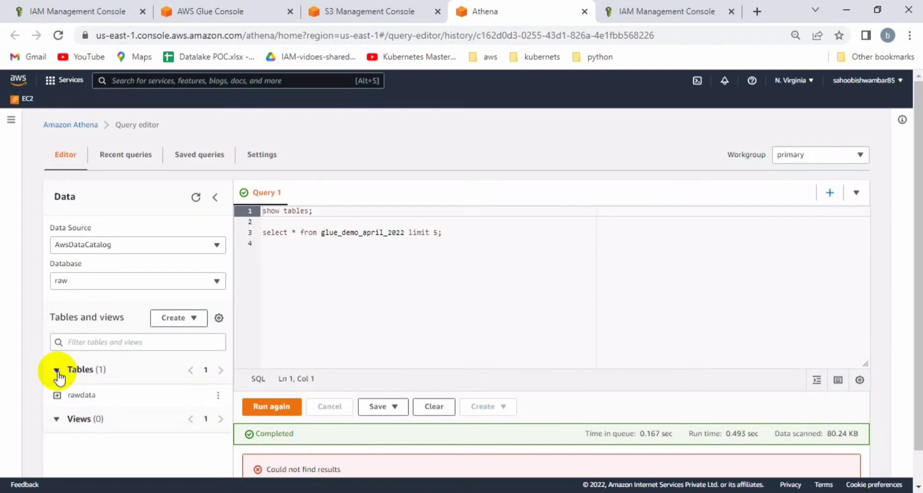
left_click(57, 395)
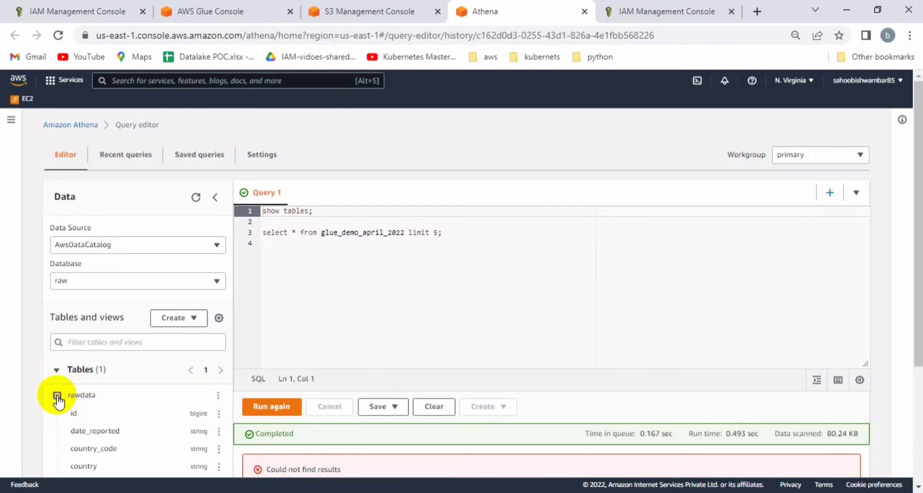
left_click(57, 396)
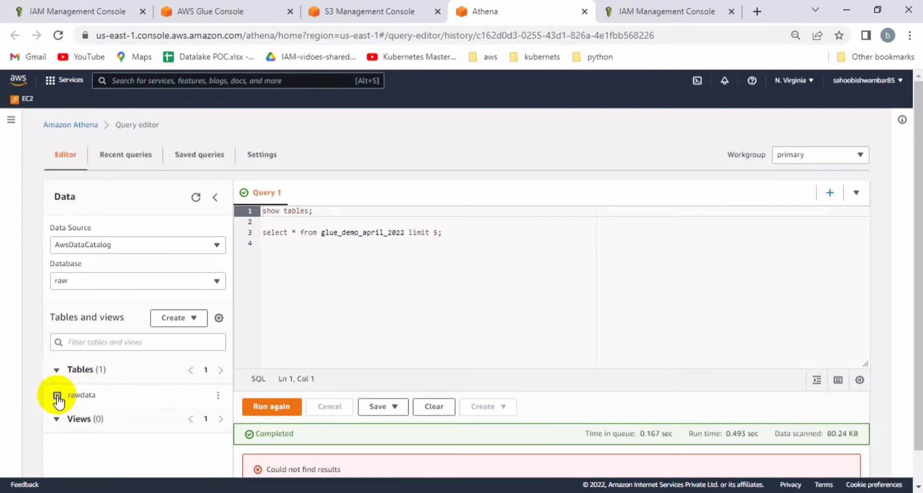
Set the Athena query result location to the s3-glue-athena-demo bucket and save the settings
left_click(263, 156)
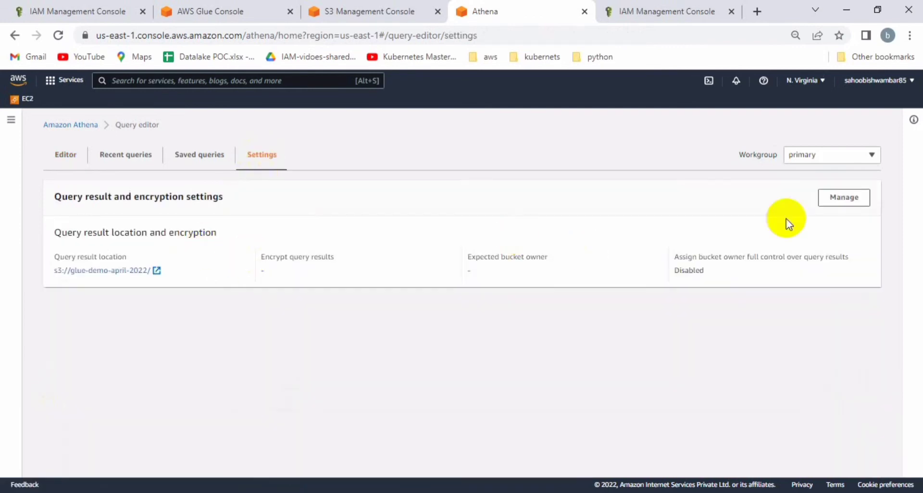
left_click(844, 199)
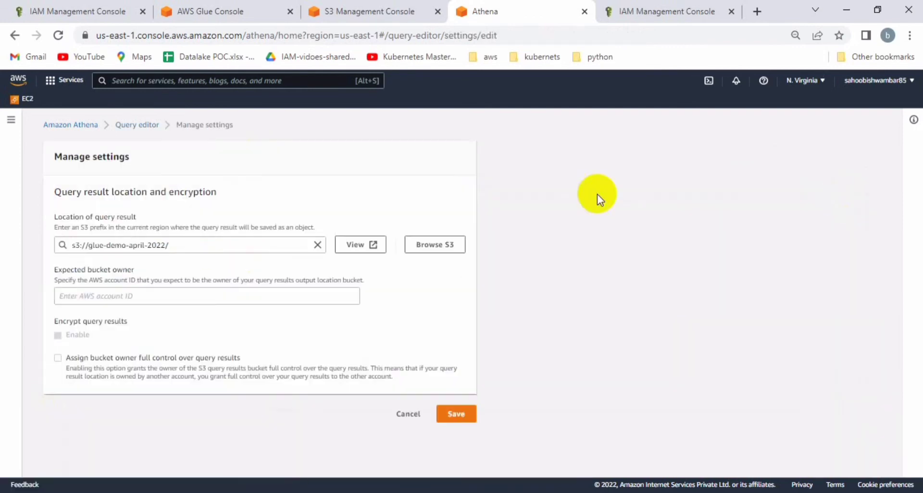
left_click(420, 239)
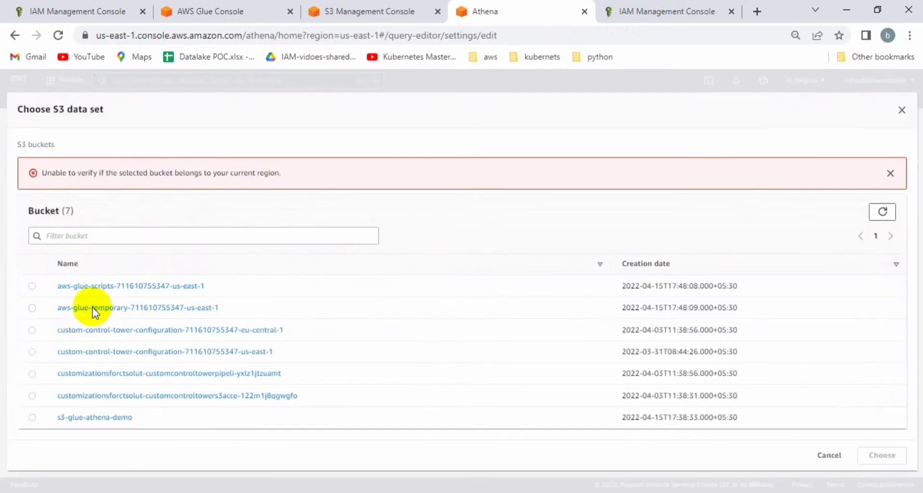
left_click(33, 417)
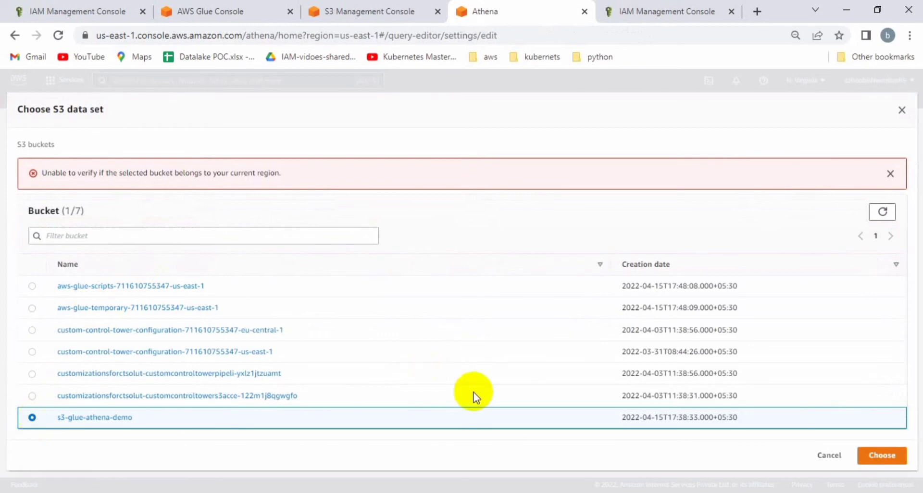
left_click(881, 456)
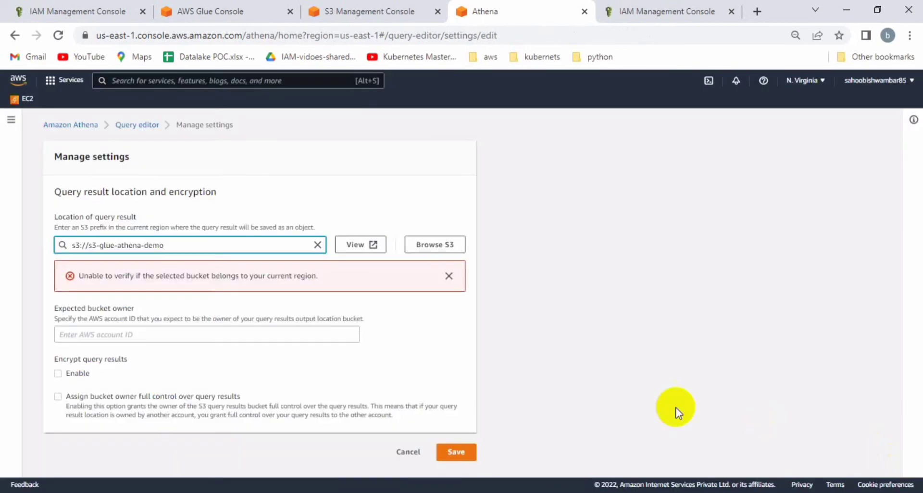
left_click(463, 413)
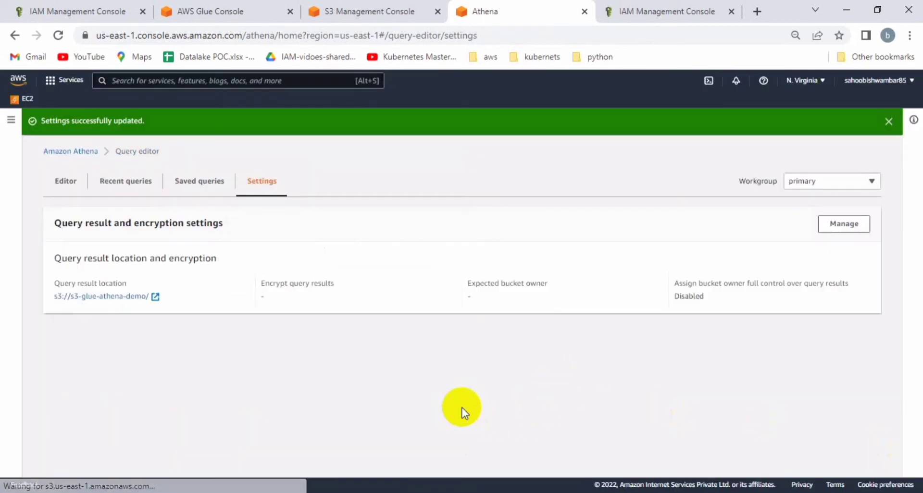
Replace the old statements in the query editor with "show tables;" and run the query
left_click(66, 181)
left_click(380, 252)
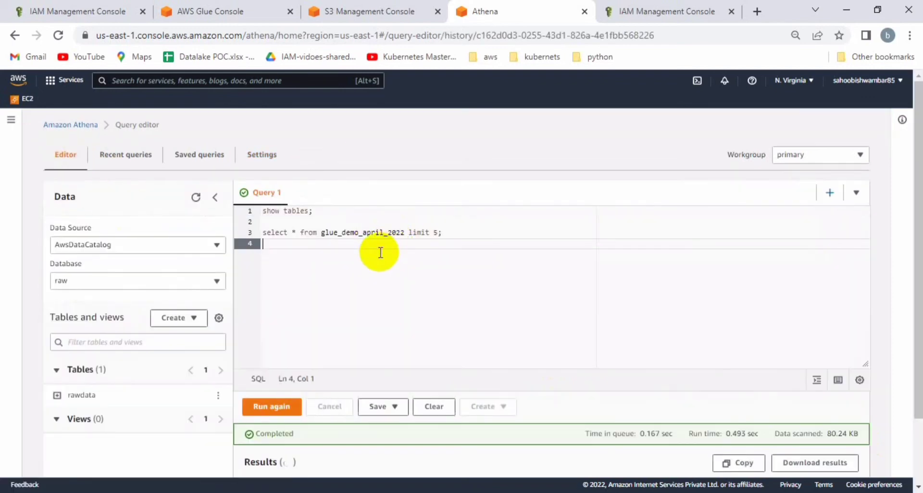
key("ctrl+a")
key("BackSpace")
type("sh")
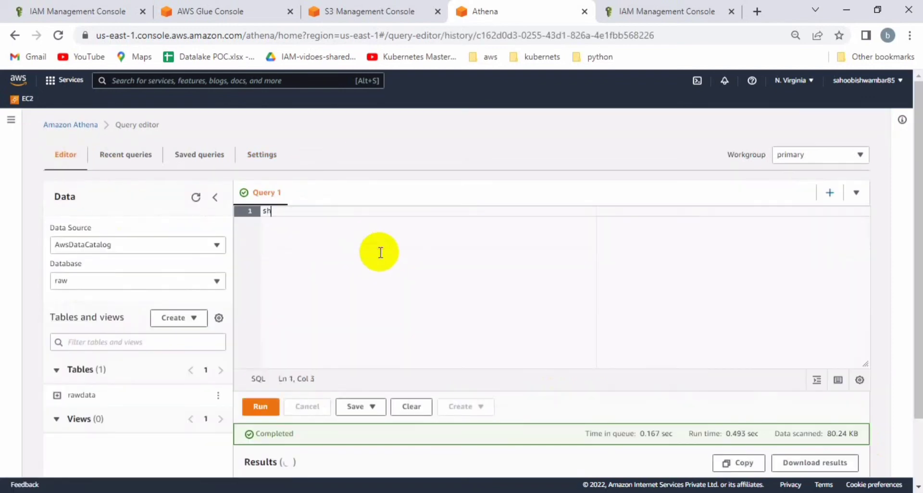
type("ow tables;")
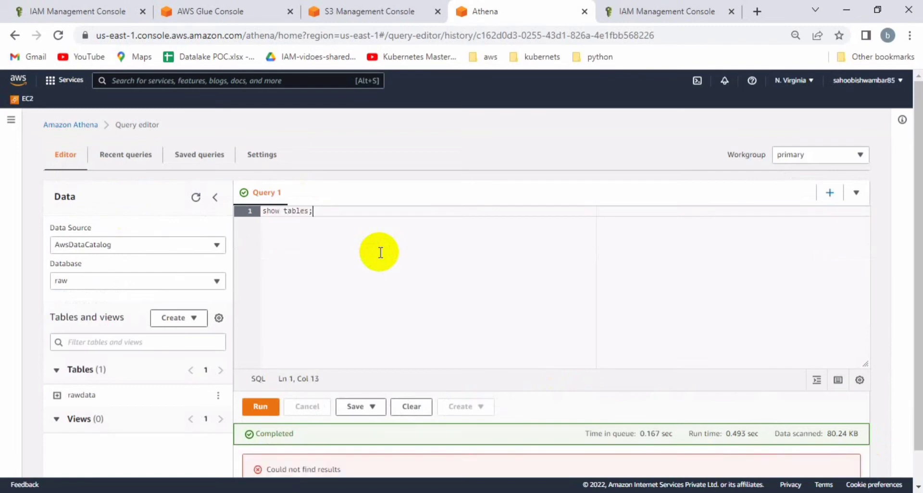
left_click(258, 408)
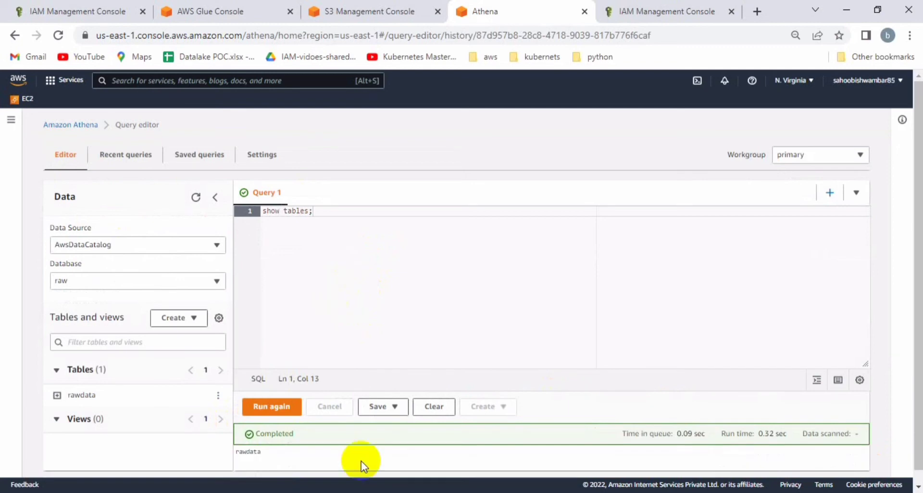
double_click(248, 452)
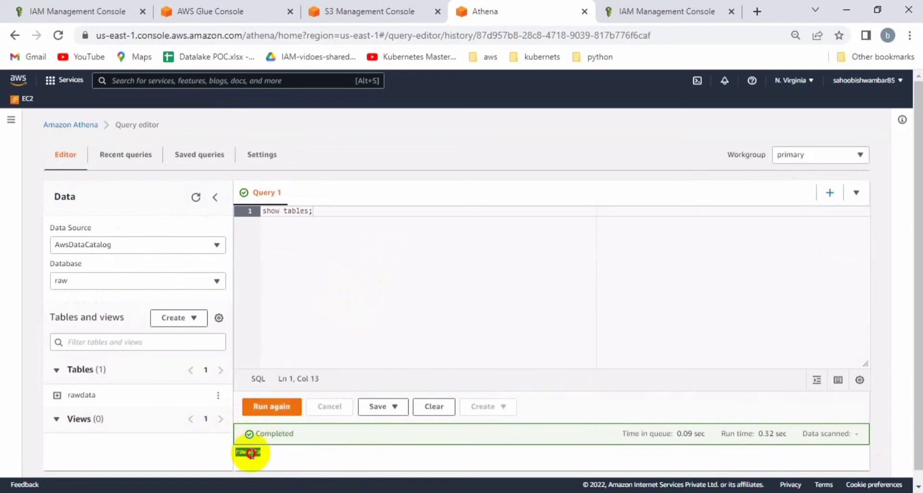
Replace the query with "select * from rawdata limit 5;", run it and examine the returned rows and columns
left_click(324, 257)
key("ctrl+a")
type("se")
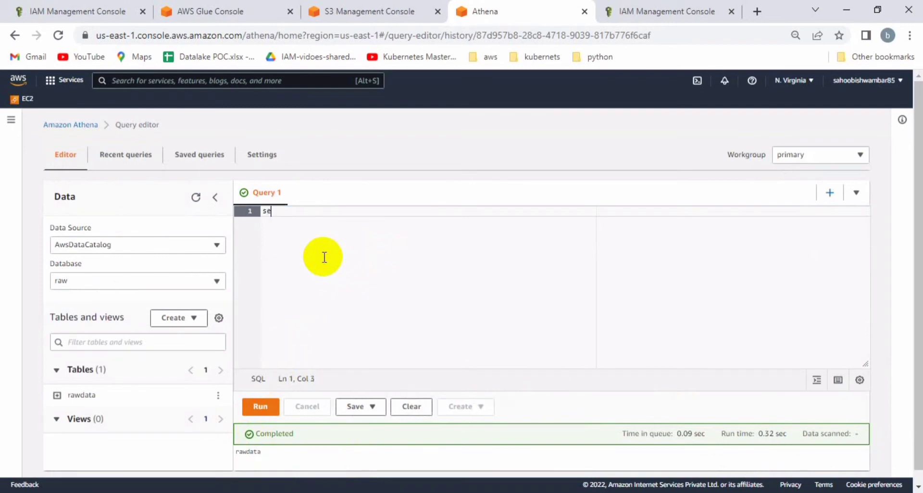
type("elect * from rawdata limit")
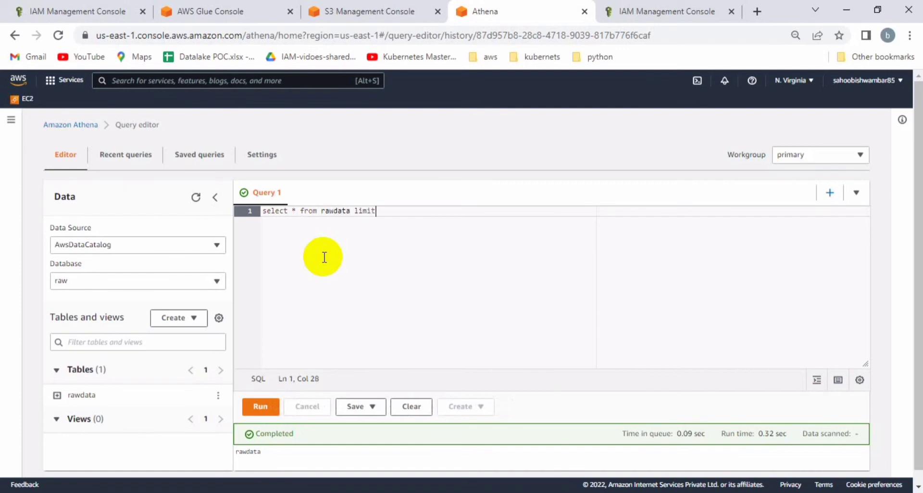
type(" 5;")
key("ctrl+a")
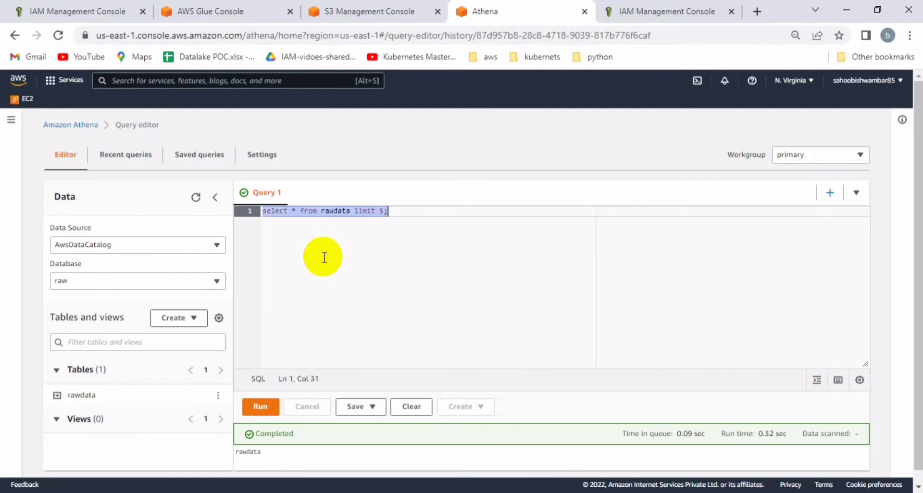
left_click(256, 408)
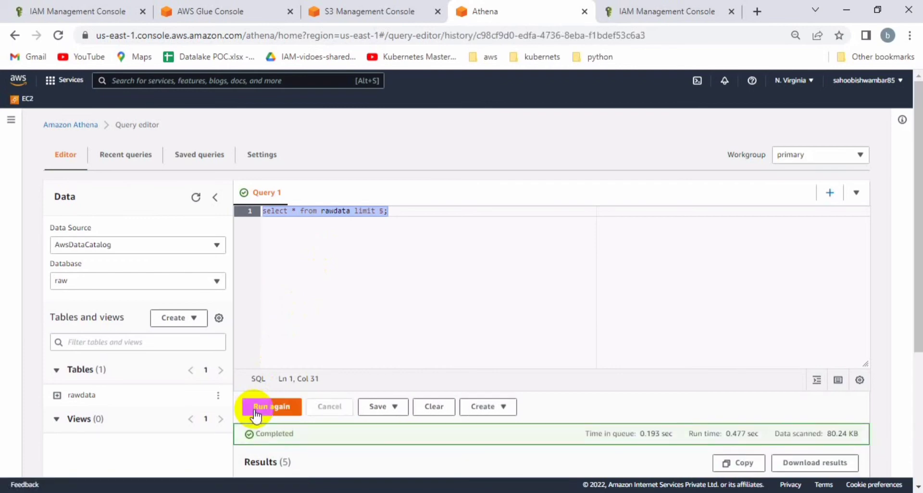
scroll(439, 342, "down", 3)
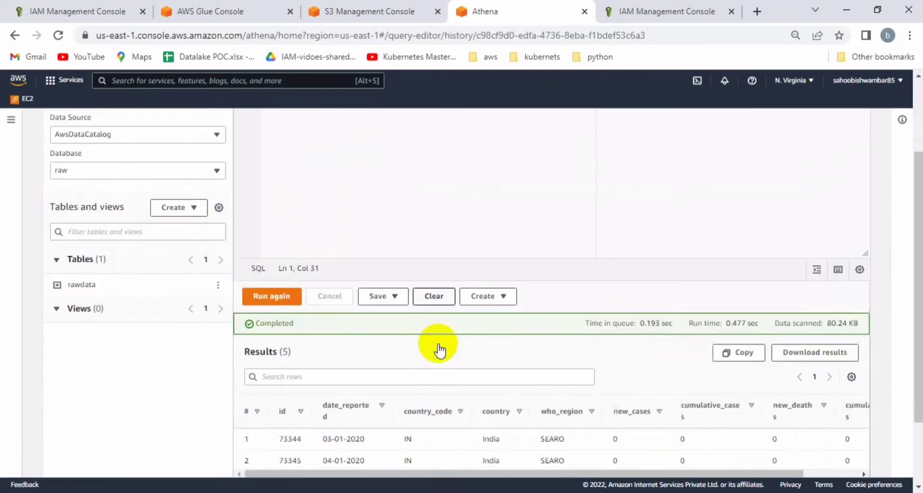
scroll(437, 344, "down", 2)
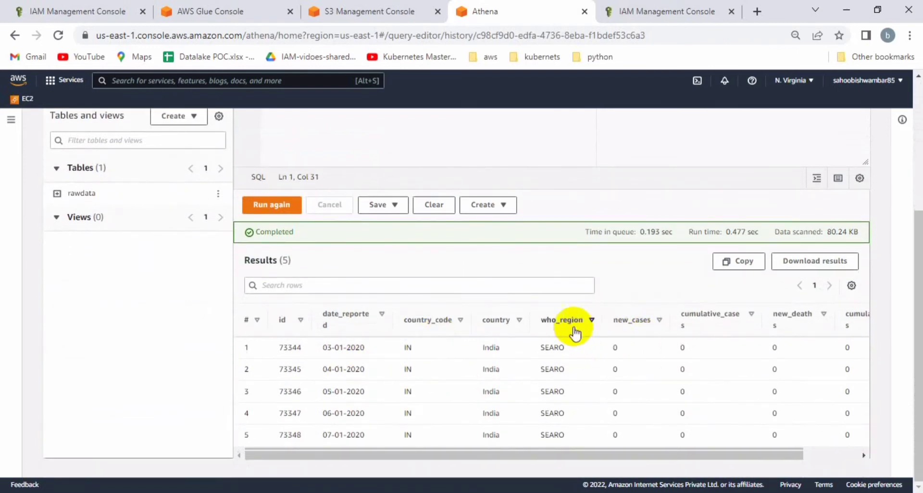
left_click_drag(604, 305, 767, 406)
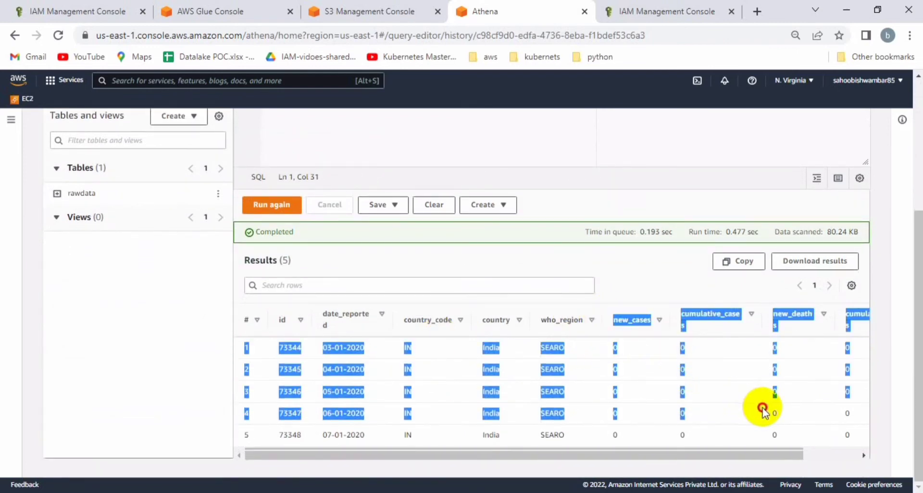
left_click(673, 285)
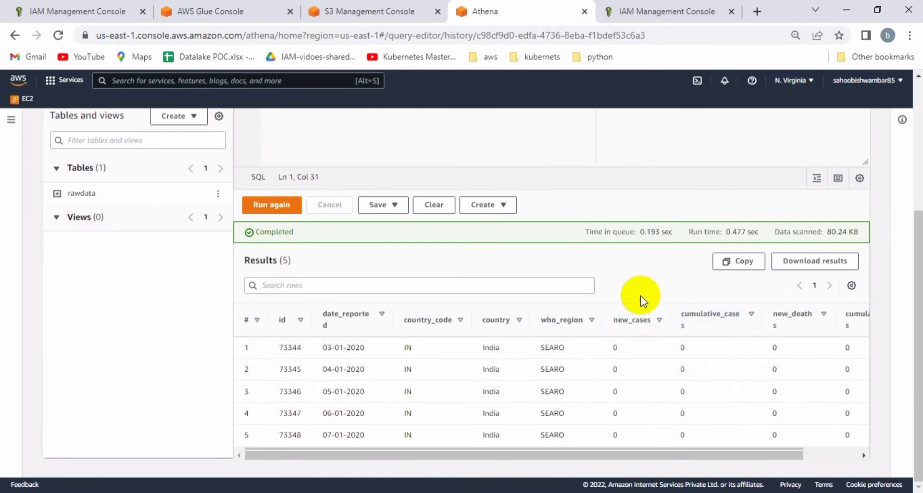
Add the statement "select count(*) from rawdata;" on line 3 of the query editor and run only that statement
scroll(640, 296, "up", 5)
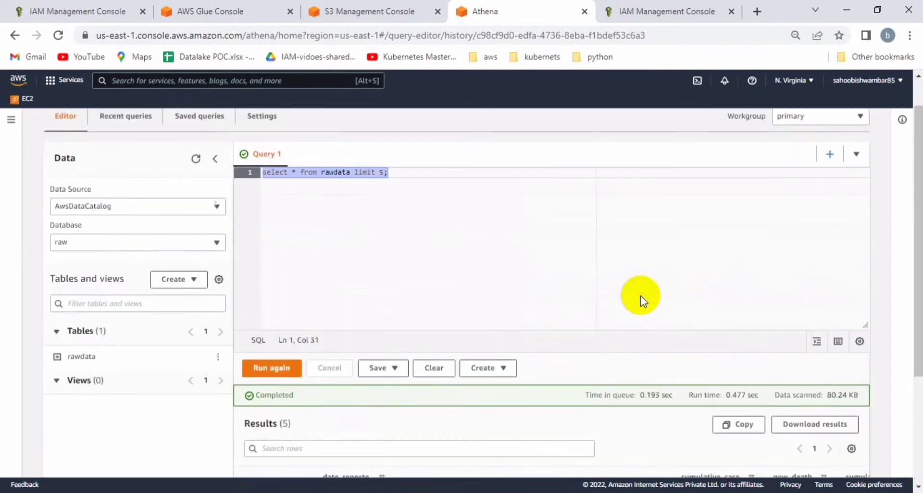
left_click(472, 269)
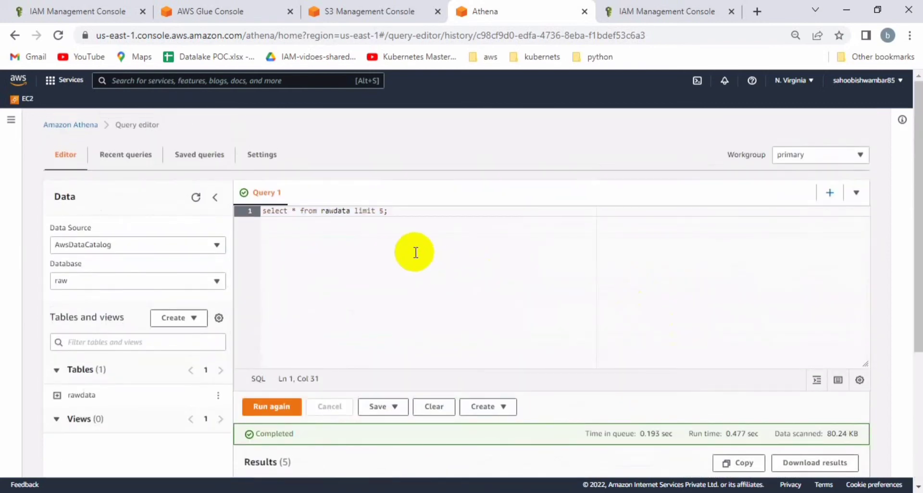
key("Return")
key("Return")
type("select")
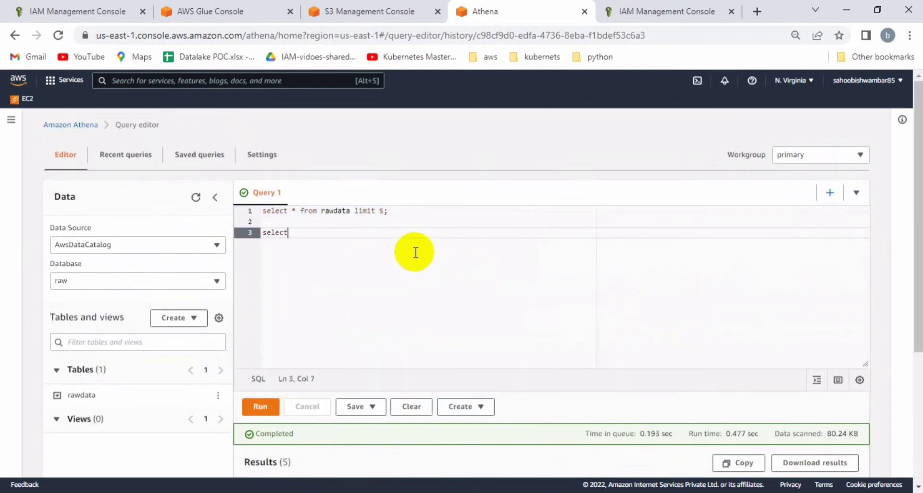
type(" count(*) from rawdata;")
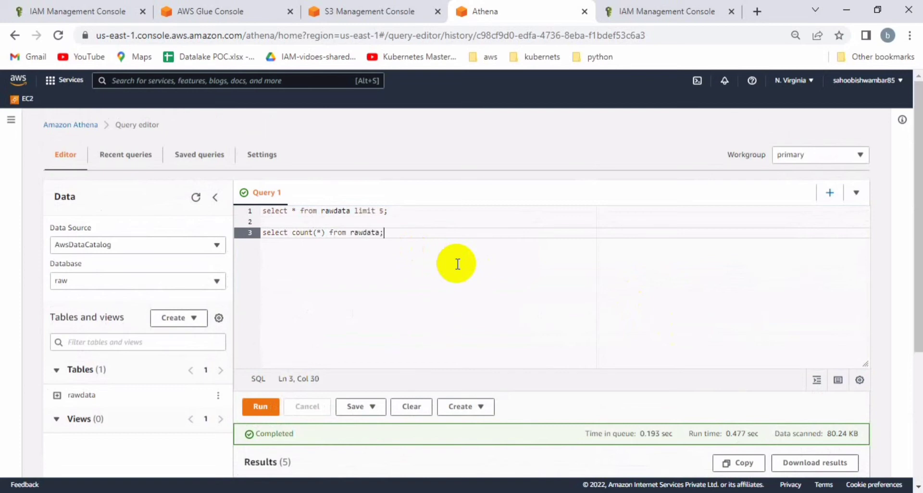
key("shift+Home")
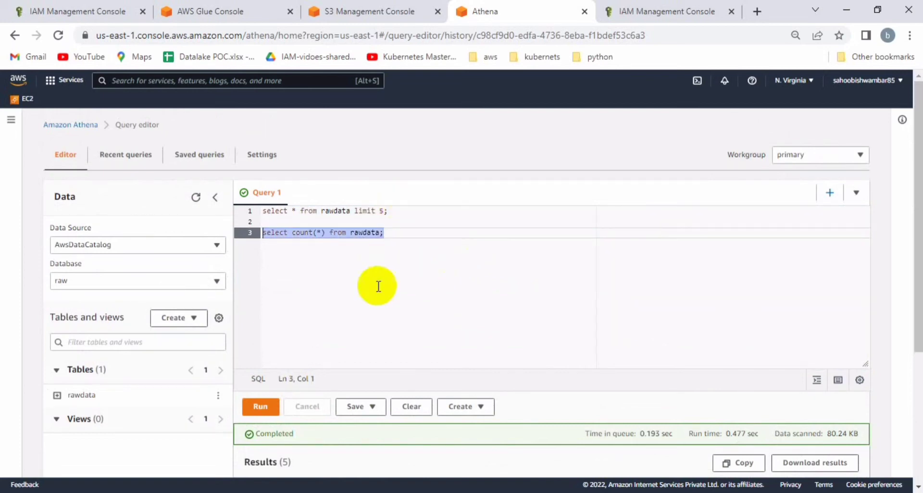
left_click(260, 407)
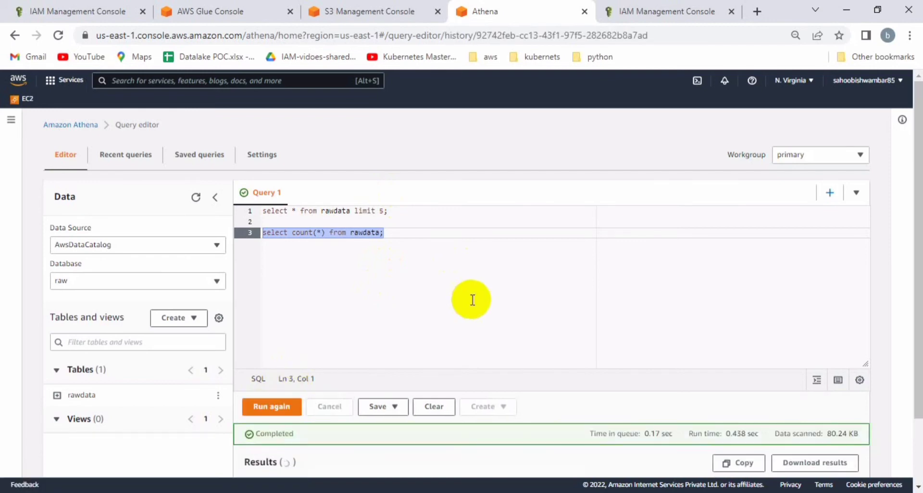
scroll(473, 300, "down", 2)
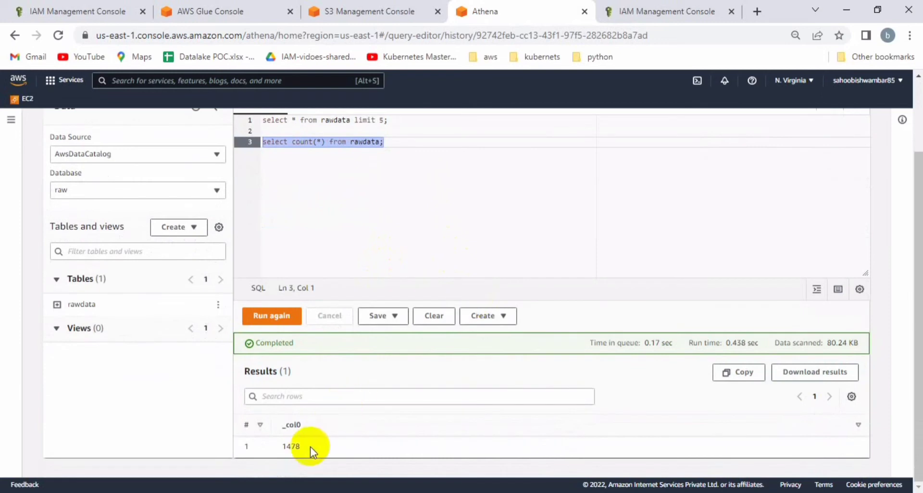
double_click(299, 447)
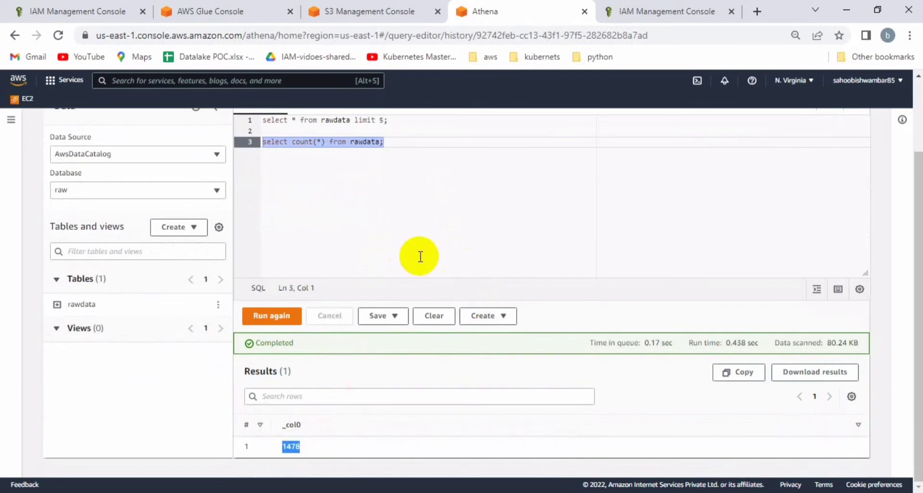
Switch to the AWS Glue console and view its crawlers and machine learning transforms
left_click(235, 21)
left_click(213, 81)
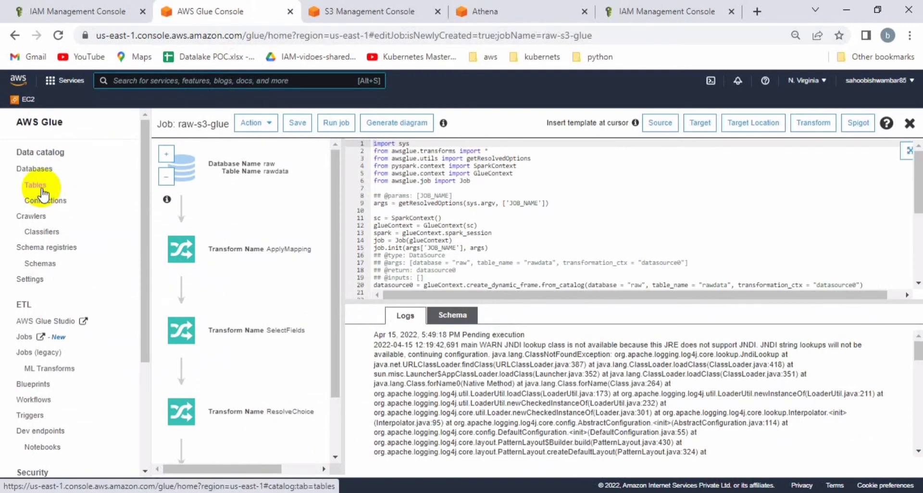
left_click(40, 217)
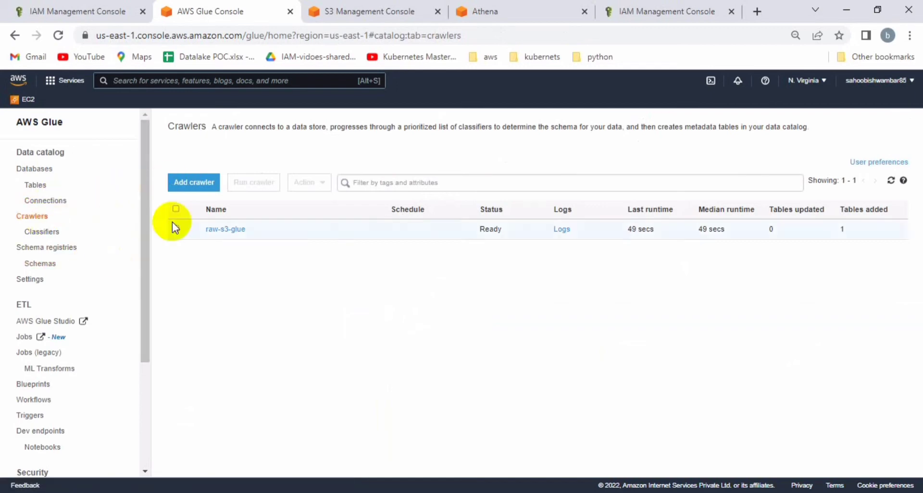
left_click(59, 375)
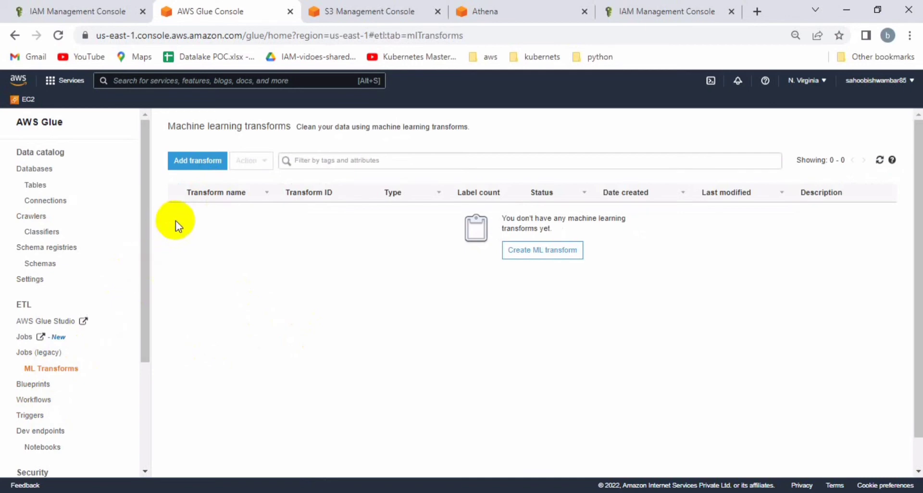
Add a legacy Glue job named clean-s3-data with the IAM role A-s3-glue-athena, keeping the other job properties at their defaults
left_click(43, 354)
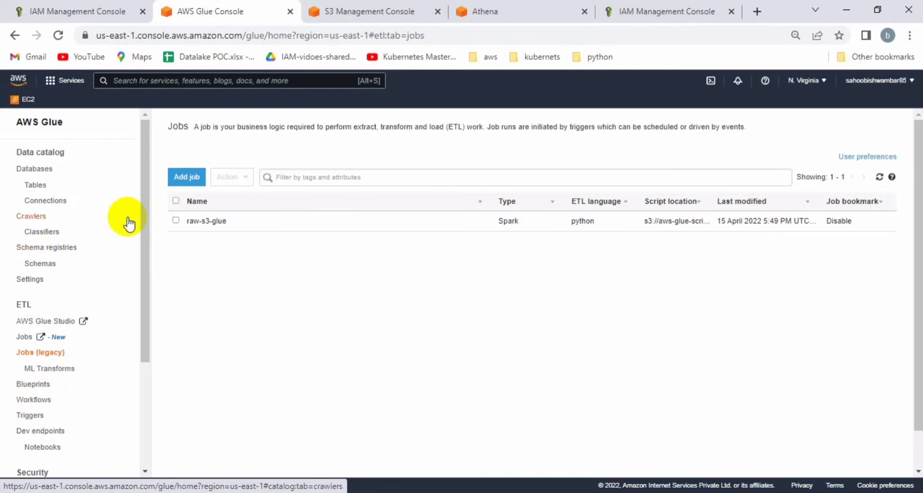
left_click(190, 178)
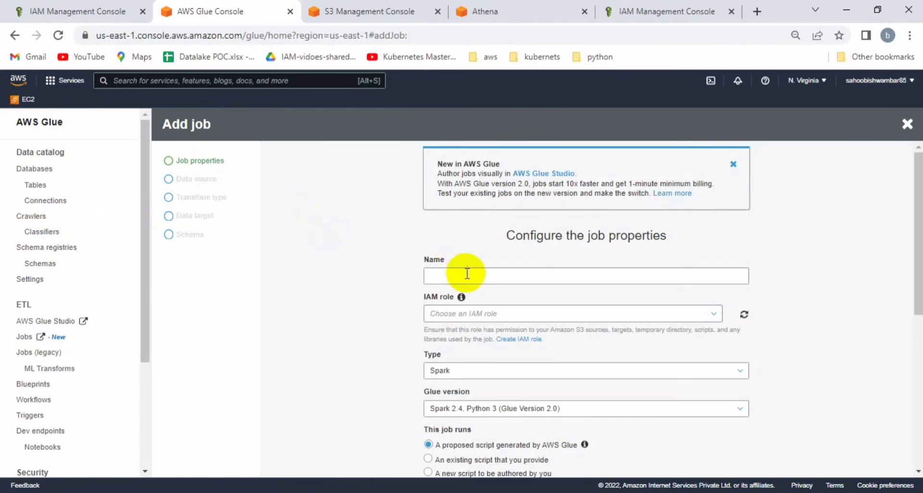
left_click(466, 275)
type("clean-s3-data")
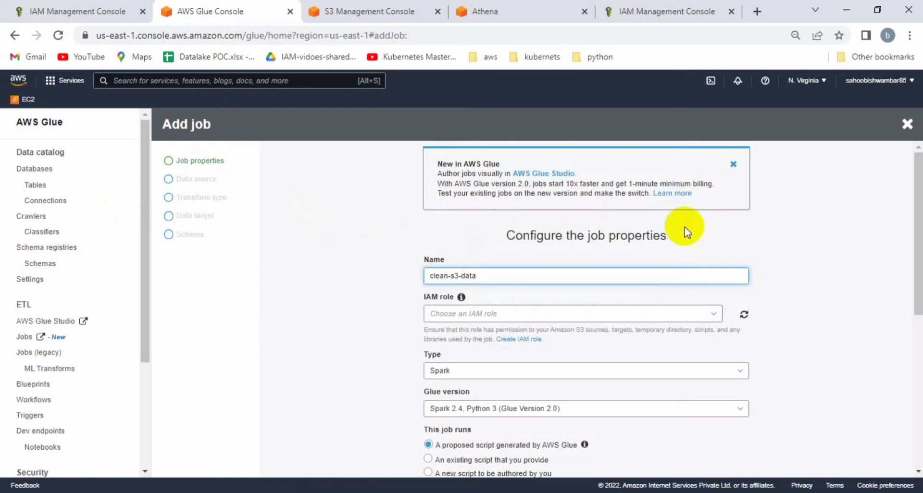
left_click(716, 314)
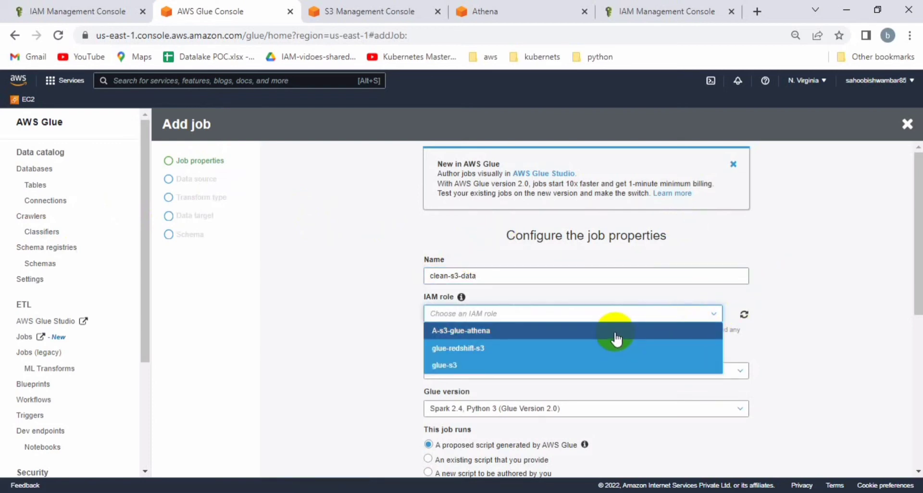
left_click(617, 336)
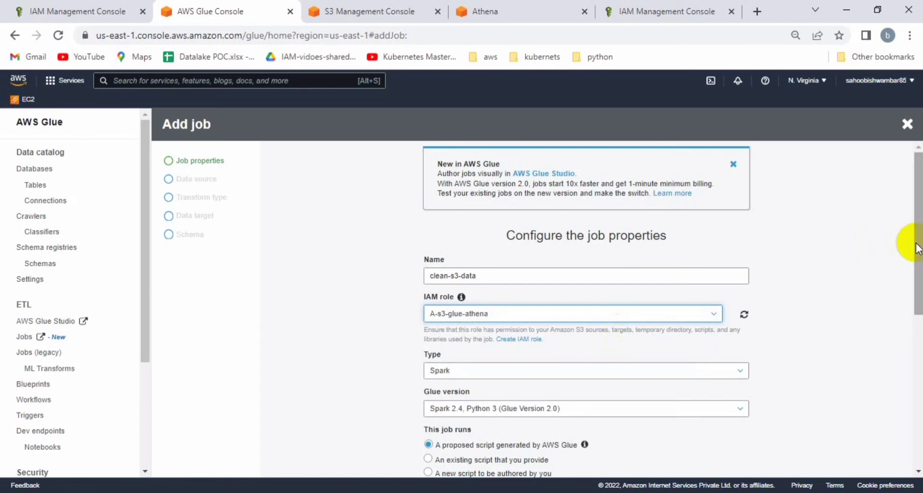
left_click_drag(915, 243, 921, 362)
left_click_drag(574, 234, 442, 202)
left_click(675, 235)
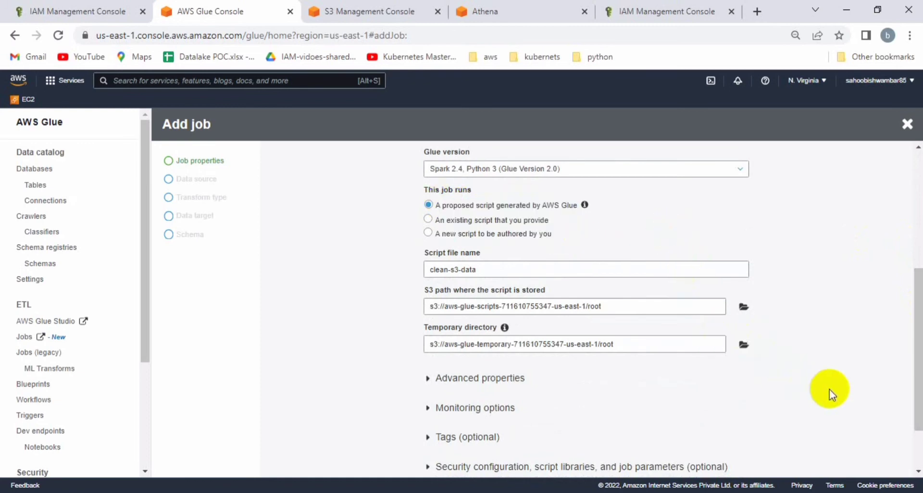
left_click_drag(918, 369, 919, 432)
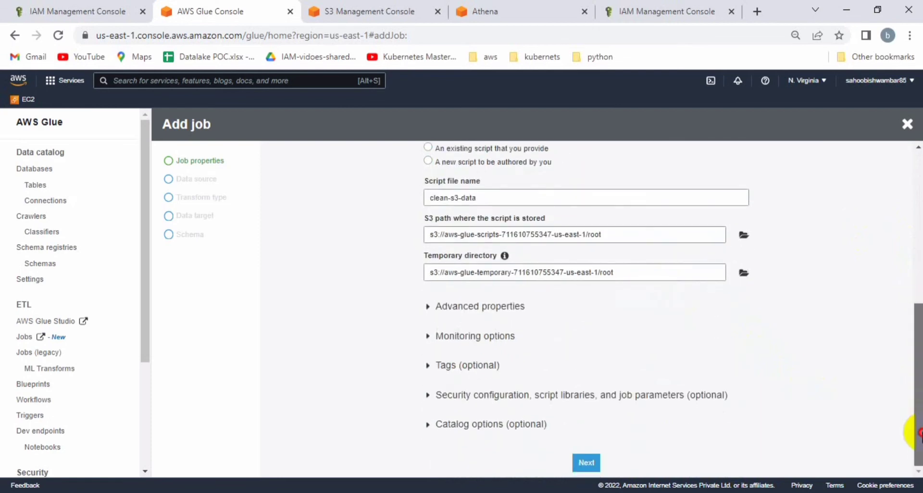
left_click(597, 459)
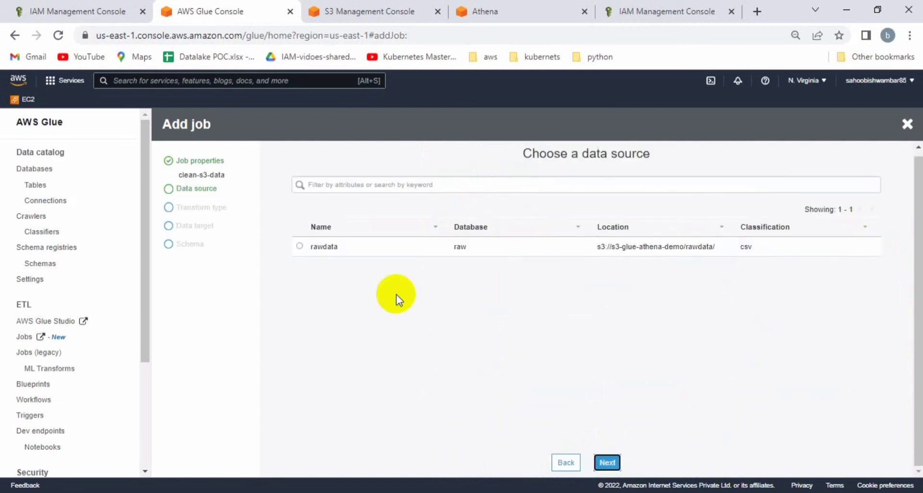
Choose the rawdata table of the raw database as the job's data source and continue to the transform type
left_click(300, 246)
left_click(300, 247)
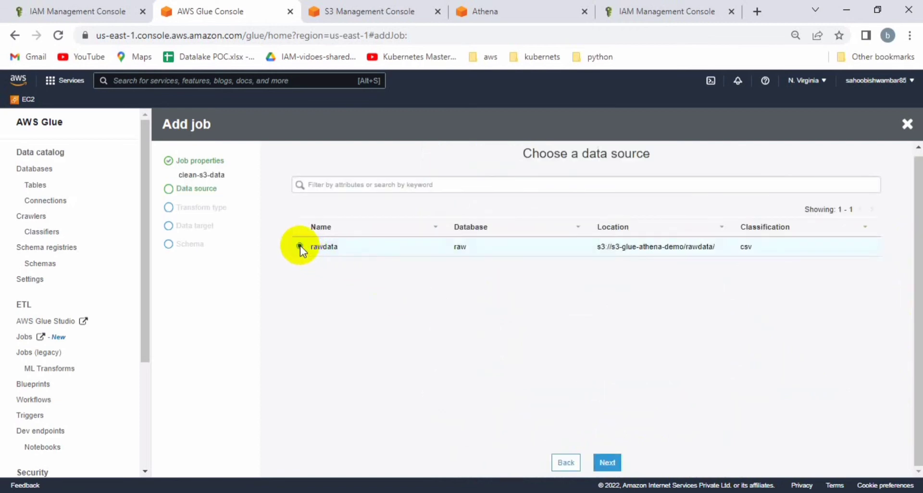
left_click(608, 462)
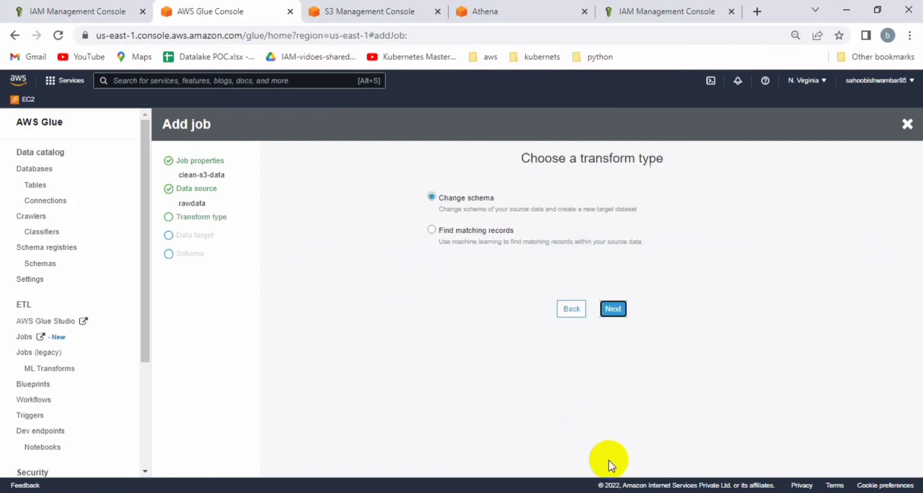
Try the Find matching records transform type and examine its duplicate removal, matching and worker options
left_click(507, 230)
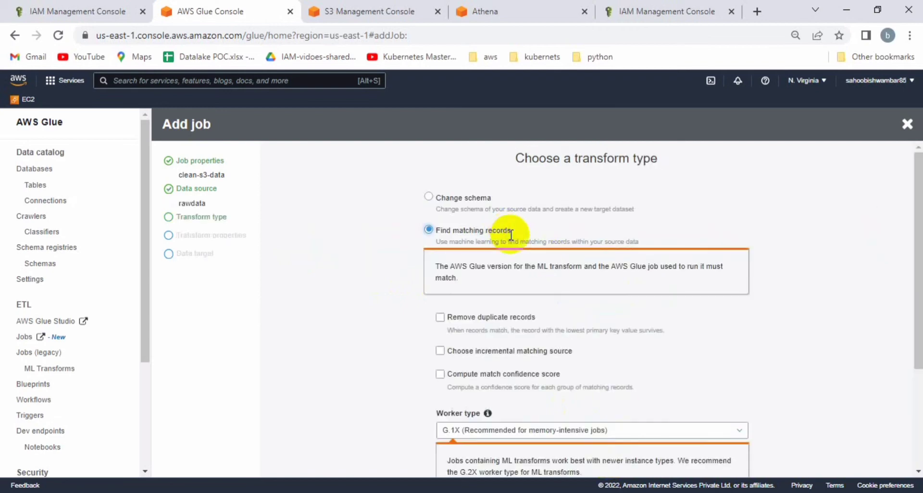
double_click(522, 317)
double_click(534, 354)
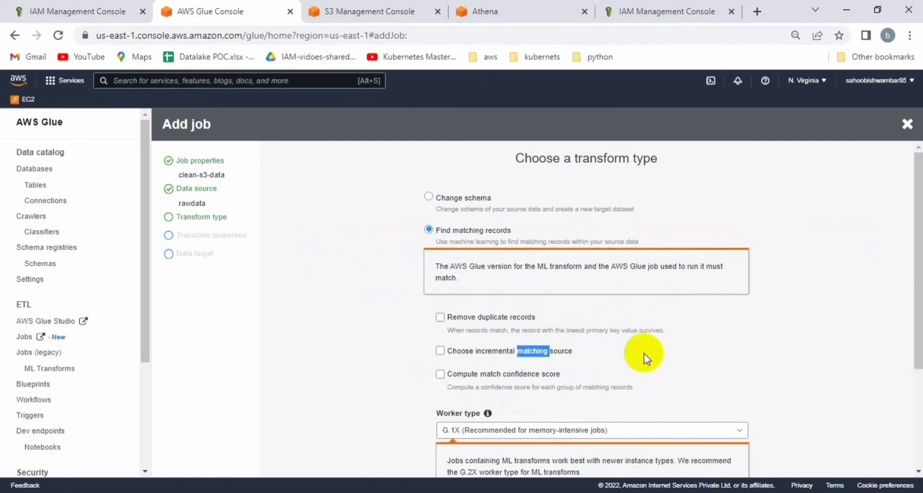
scroll(644, 354, "down", 3)
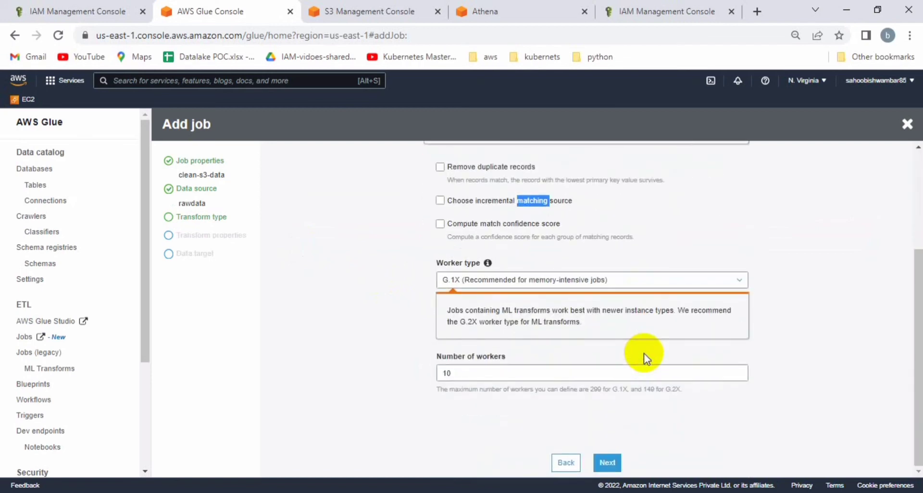
scroll(640, 356, "up", 3)
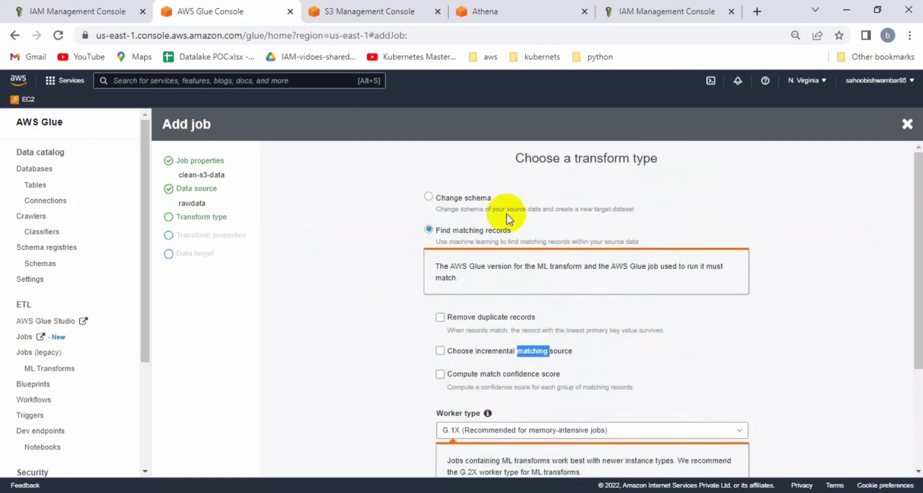
Set the job's transform type to Change schema and continue to the data target
left_click(428, 197)
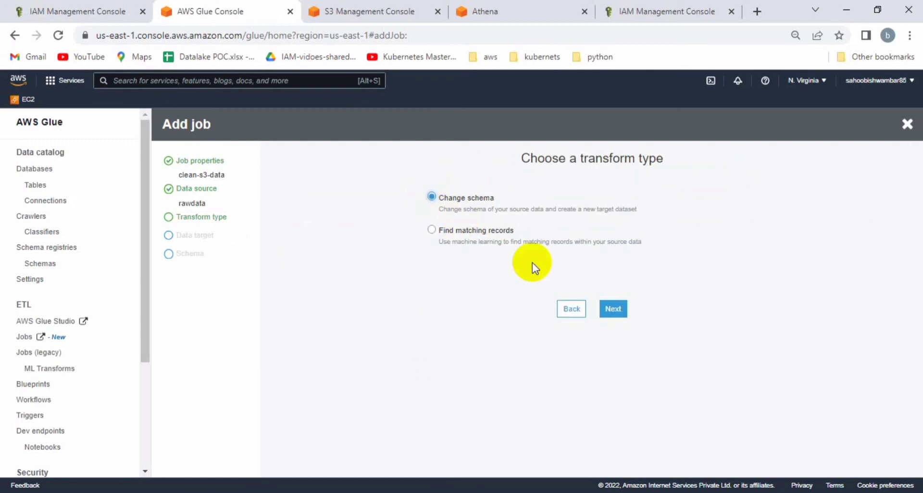
left_click(613, 309)
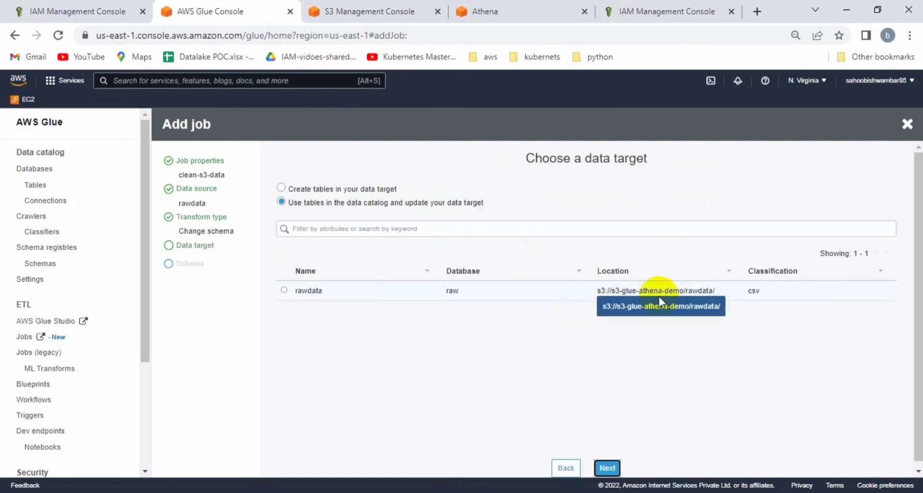
left_click(284, 290)
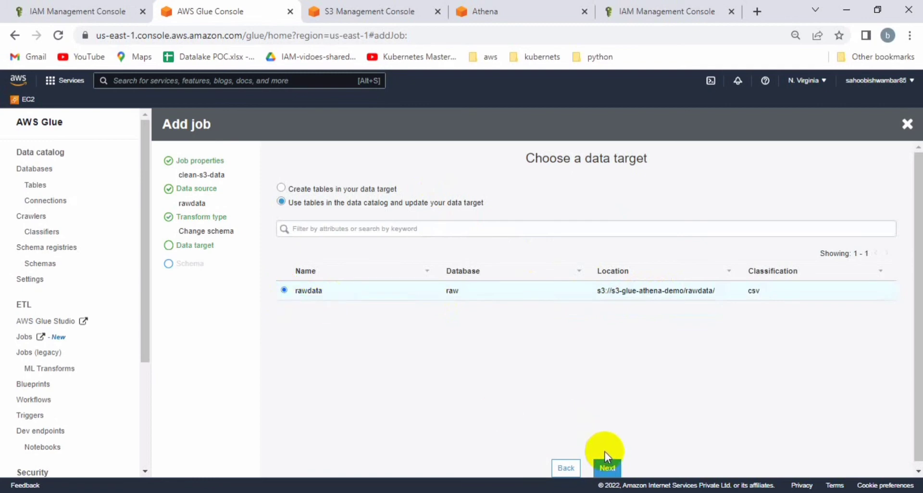
left_click(608, 466)
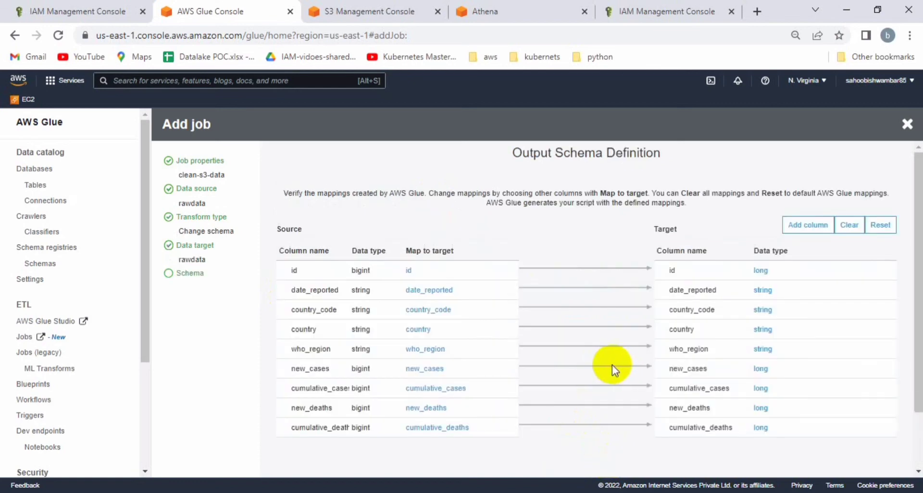
scroll(613, 365, "down", 2)
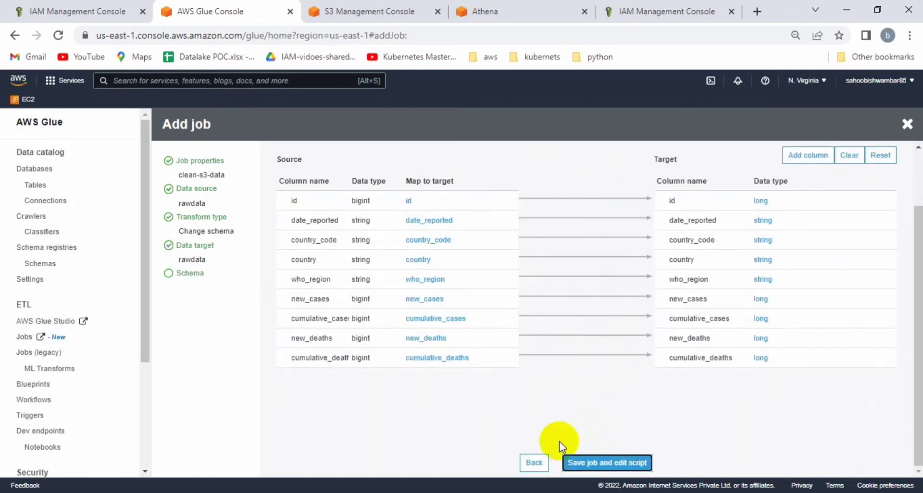
left_click(534, 463)
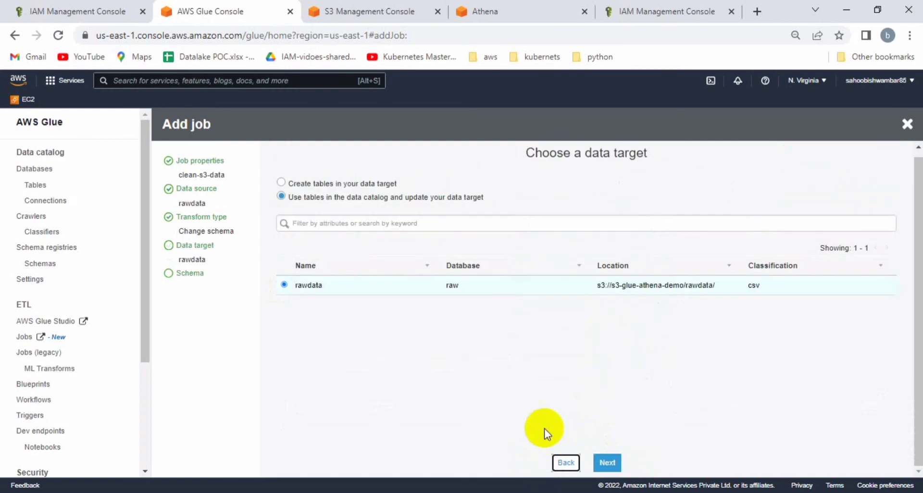
Set the data target to create tables in Amazon S3, with CSV format and compression type None
left_click(376, 189)
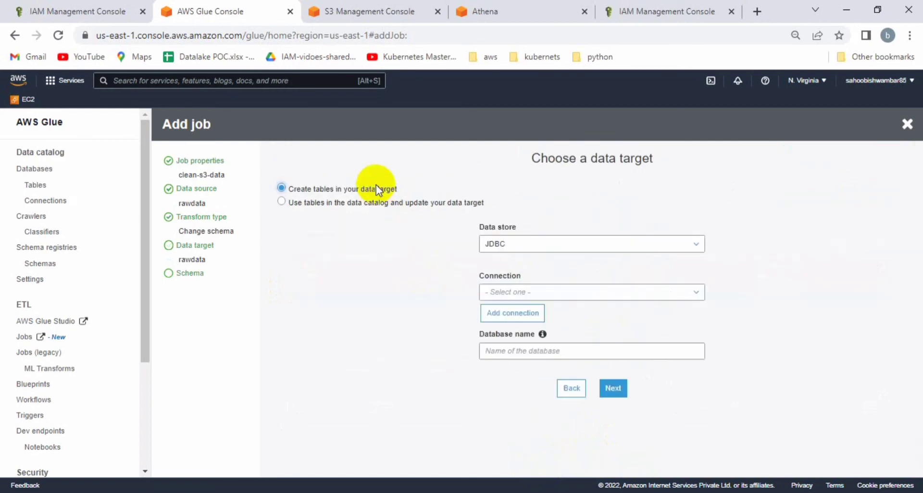
left_click(544, 247)
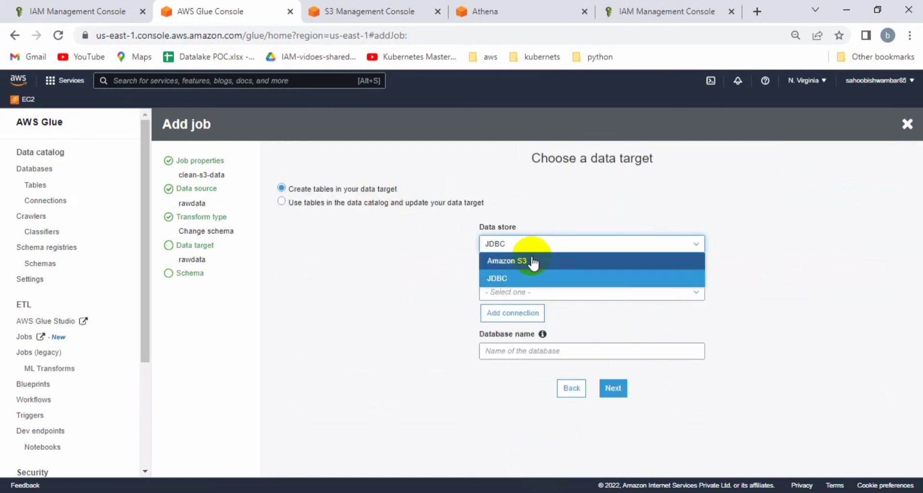
left_click(533, 261)
left_click(546, 281)
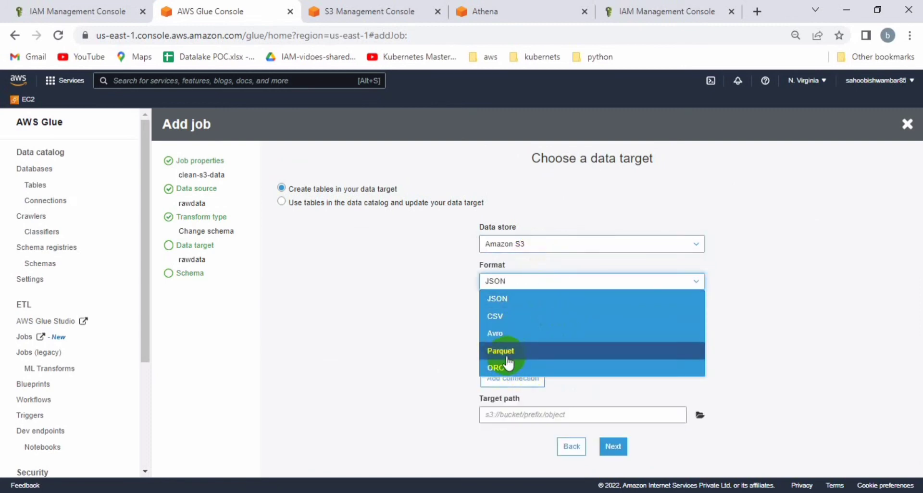
left_click(499, 318)
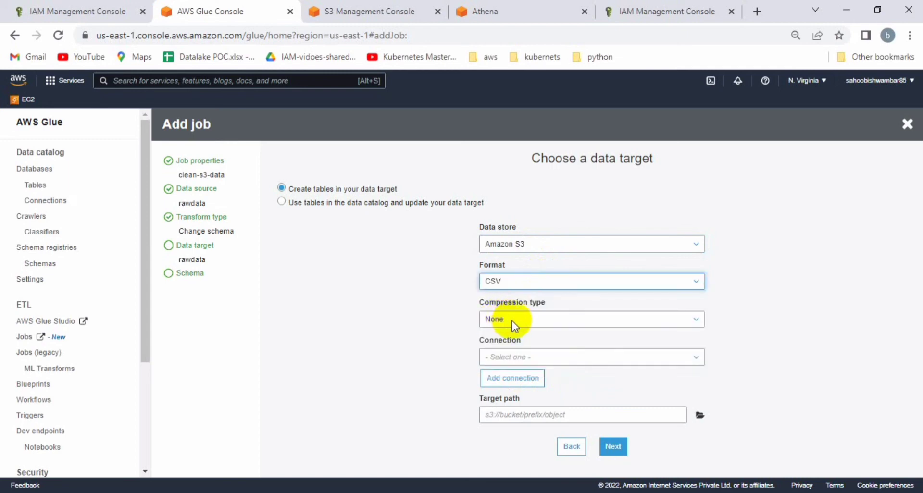
left_click(511, 320)
left_click(529, 311)
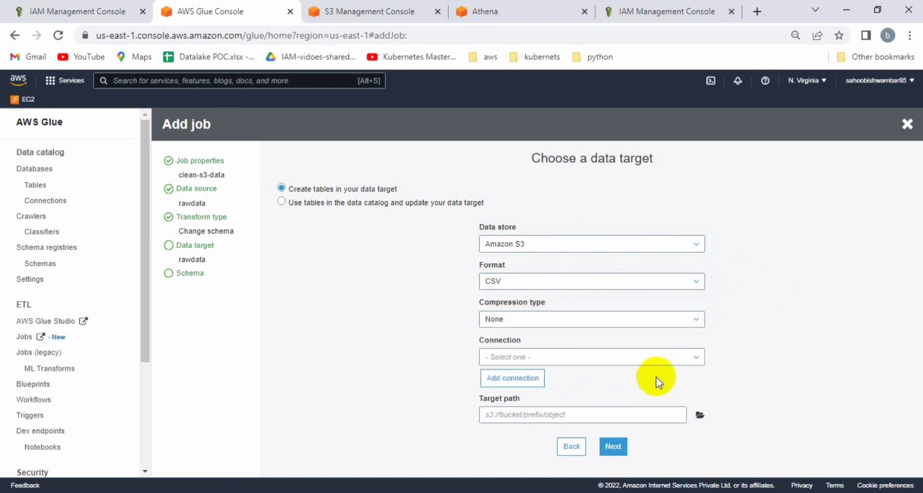
Set the target path to the cleandata folder of the s3-glue-athena-demo bucket and continue to the output schema
left_click(700, 412)
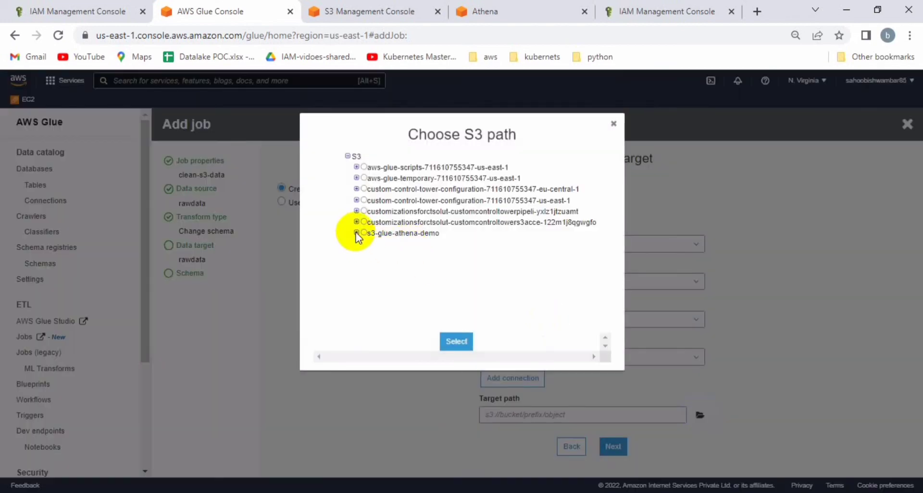
left_click(357, 233)
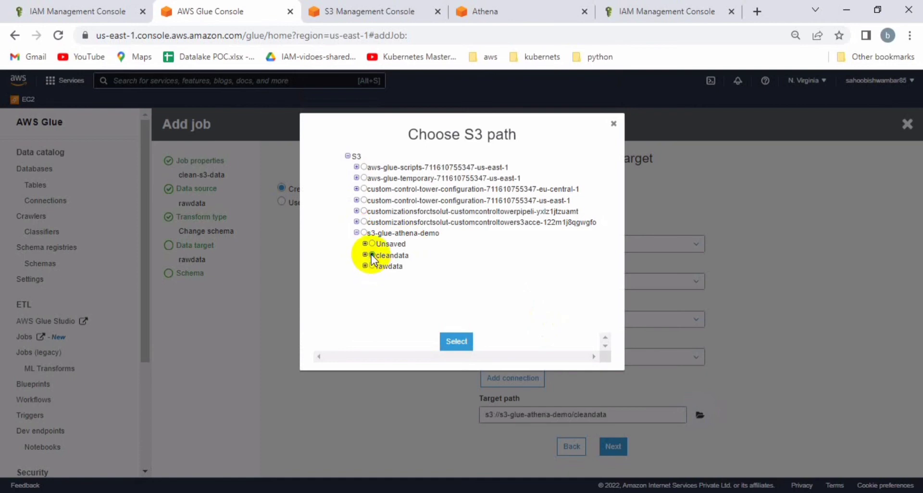
left_click(449, 341)
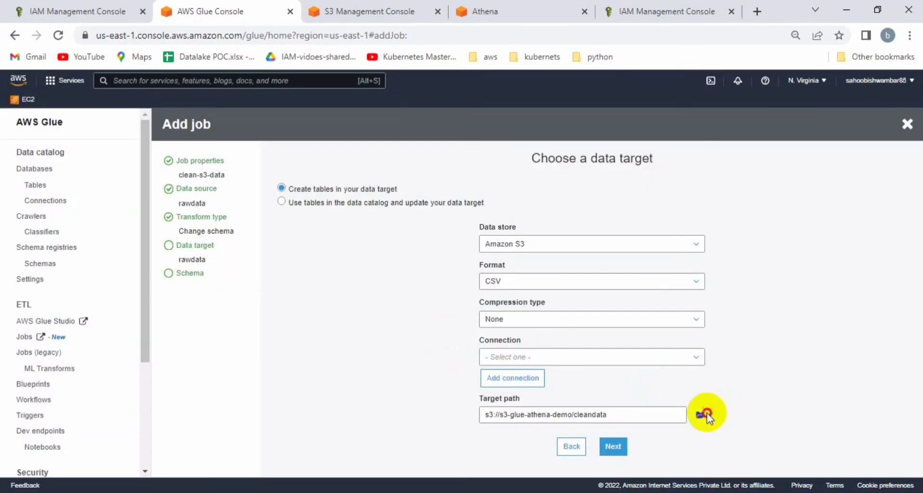
left_click(617, 449)
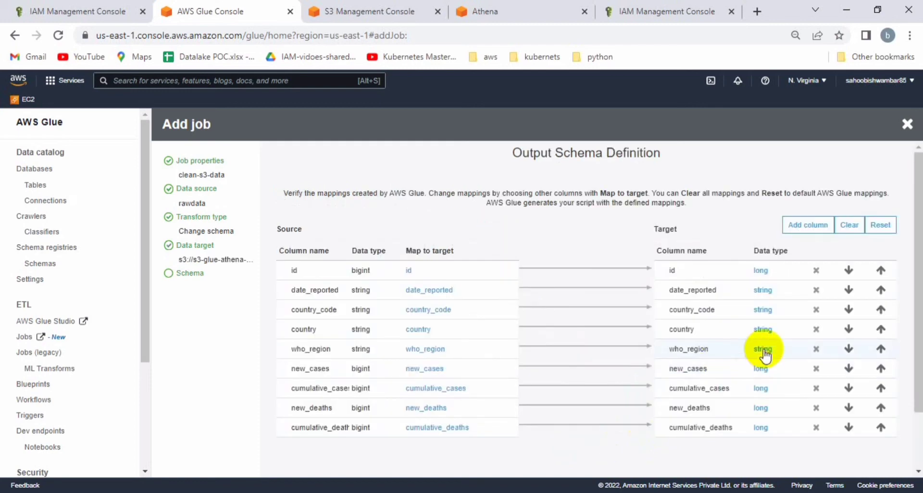
Remove new_cases, cumulative_cases, new_deaths, cumulative_deaths and who_region from the target columns of the output schema
left_click(817, 371)
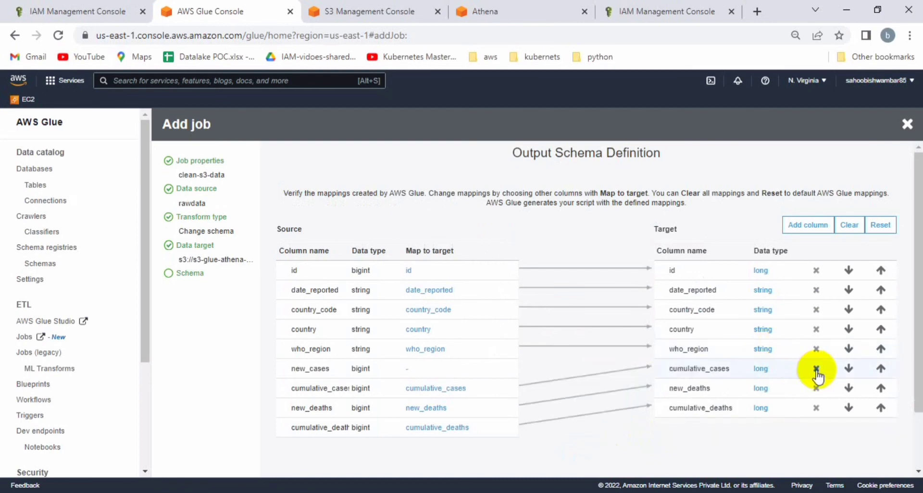
left_click(817, 371)
left_click(817, 371)
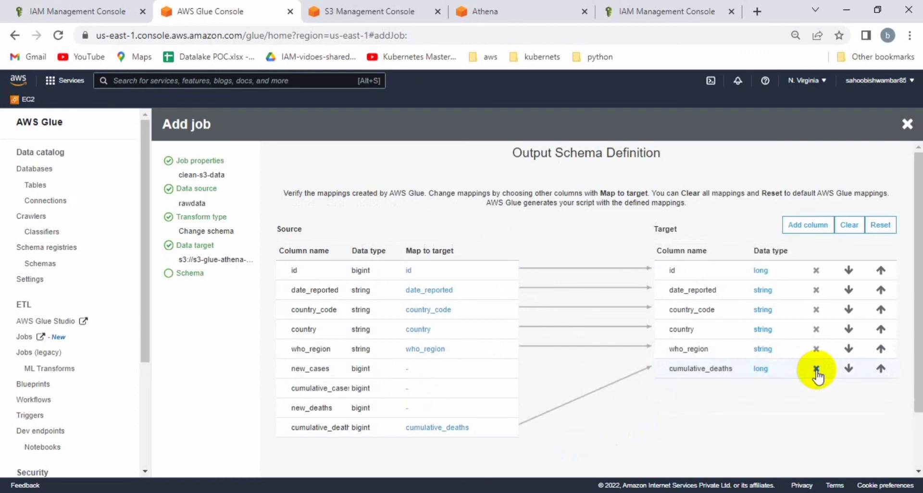
left_click(817, 371)
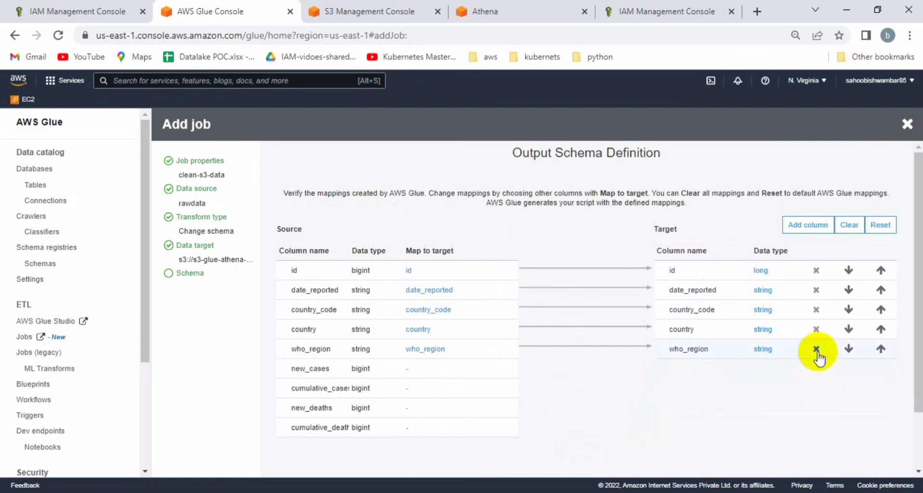
left_click(816, 350)
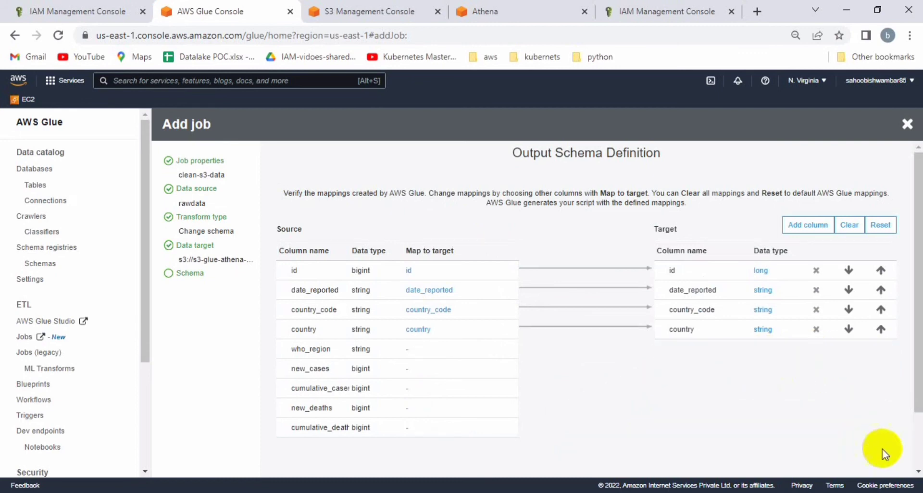
Save the clean-s3-data job, open its script and run the job with the default parameters
left_click(920, 461)
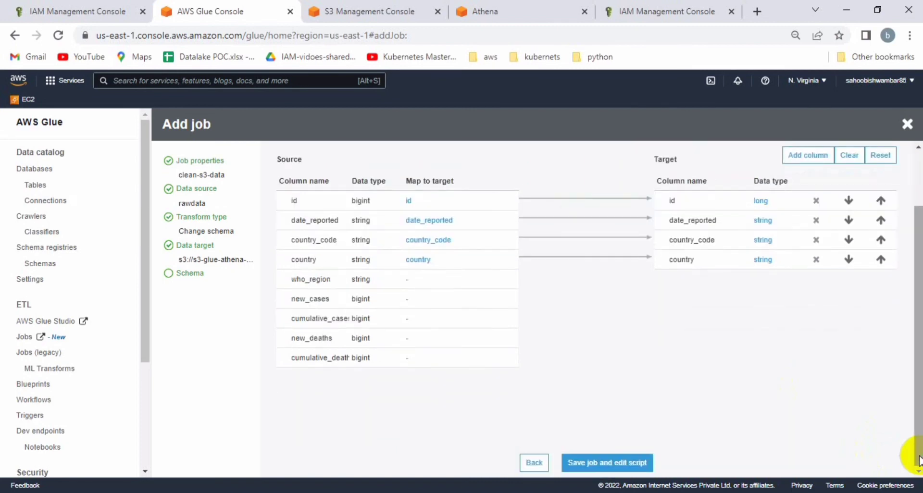
left_click(634, 464)
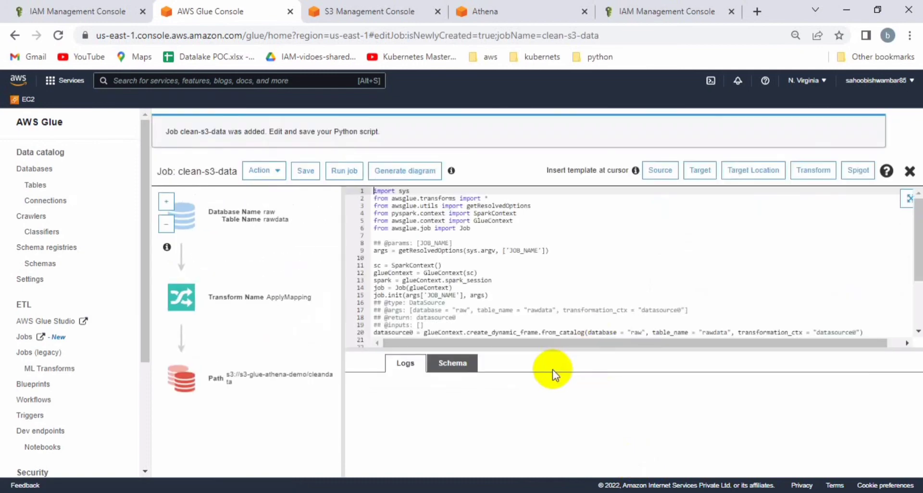
left_click(344, 172)
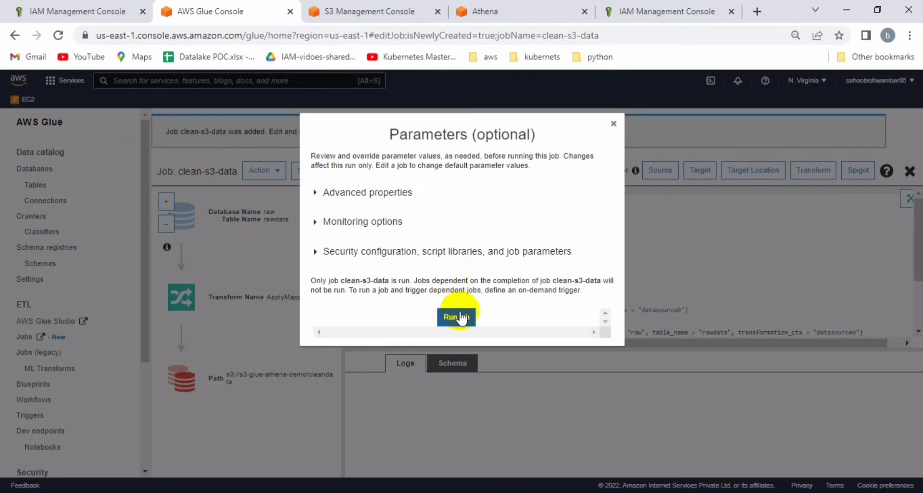
left_click(457, 313)
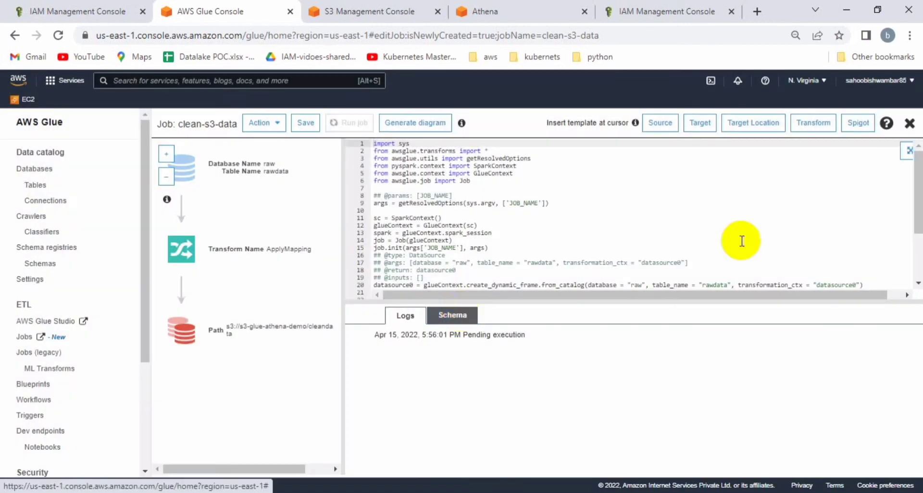
Copy the job's entire generated Python script into an empty Notepad++ document
scroll(916, 268, "down", 2)
scroll(916, 267, "down", 3)
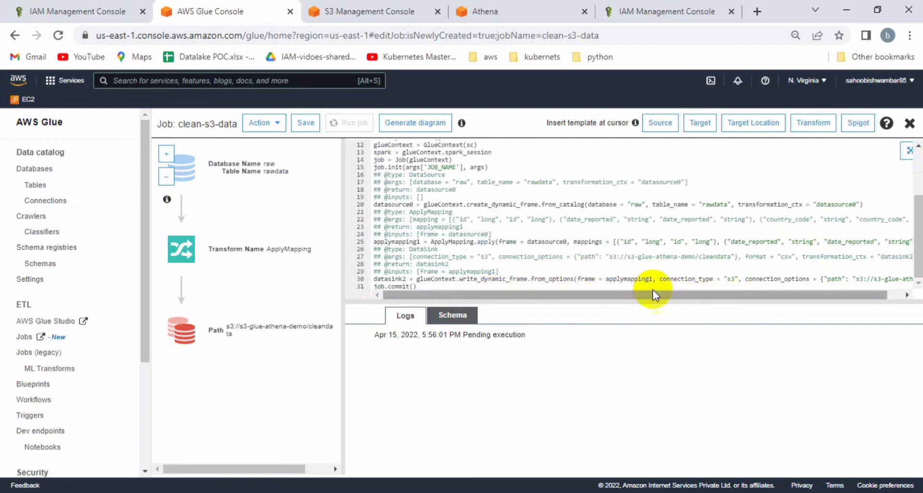
left_click(895, 296)
left_click(711, 272)
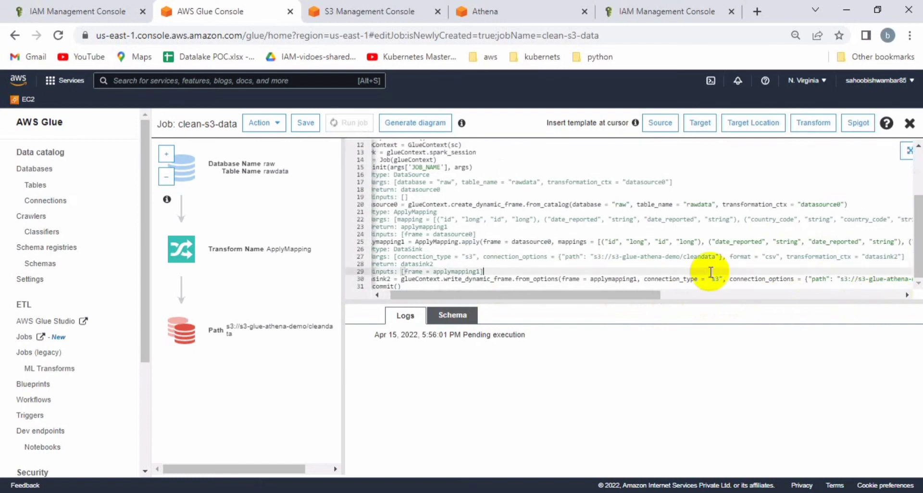
key("ctrl+a")
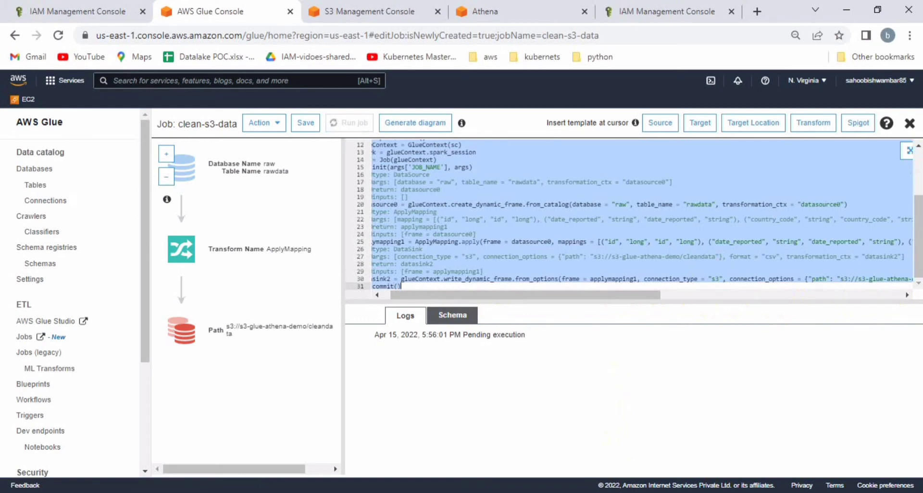
left_click(500, 492)
type("import sys from awsglue.transforms import * from awsglue.utils import getResolvedOptions from pyspark.context import SparkContext from awsglue.context import GlueContext from awsglue.job import Job  ## @params: [JOB_NAME] args = getResolvedOptions(sys.argv, ['JOB_NAME'])  sc = SparkContext() glueContext = GlueContext(sc) spark = glueContext.spark_session job = Job(glueContext) job.init(args['JOB_NAME'], args) ## @type: DataSource ## @args: [database = \"raw\", table_name = \"rawdata\", transformation_ctx = \"datasource0\"] ## @return: datasource0 ## @inputs: [] datasource0 = glueContext.create_dynamic_frame.from_catalog(database = \"raw\", table_name = \"rawdata\", transformation_ctx = \"datasource0\") ## @type: ApplyMapping ## @args: [mapping = [(\"id\", \"long\", \"id\", \"long\"), (\"date_reported\", \"string\", \"date_reported\", \"string\"), (\"country_code\", \"string\", \"country_code\", \"string\"), (\"country\", \"string\", \"country\", \"string\")], transformation_ctx = \"applymapping1\"] ## @return: applymapping1 ## @inputs: [frame = datasource0] applymapping1 = ApplyMapping.apply(frame = datasource0, mappings = [(\"id\", \"long\", \"id\", \"long\"), (\"date_reported\", \"string\", \"date_reported\", \"string\"), (\"country_code\", \"string\", \"country_code\", \"string\"), (\"country\", \"string\", \"country\", \"string\")], transformation_ctx = \"applymapping1\") ## @type: DataSink ## @args: [connection_type = \"s3\", connection_options = {\"path\": \"s3://s3-glue-athena-demo/cleandata\"}, format = \"csv\", transformation_ctx = \"datasink2\"] ## @return: datasink2 ## @inputs: [frame = applymapping1] datasink2 = glueContext.write_dynamic_frame.from_options(frame = applymapping1, connection_type = \"s3\", connection_options = {\"path\": \"s3://s3-glue-athena-demo/cleandata\"}, format = \"csv\", transformation_ctx = \"datasink2\") job.commit()")
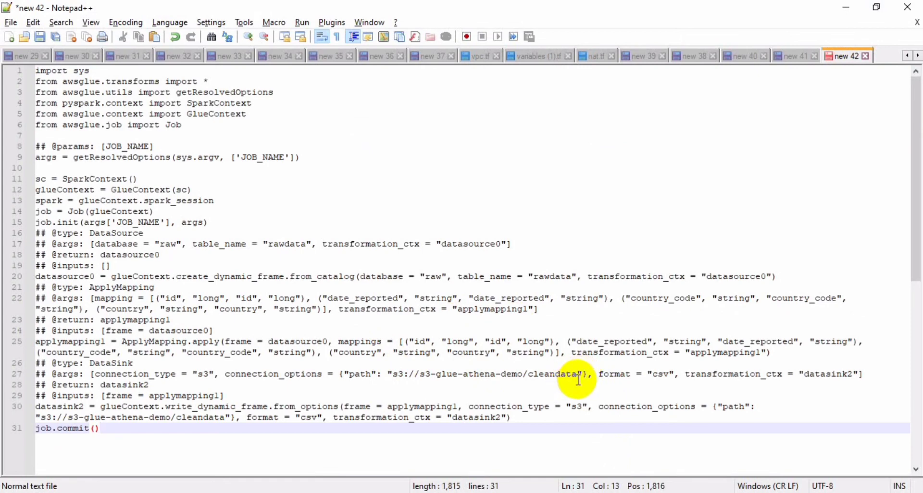
Examine the cleandata path, the csv format and the datasink2 context in the script's DataSink arguments
left_click_drag(577, 375, 528, 374)
double_click(662, 375)
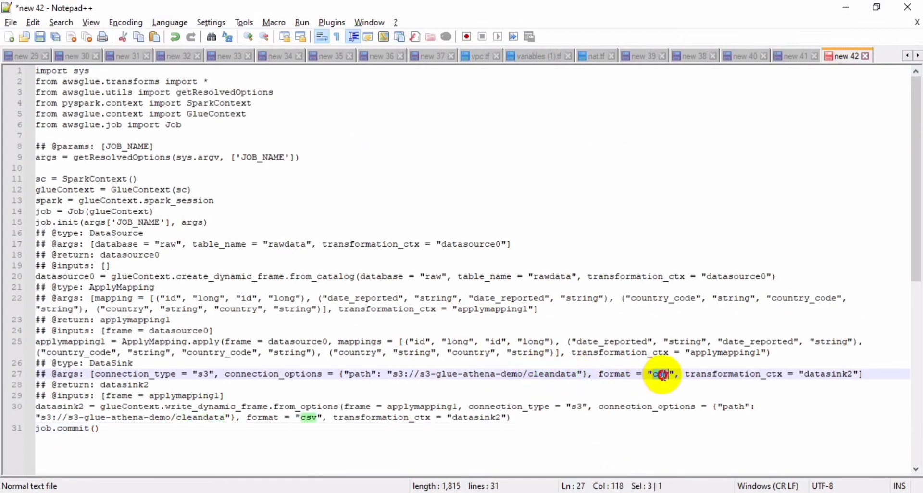
double_click(837, 375)
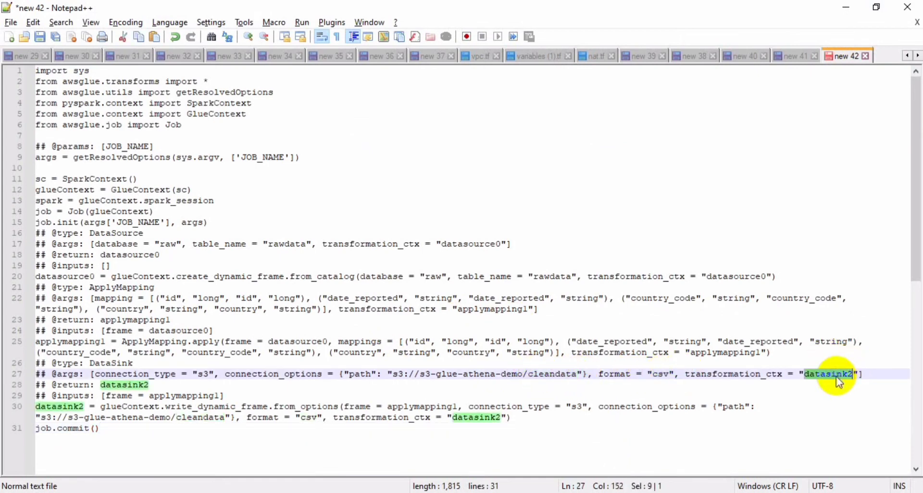
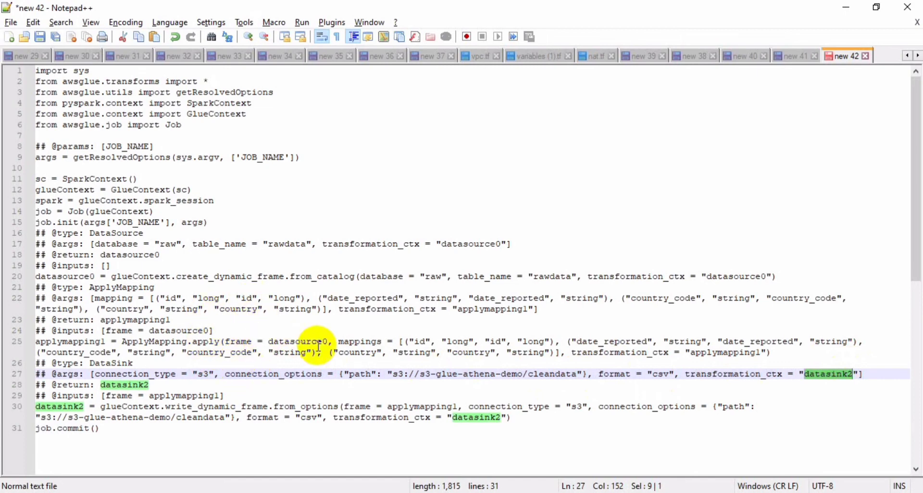
Switch back to the browser and open the cleandata folder of the s3-glue-athena-demo bucket in S3 to check the job's output
key("alt+Tab")
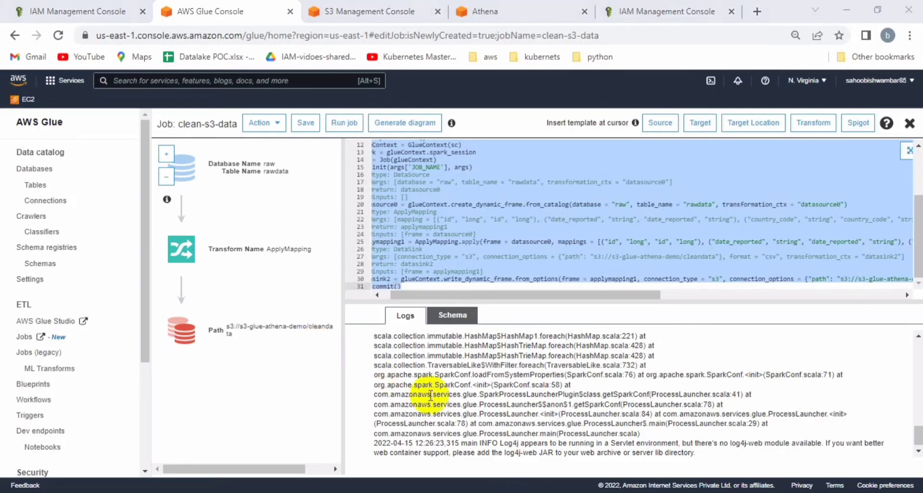
left_click(380, 17)
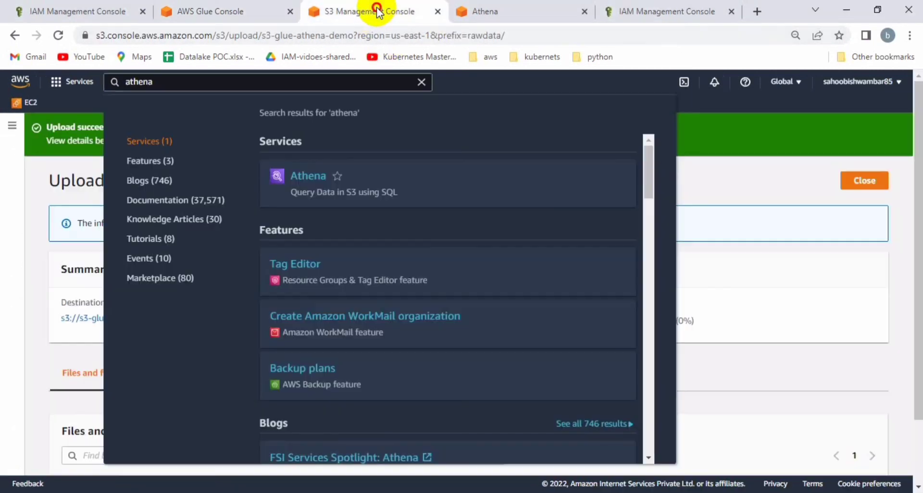
left_click(712, 266)
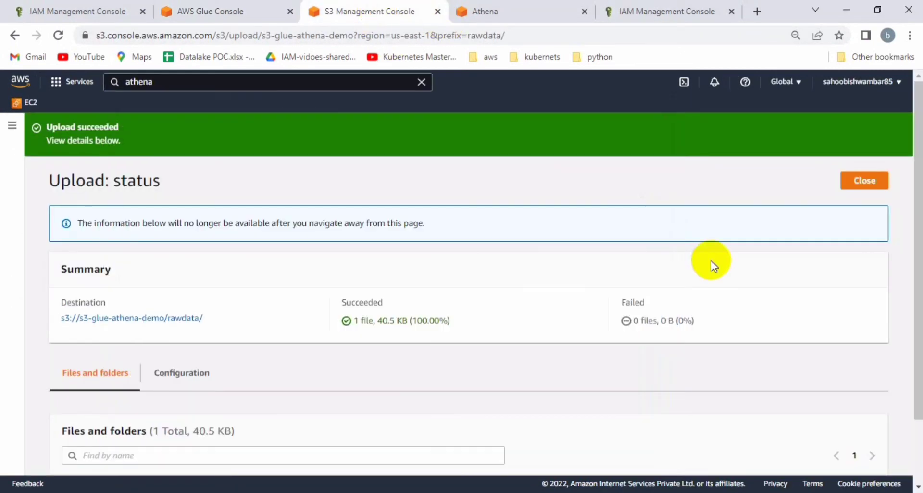
left_click(12, 127)
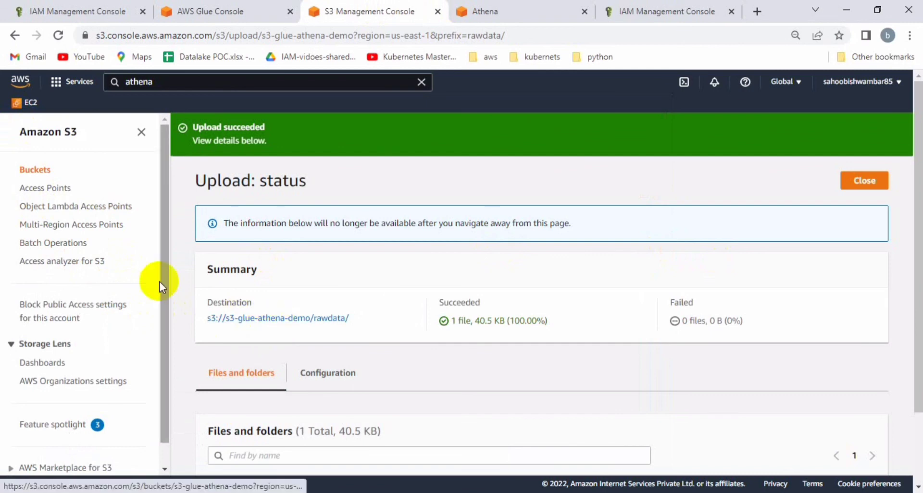
left_click(45, 171)
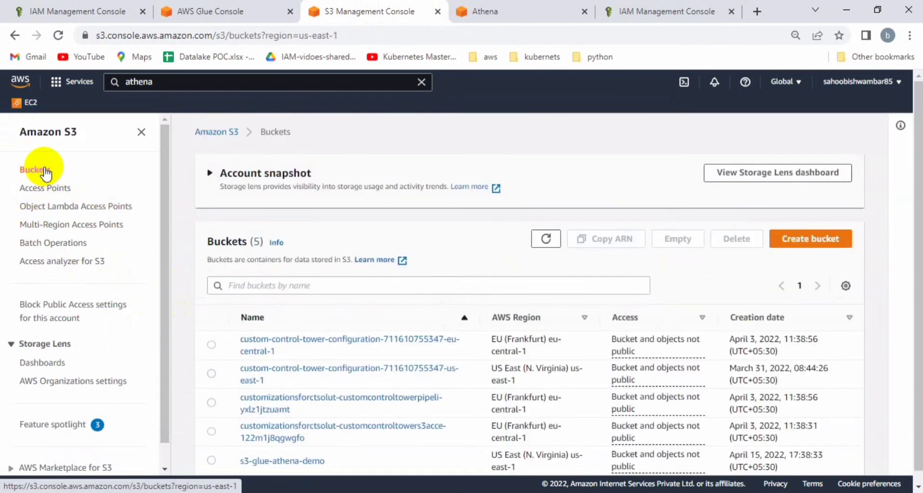
left_click(312, 463)
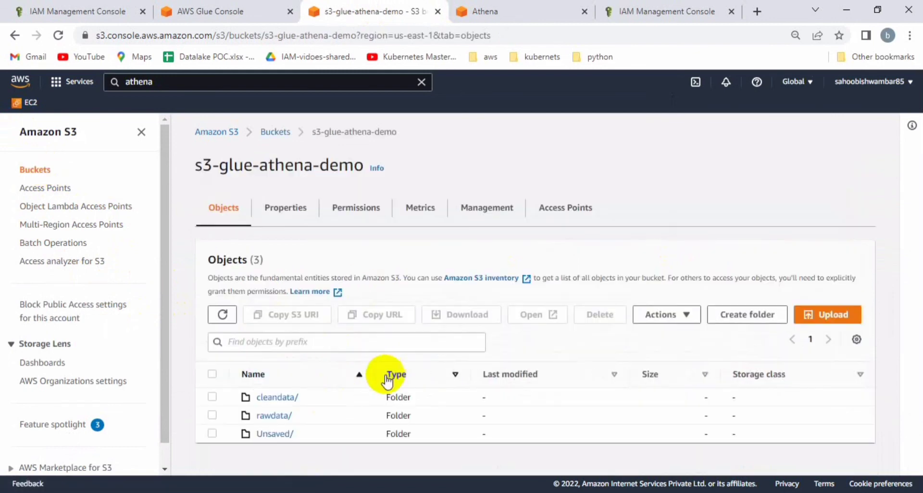
left_click(277, 398)
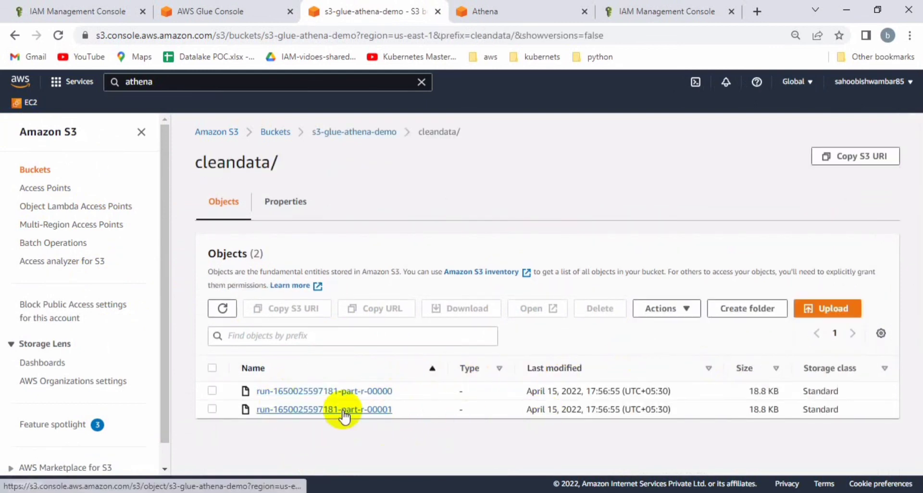
Switch back to AWS Glue and start a crawler named clean-s3-glue that crawls all folders of data stores
left_click(231, 17)
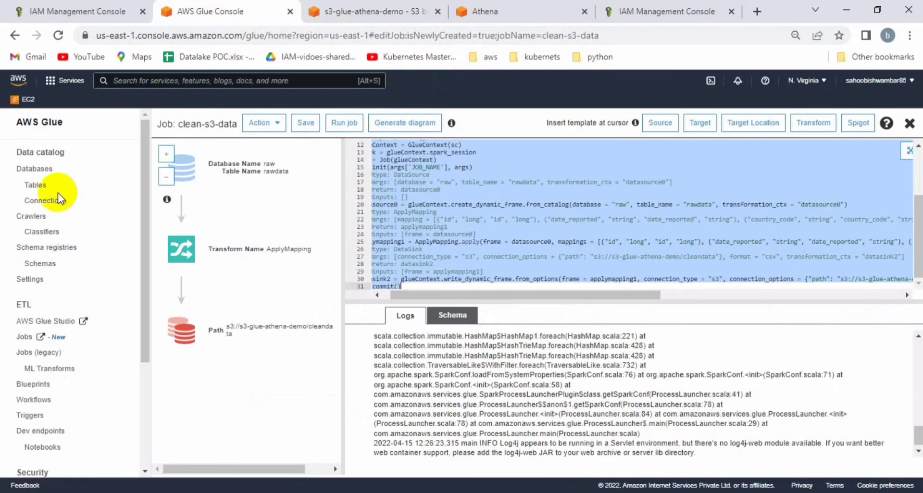
left_click(44, 187)
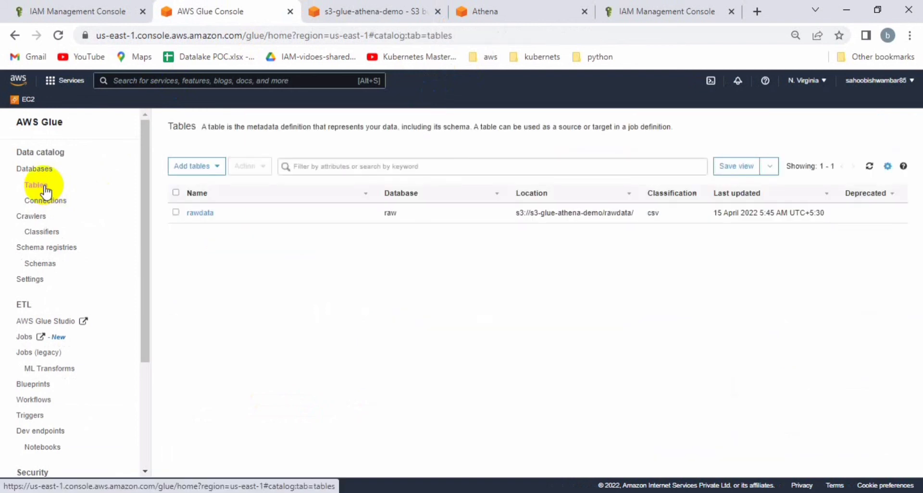
left_click(36, 218)
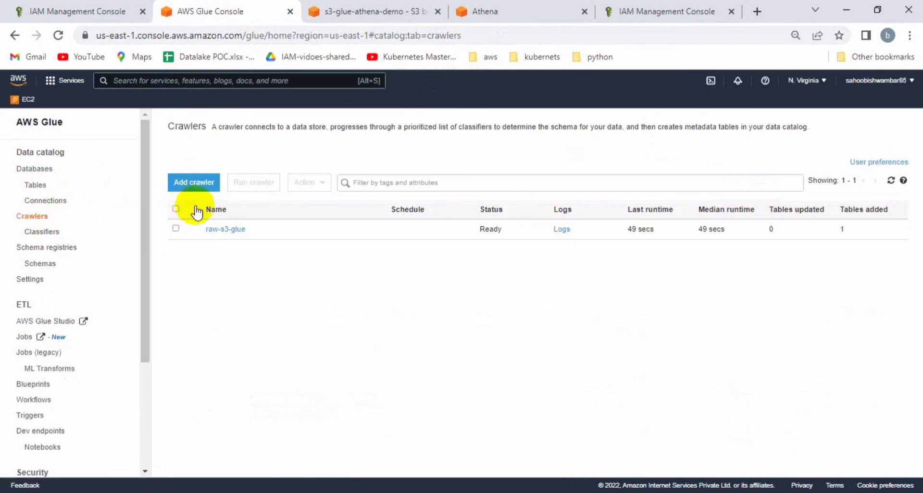
left_click(212, 186)
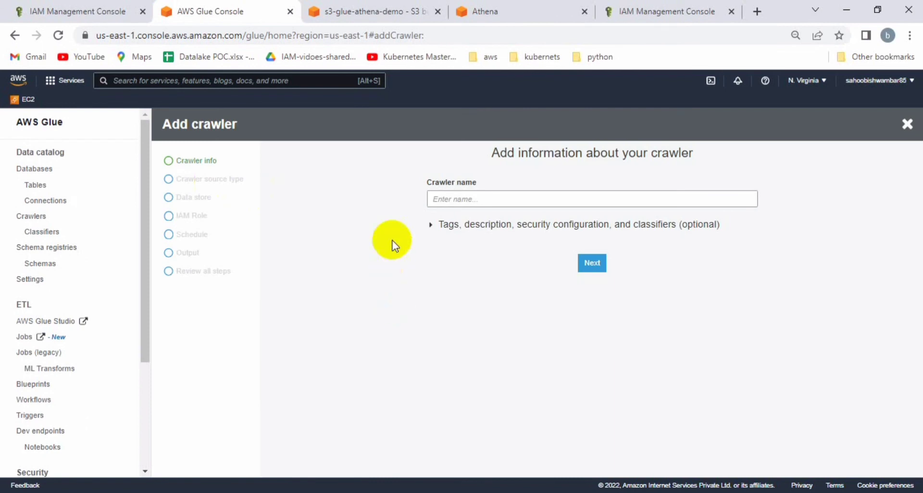
left_click(485, 198)
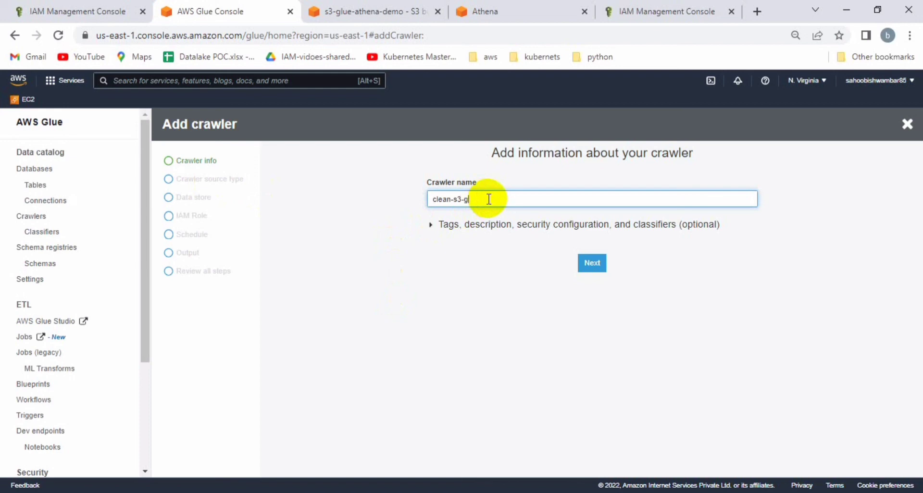
left_click(591, 267)
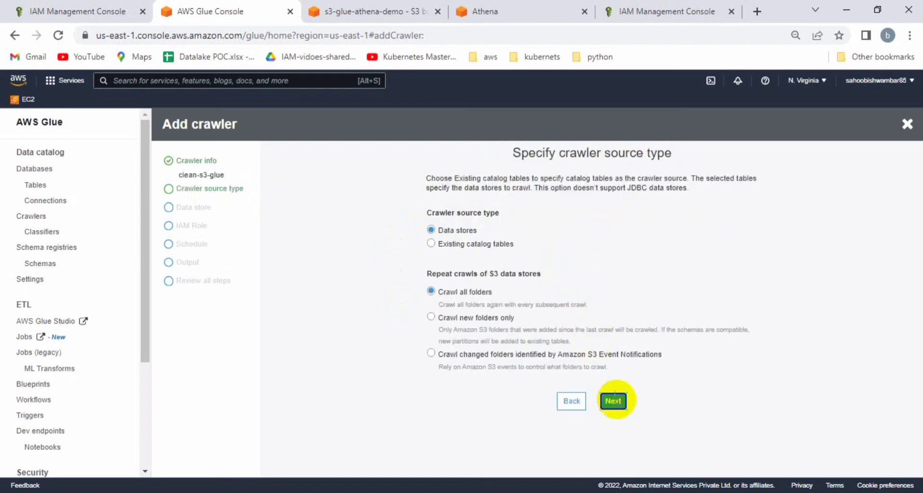
left_click(615, 402)
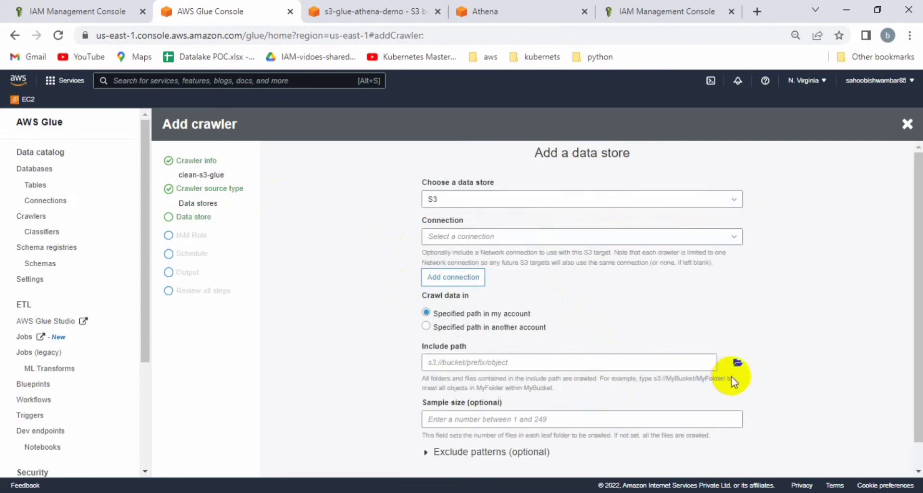
Set the crawler's S3 include path to the cleandata folder of the s3-glue-athena-demo bucket, without adding another data store
left_click(737, 364)
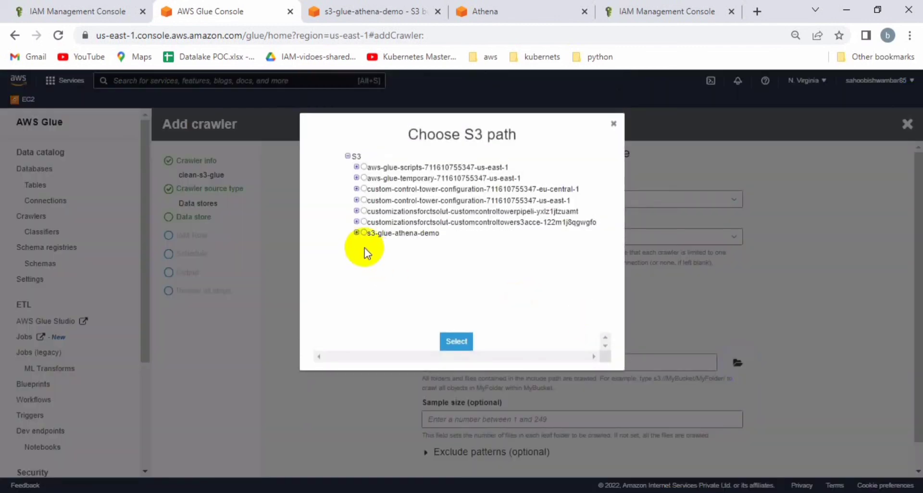
left_click(356, 233)
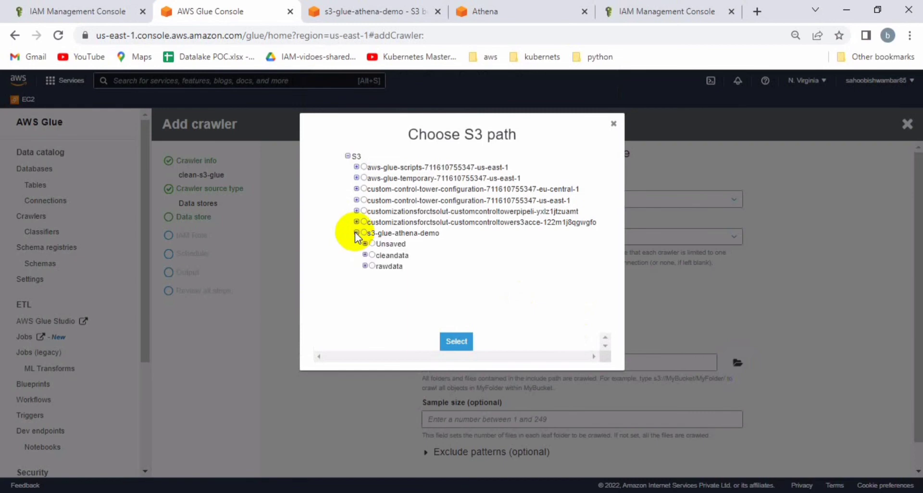
left_click(372, 255)
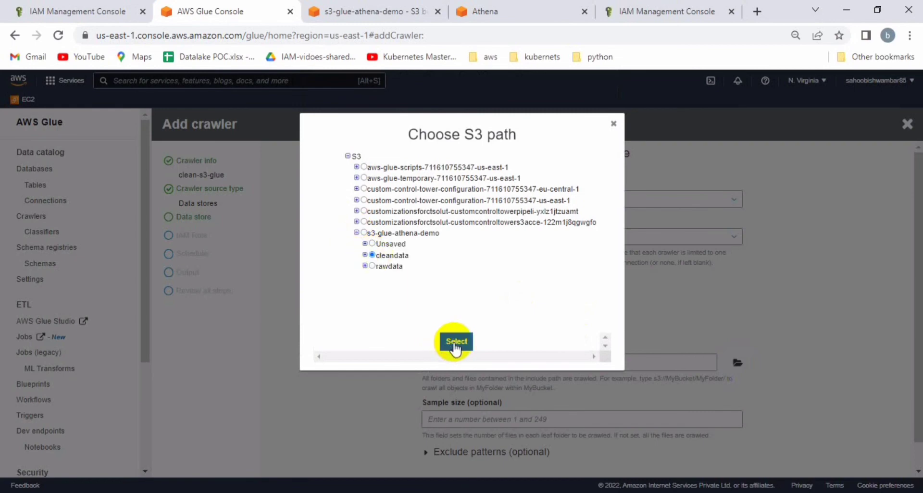
left_click(456, 341)
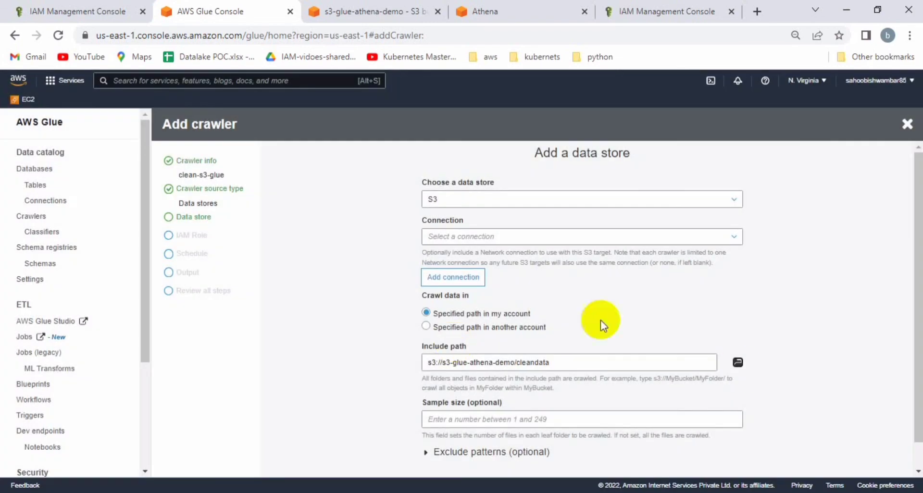
scroll(916, 449, "down", 1)
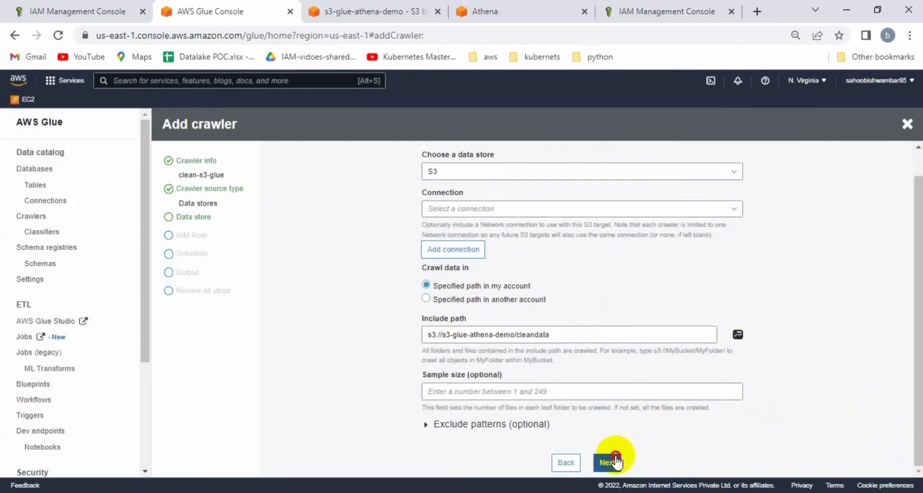
left_click(616, 462)
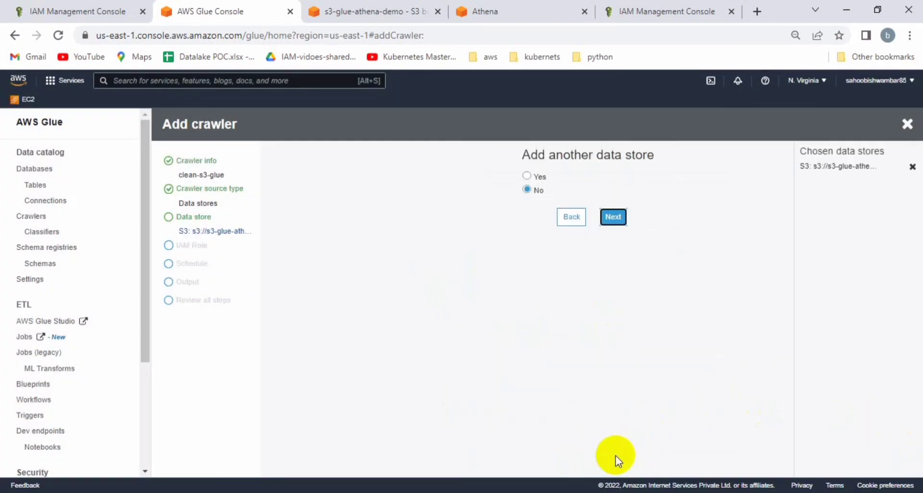
left_click(614, 218)
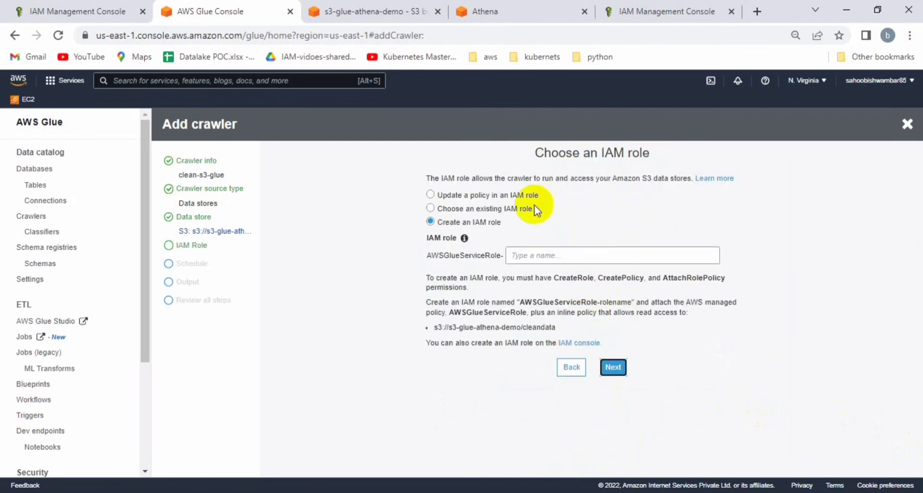
Assign the existing IAM role A-s3-glue-athena to the crawler and keep its schedule at Run on demand
left_click(520, 208)
left_click(553, 262)
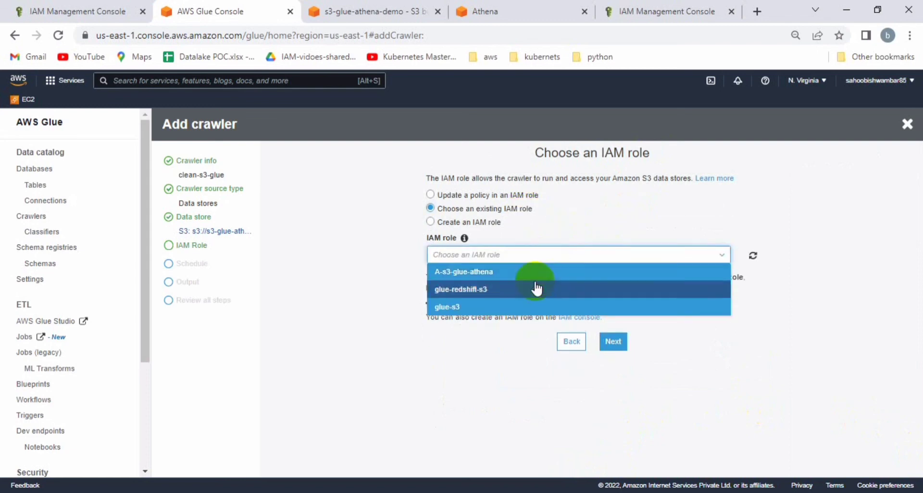
left_click(533, 272)
left_click(612, 342)
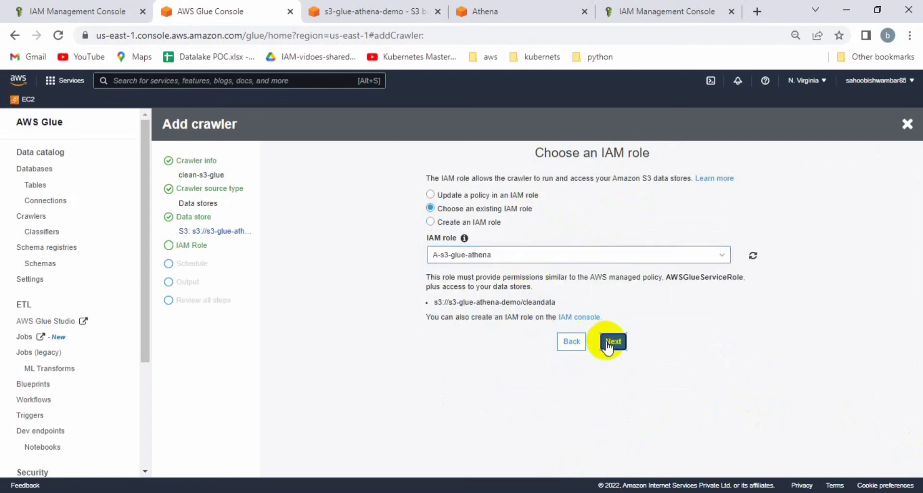
left_click(613, 225)
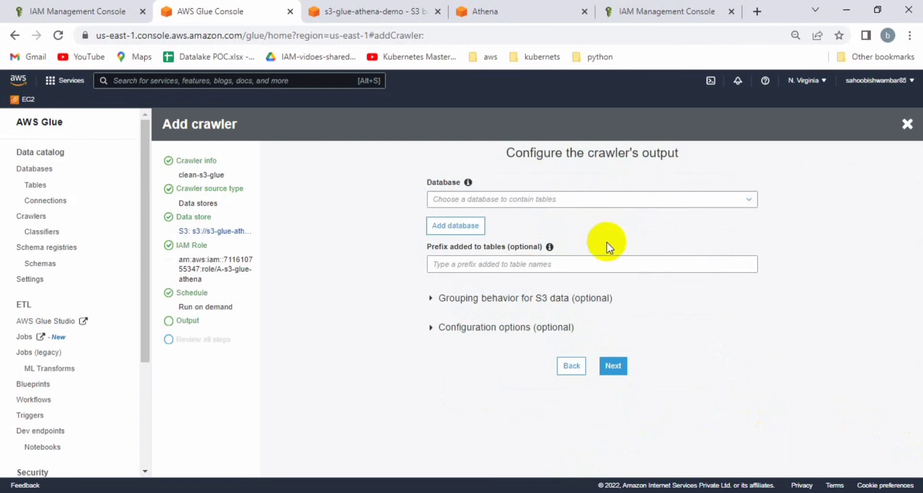
Choose the clean database for the crawler's output, review the settings and finish creating the crawler
left_click(593, 199)
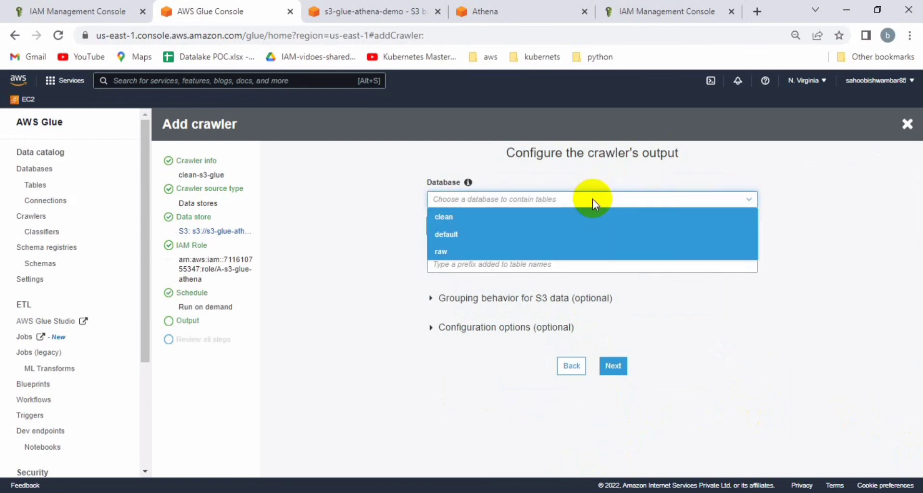
left_click(509, 219)
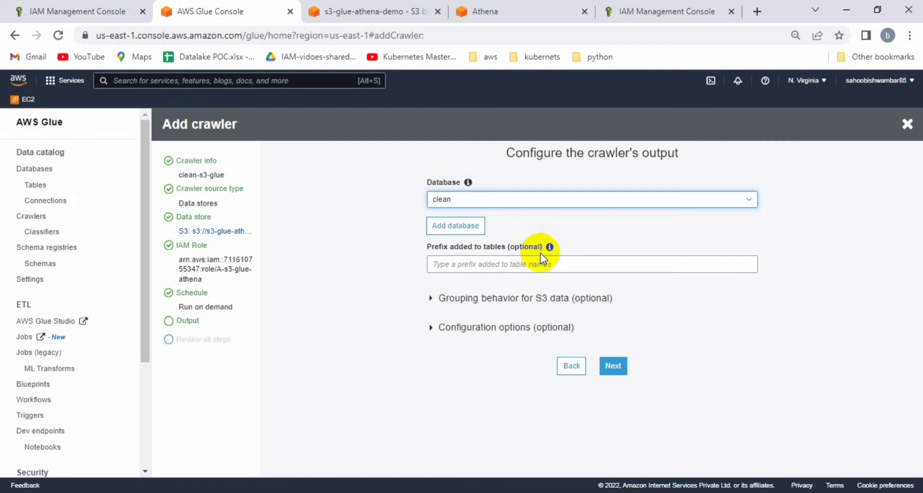
left_click(611, 365)
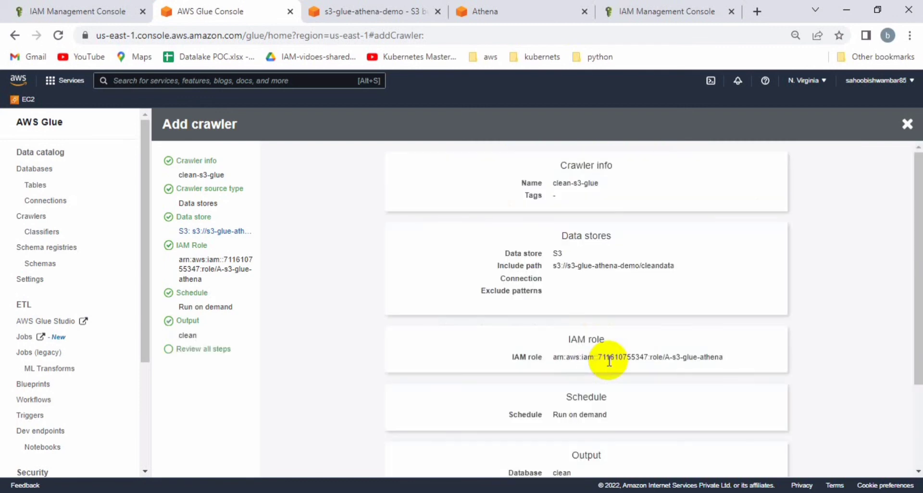
scroll(916, 430, "down", 3)
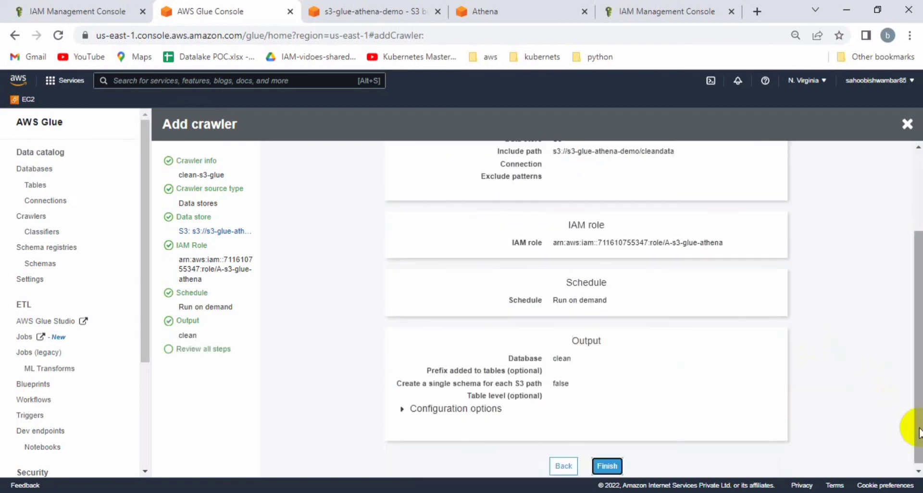
left_click(612, 465)
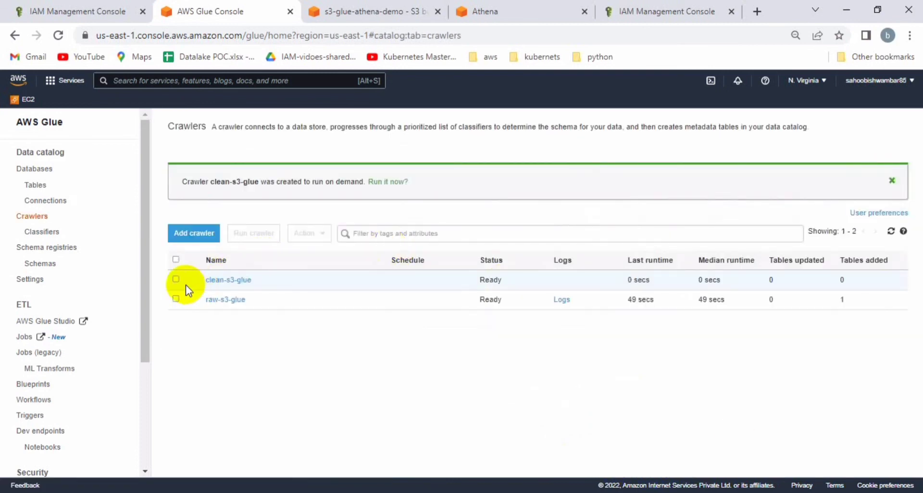
Run the clean-s3-glue crawler and refresh the crawler list to check its status and added tables
left_click(176, 280)
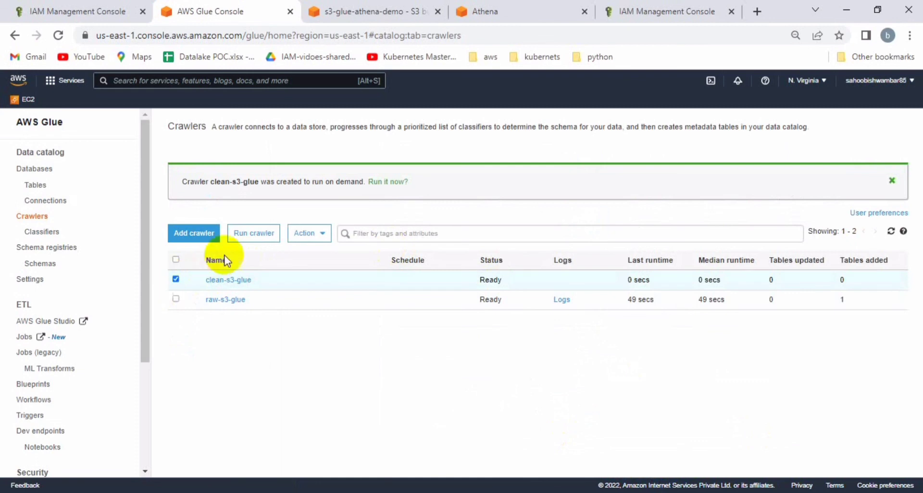
left_click(249, 235)
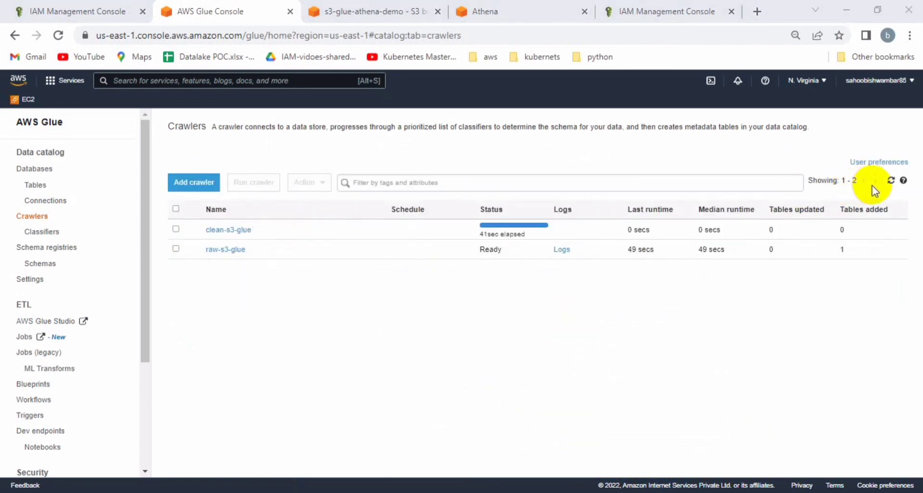
left_click(891, 182)
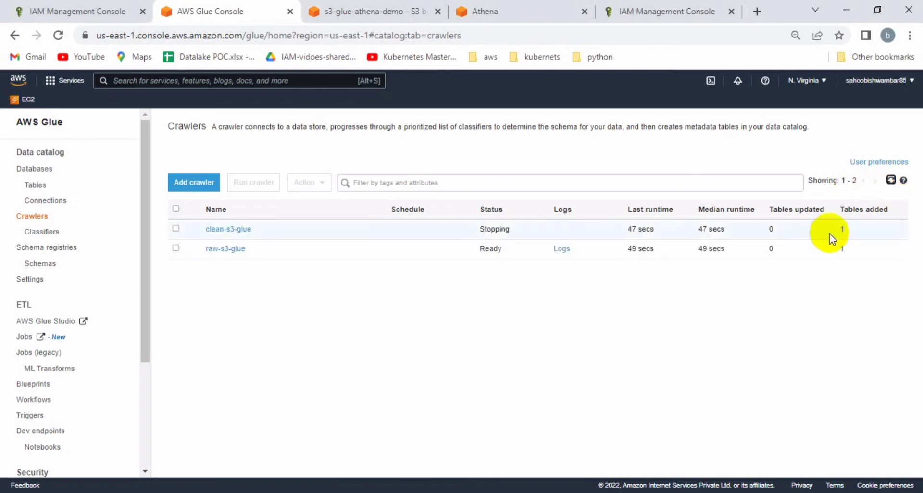
left_click(845, 233)
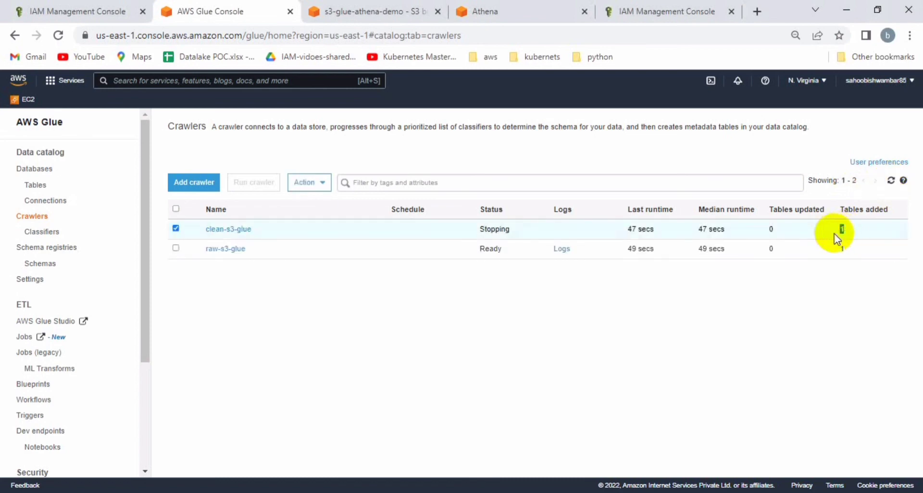
Examine the cleandata table's properties and column schema in the data catalog, and open the legacy jobs list
left_click(41, 186)
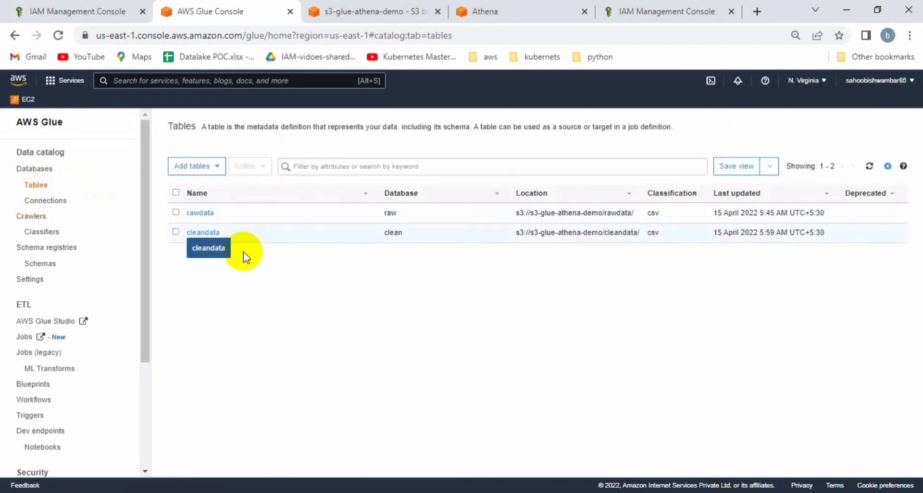
left_click(204, 233)
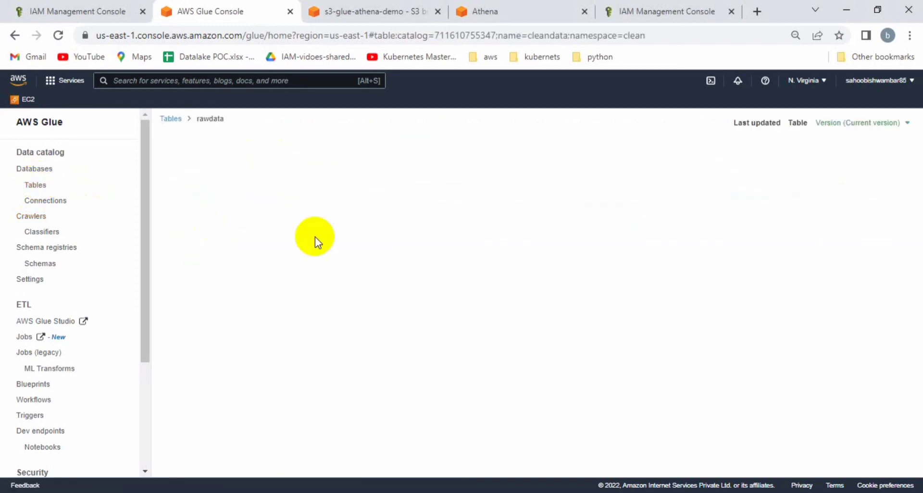
scroll(422, 232, "down", 1)
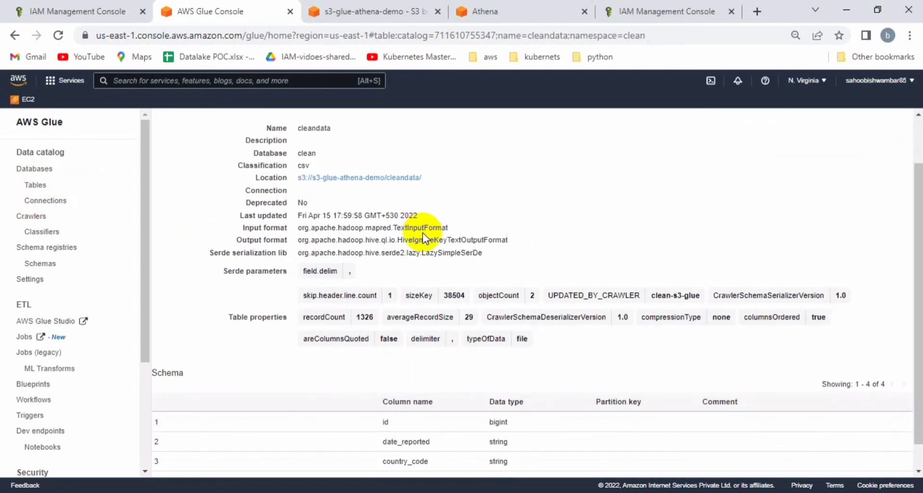
scroll(440, 324, "down", 1)
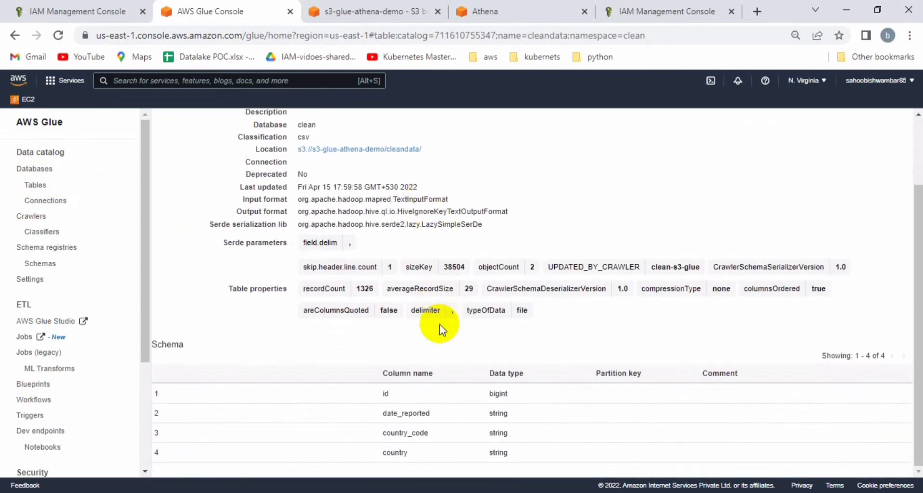
left_click_drag(500, 452, 309, 390)
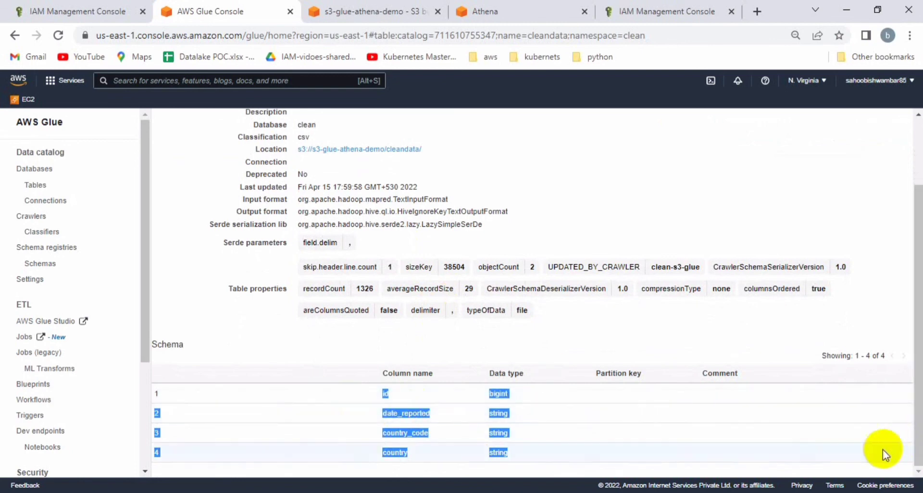
left_click(743, 474)
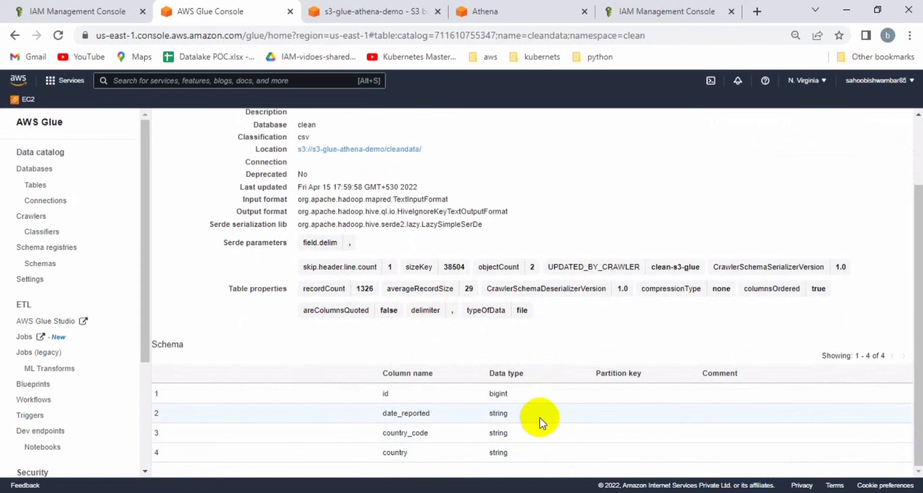
key("ctrl+minus")
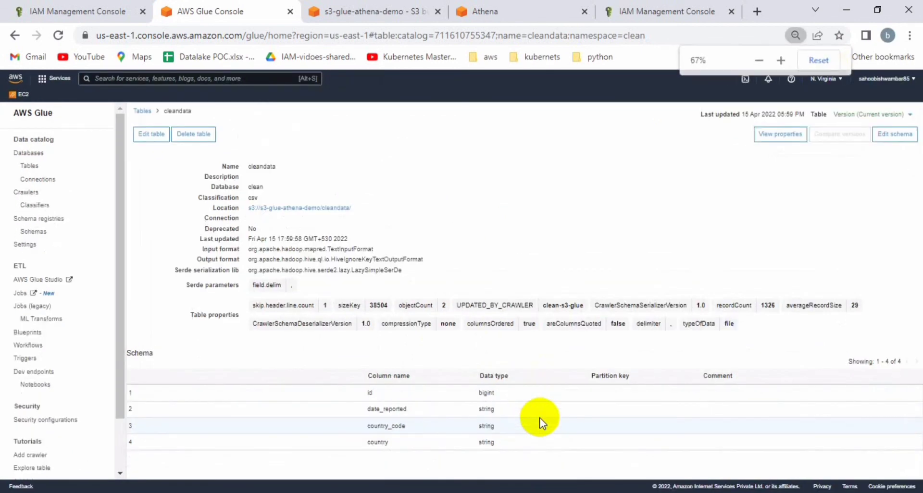
key("ctrl+plus")
scroll(542, 424, "down", 2)
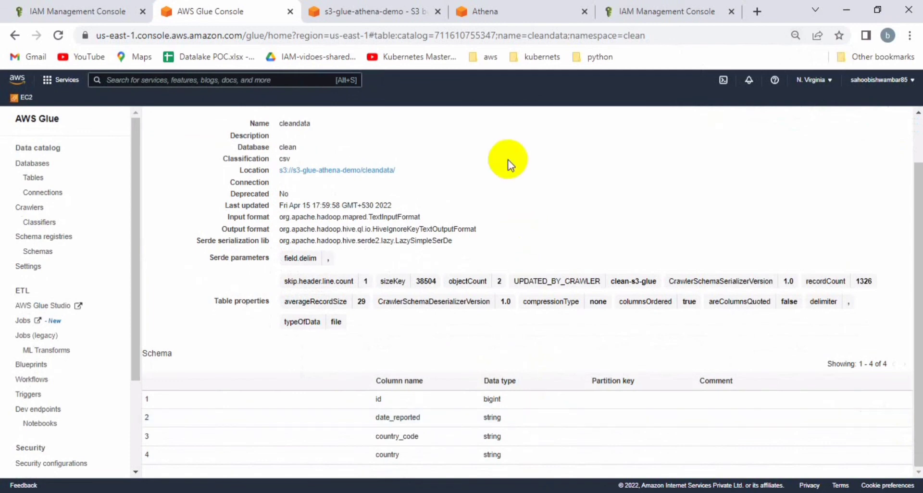
left_click(33, 337)
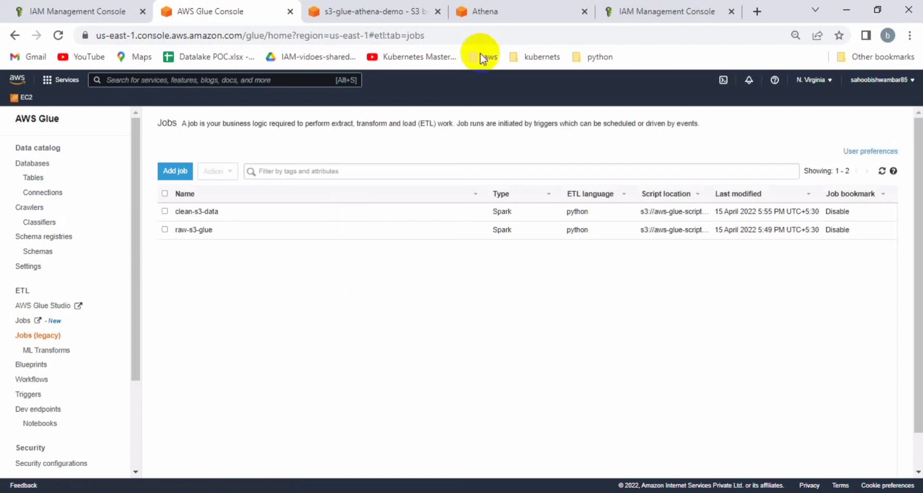
Switch to Athena, review the query result location in the query editor settings without changing it, and return to the editor
left_click(515, 13)
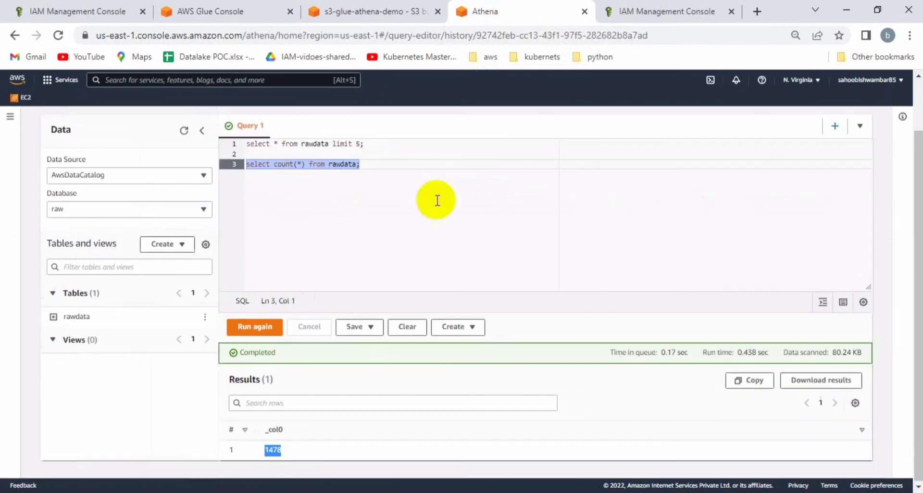
left_click(326, 254)
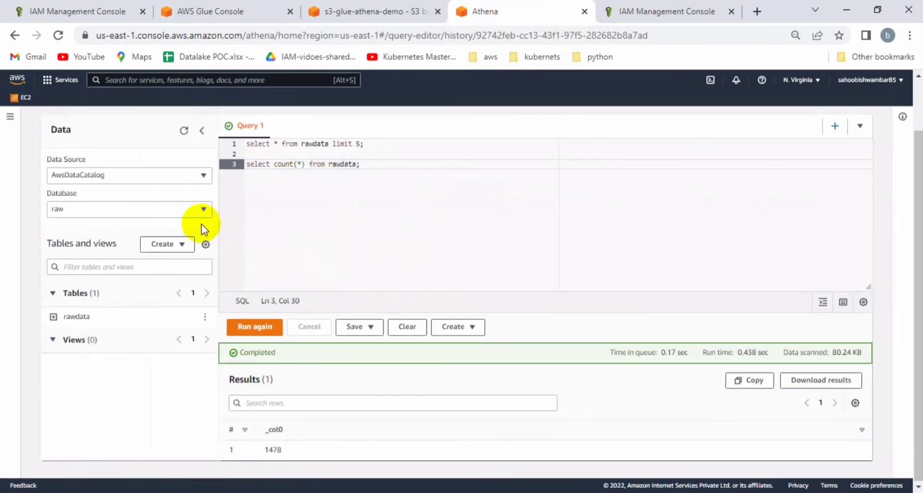
scroll(212, 202, "up", 2)
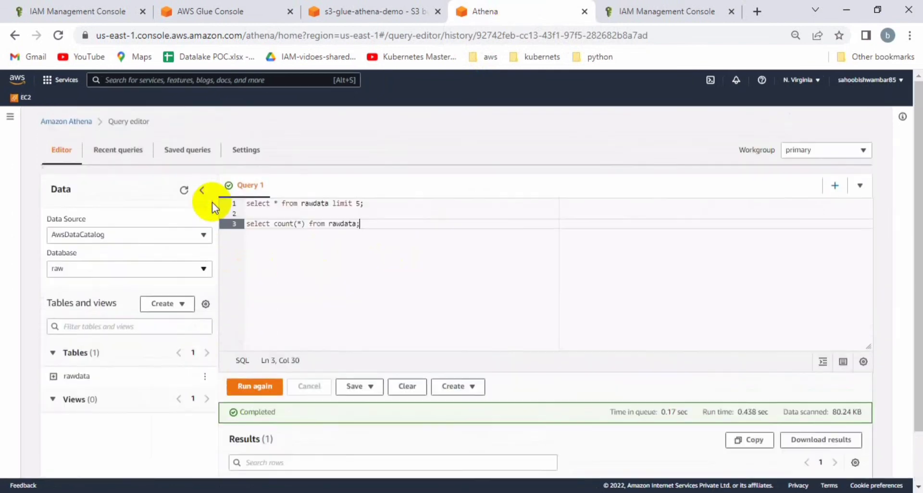
left_click(241, 153)
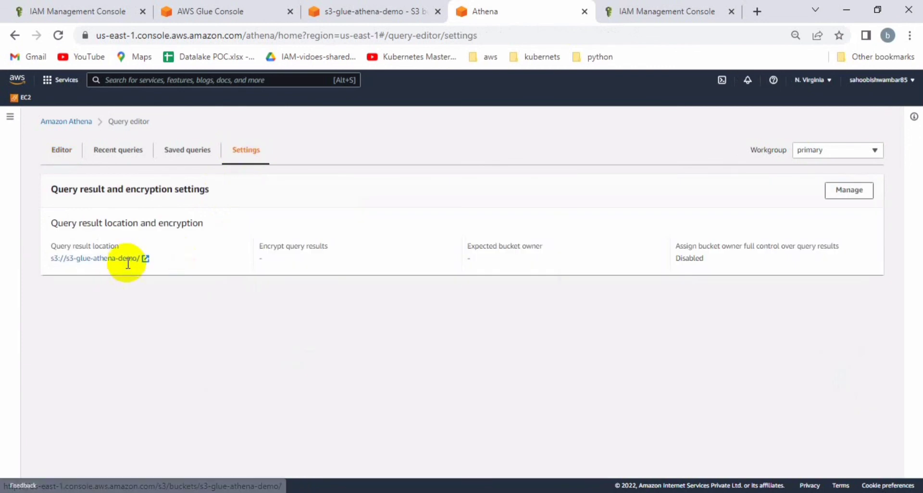
left_click(866, 195)
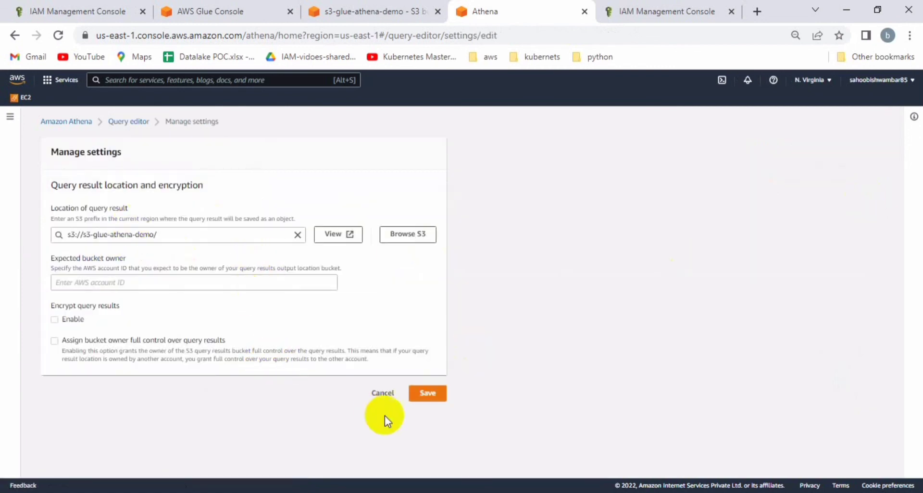
left_click(383, 397)
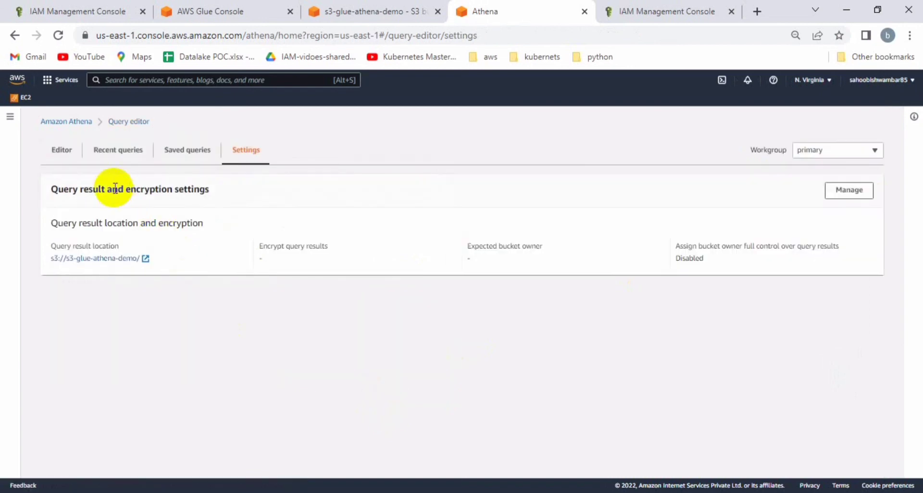
left_click(67, 153)
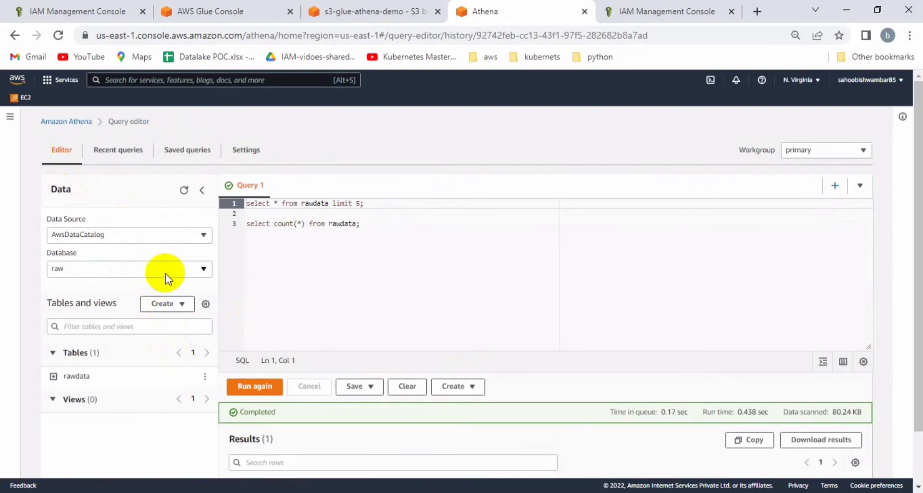
Set the query editor's database to clean
left_click(166, 272)
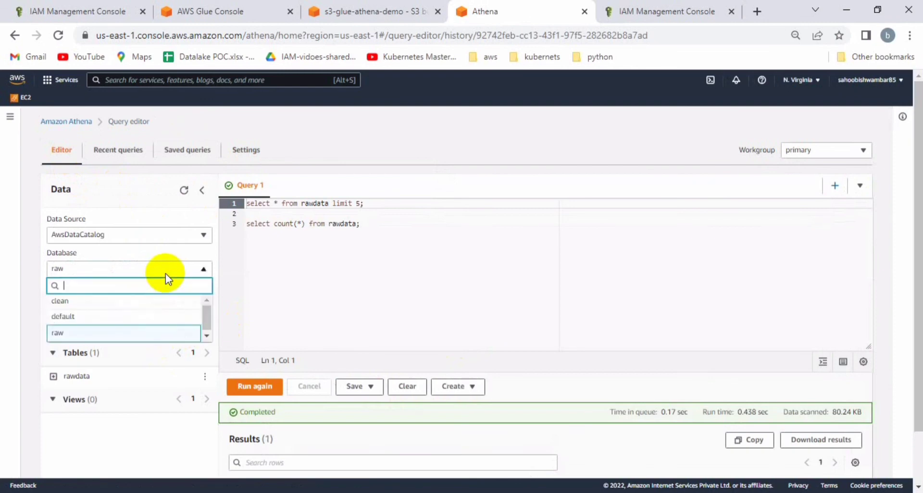
left_click(103, 304)
left_click(339, 211)
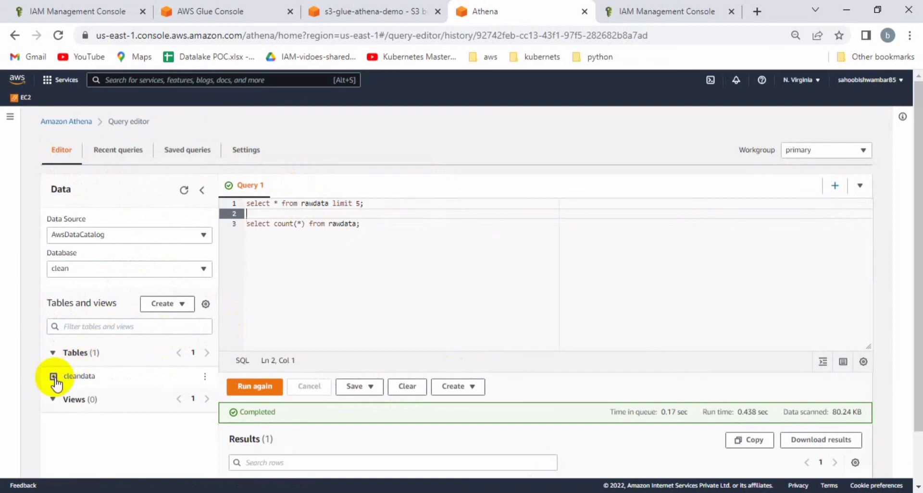
Replace the table name with cleandata in both the row count query and the limit 5 query
left_click(344, 224)
double_click(344, 225)
type("cle")
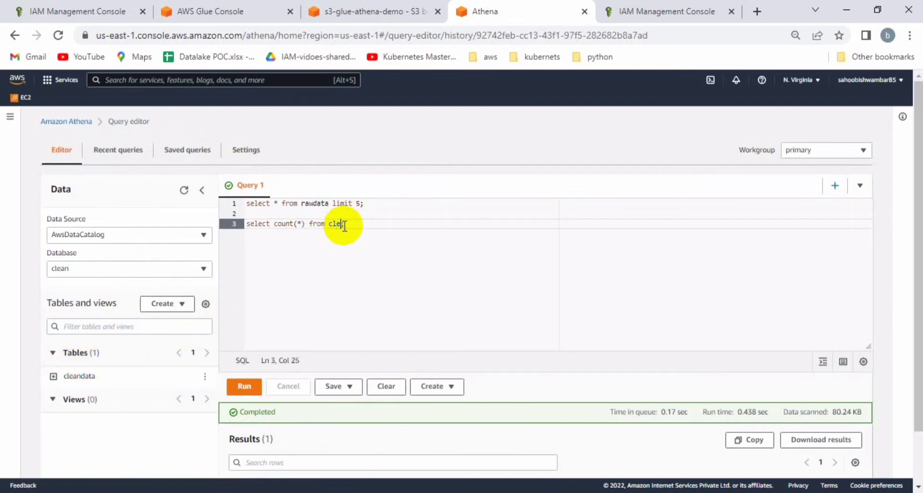
type("andata")
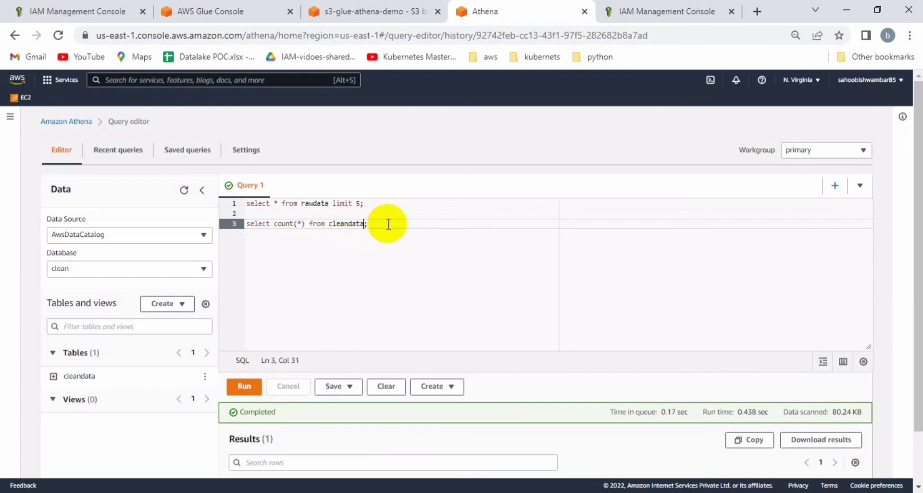
double_click(311, 204)
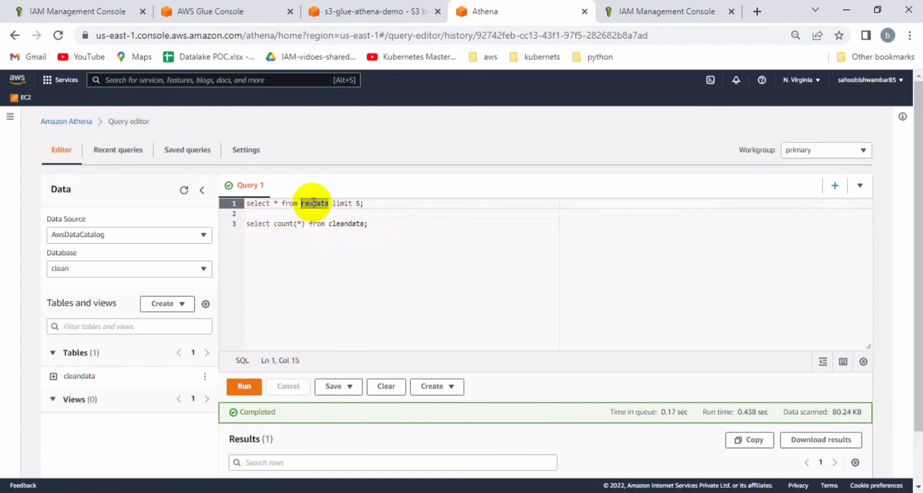
type("cleandata")
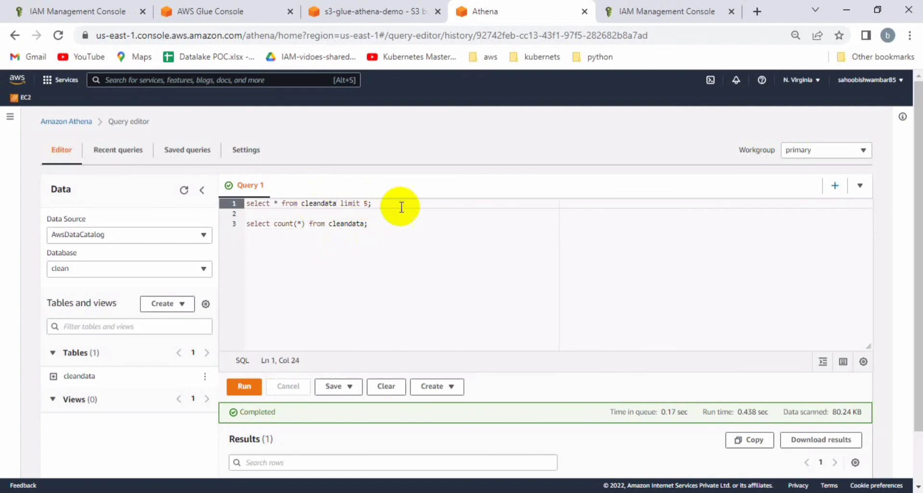
Run only the query select * from cleandata limit 5; and review the returned rows
left_click(413, 209)
key("shift+Up")
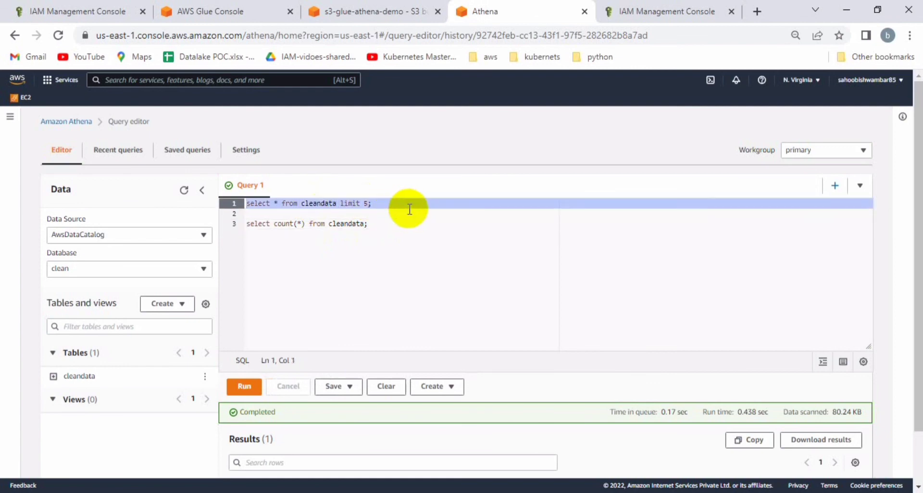
left_click(243, 387)
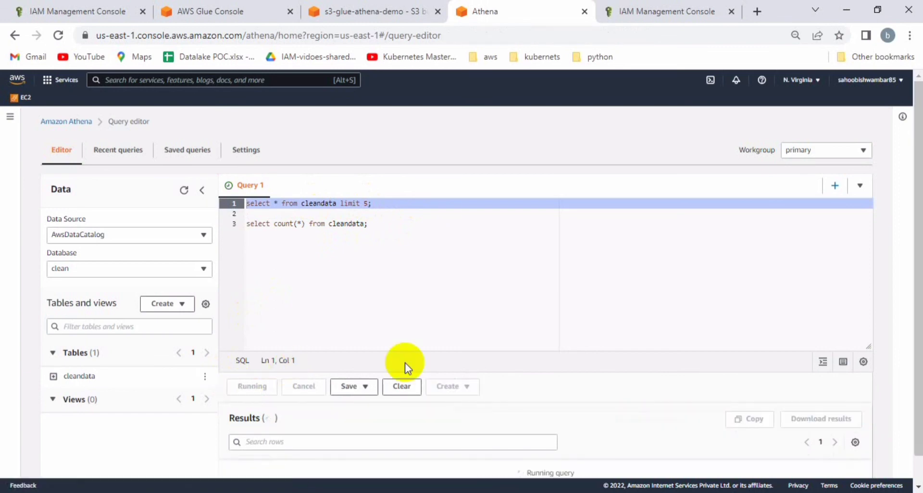
scroll(405, 362, "down", 1)
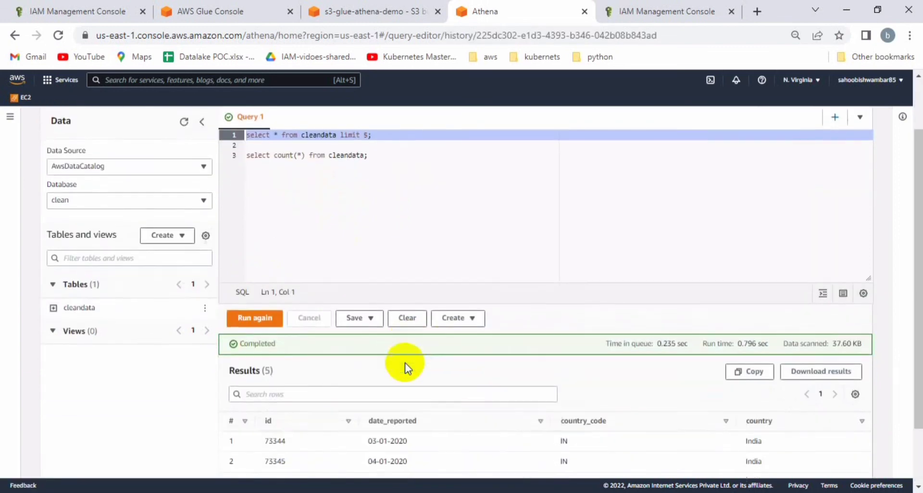
scroll(405, 363, "down", 1)
scroll(405, 363, "down", 1)
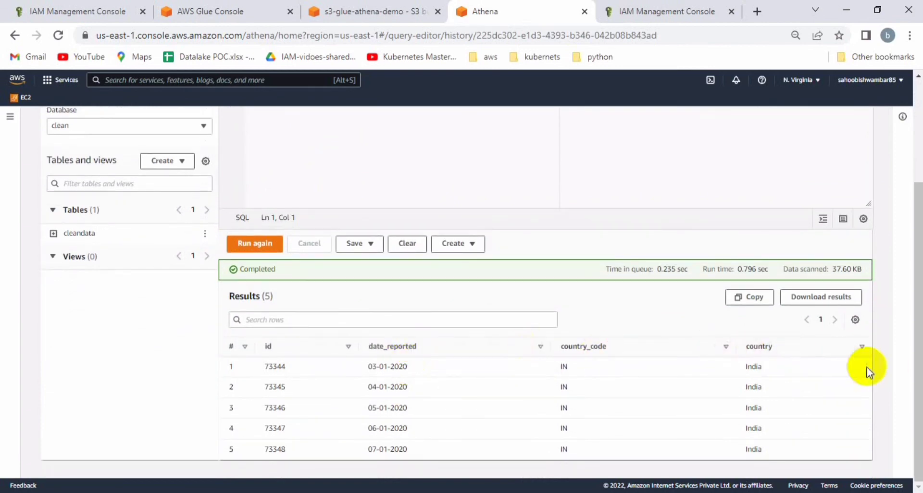
scroll(608, 336, "up", 3)
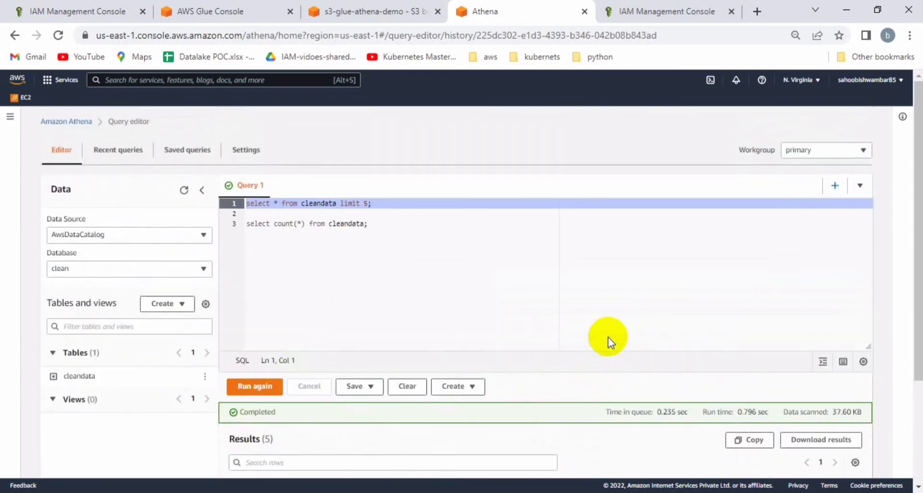
Run only the query select count(*) from cleandata; and view its result
left_click(394, 226)
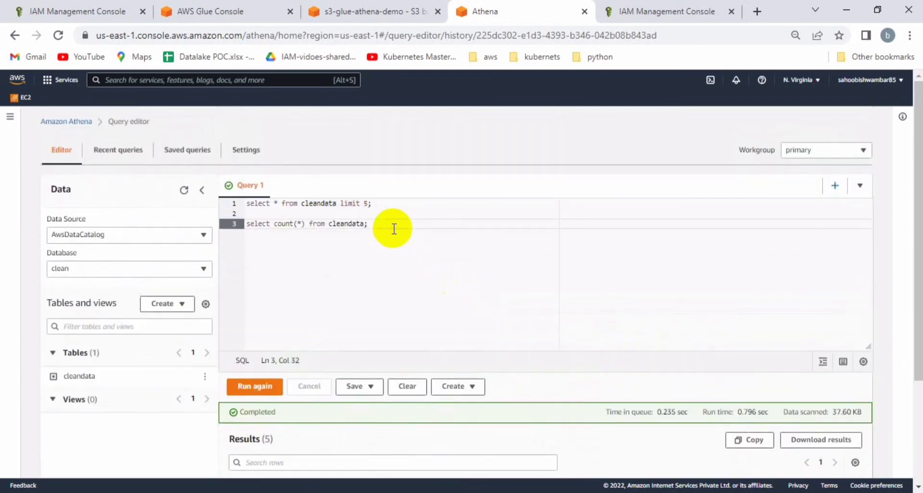
key("shift+Home")
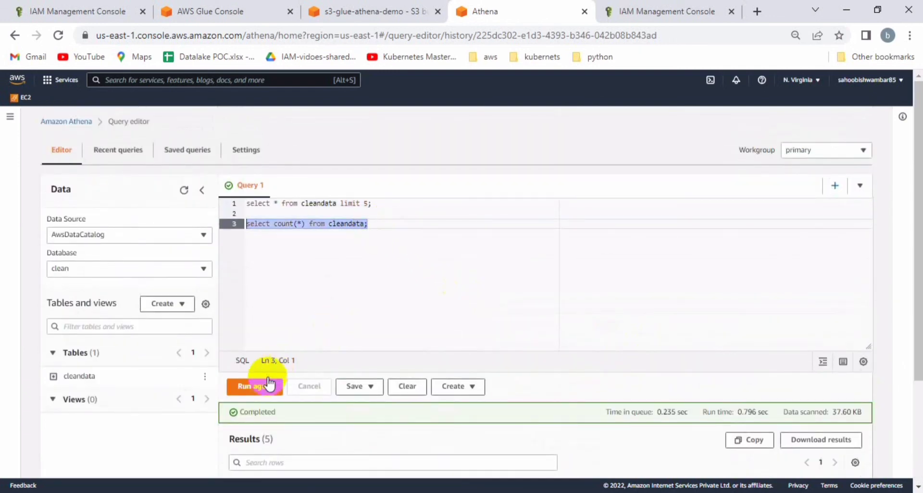
left_click(269, 385)
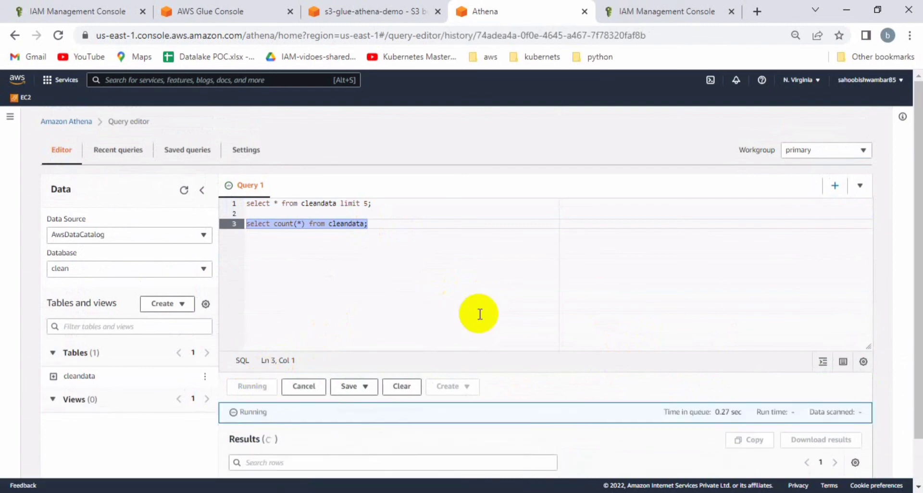
scroll(480, 314, "down", 1)
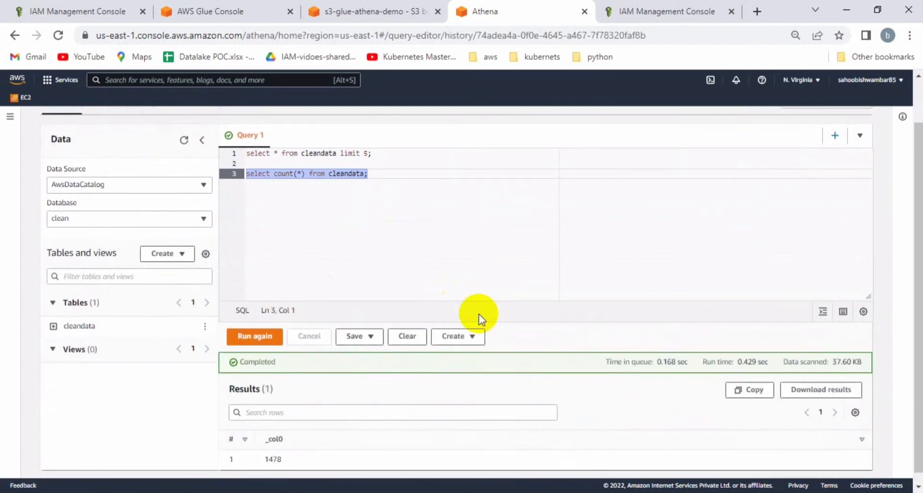